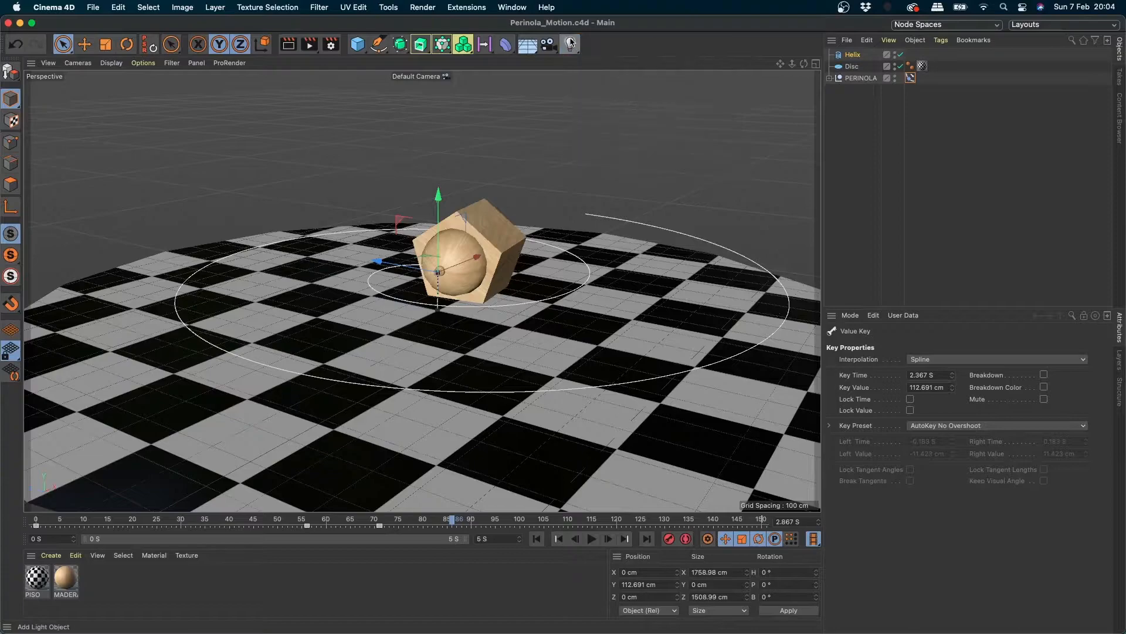
- Add a light and move it above and beside the spinning top, to about X -850 cm, Y 476 cm
{"action": "left_click", "coordinate": [572, 45]}
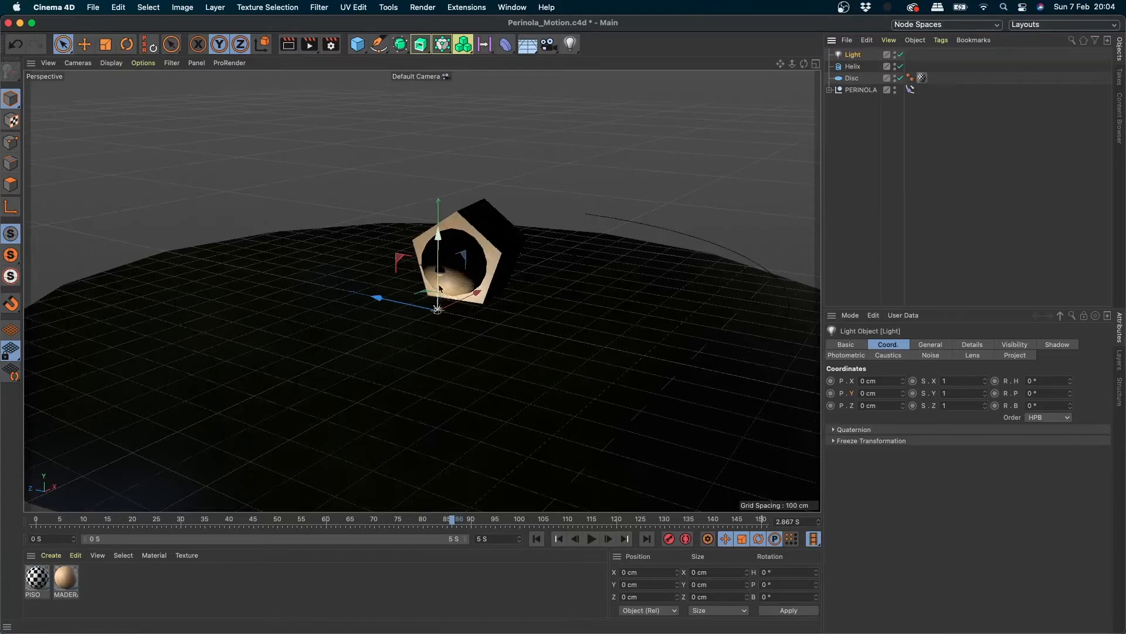
{"action": "left_click_drag", "start_coordinate": [438, 297], "coordinate": [424, 109]}
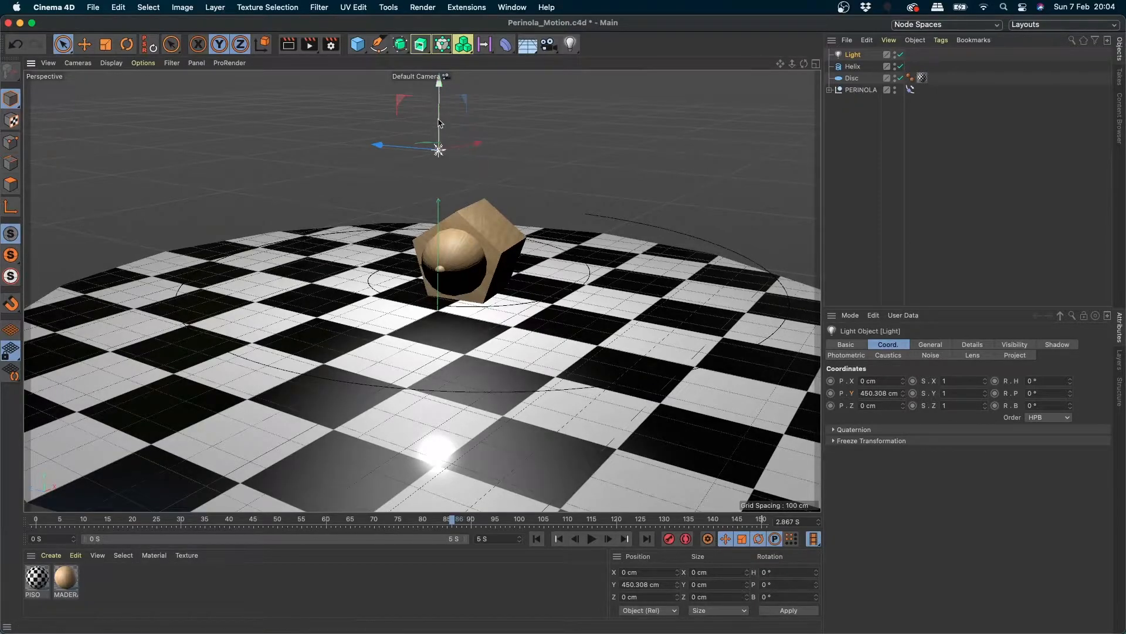
{"action": "left_click_drag", "start_coordinate": [440, 126], "coordinate": [440, 115]}
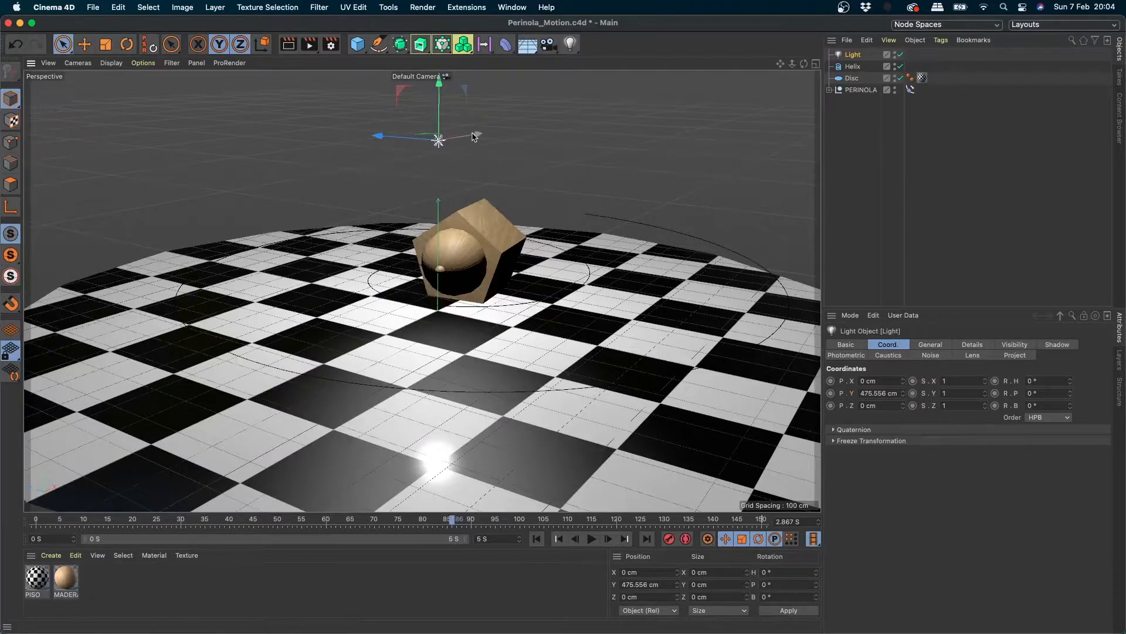
{"action": "left_click_drag", "start_coordinate": [474, 137], "coordinate": [215, 187]}
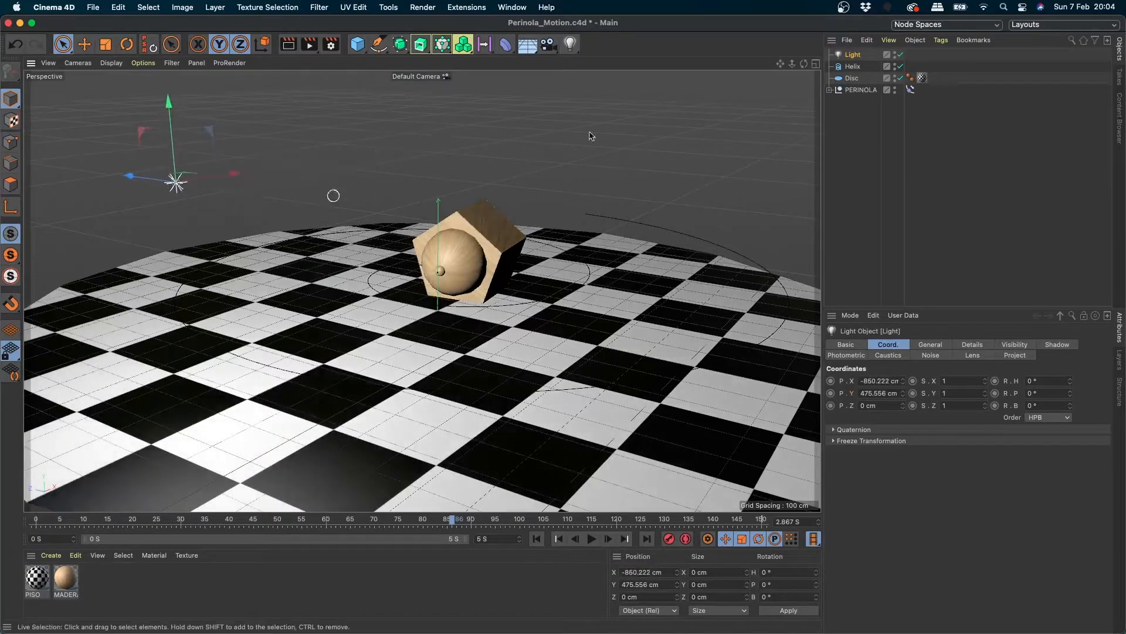
- Using the front view, reposition the light farther out and higher, at about X -993 cm and Y 769 cm
{"action": "left_click", "coordinate": [816, 63]}
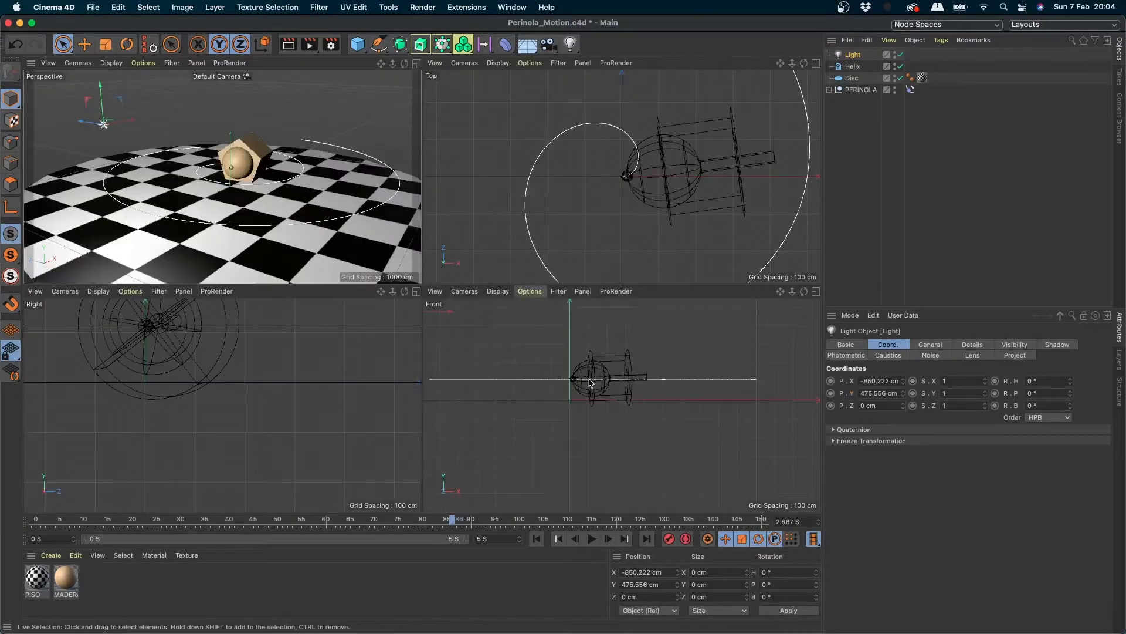
{"action": "scroll", "coordinate": [674, 376], "scroll_direction": "down", "scroll_amount": 5}
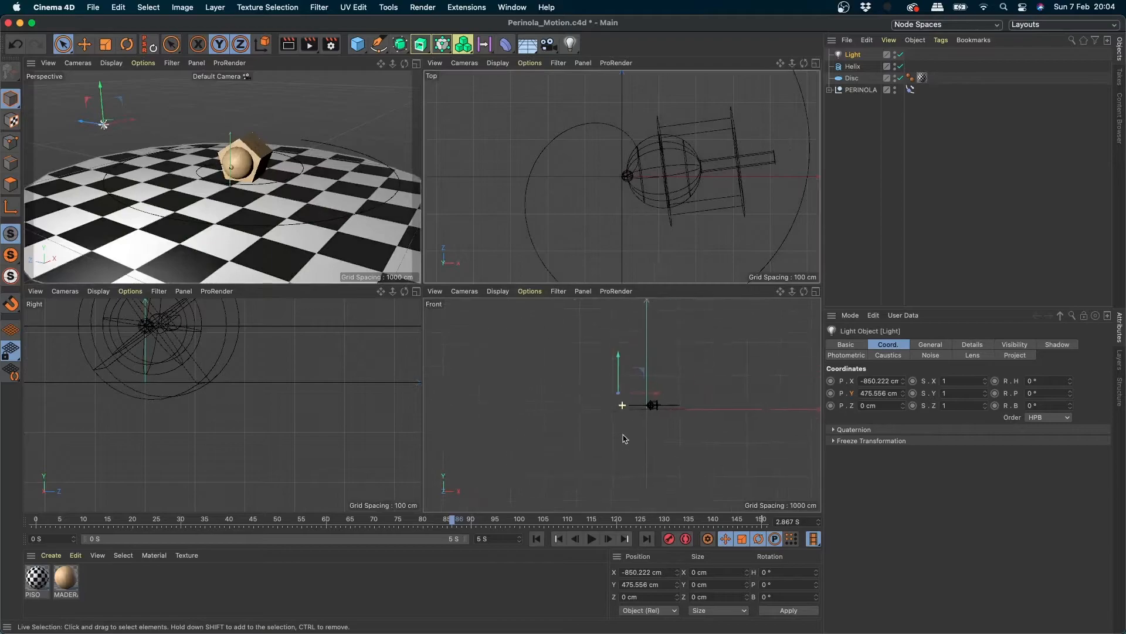
{"action": "scroll", "coordinate": [624, 410], "scroll_direction": "up", "scroll_amount": 5}
{"action": "left_click_drag", "start_coordinate": [588, 442], "coordinate": [539, 390]}
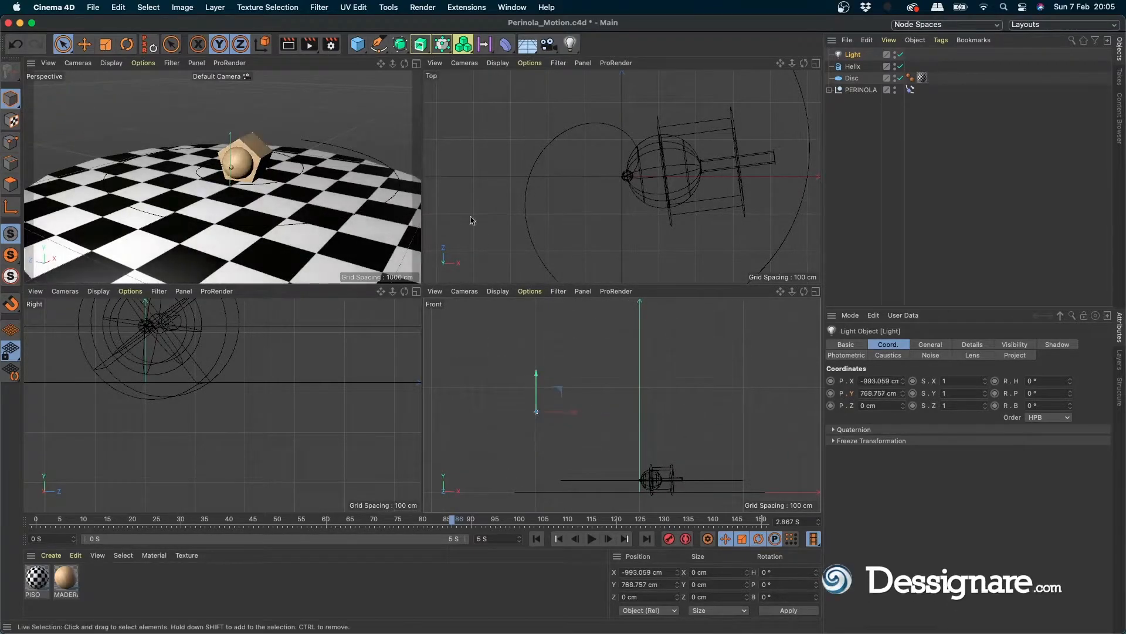
{"action": "left_click", "coordinate": [416, 63]}
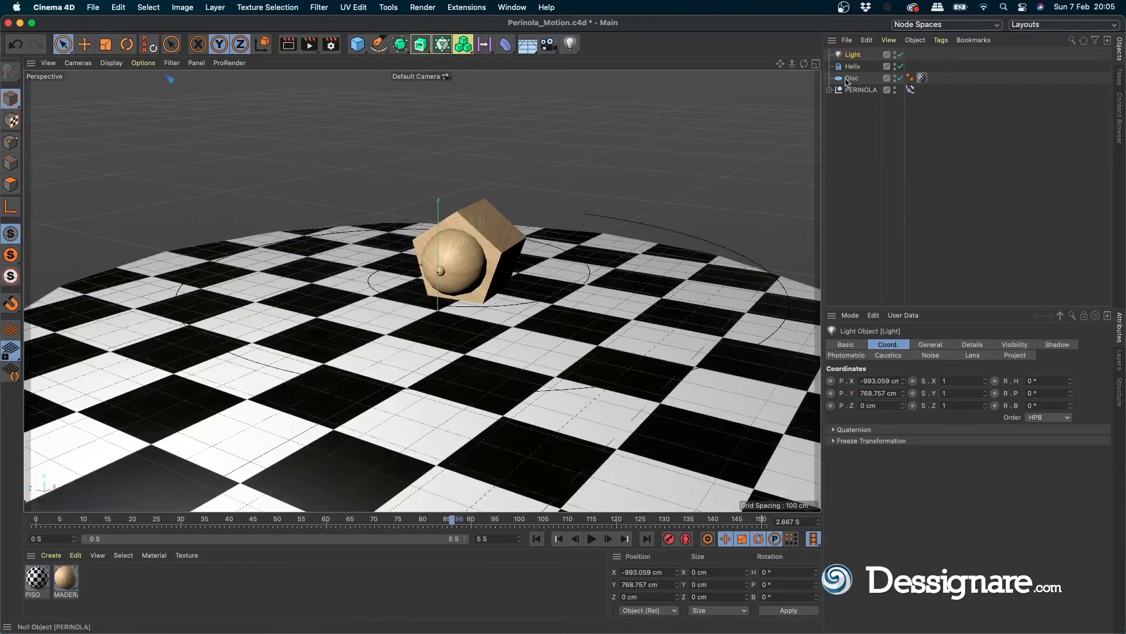
- Give the light a warm peach colour with hue 22° and saturation 25%
{"action": "left_click", "coordinate": [859, 57]}
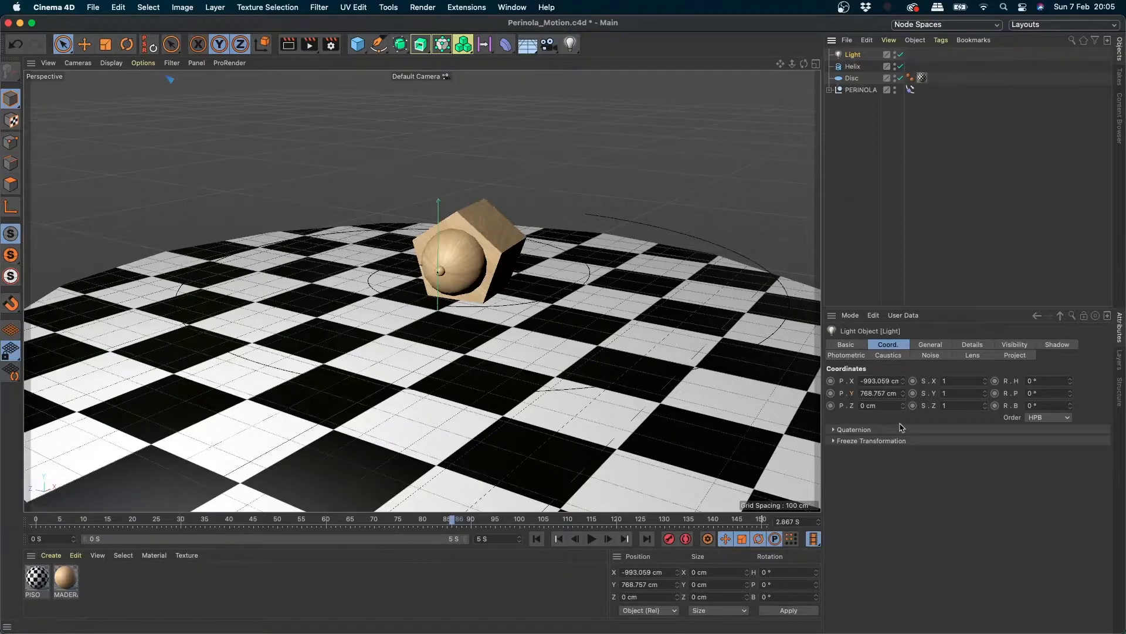
{"action": "left_click", "coordinate": [931, 345]}
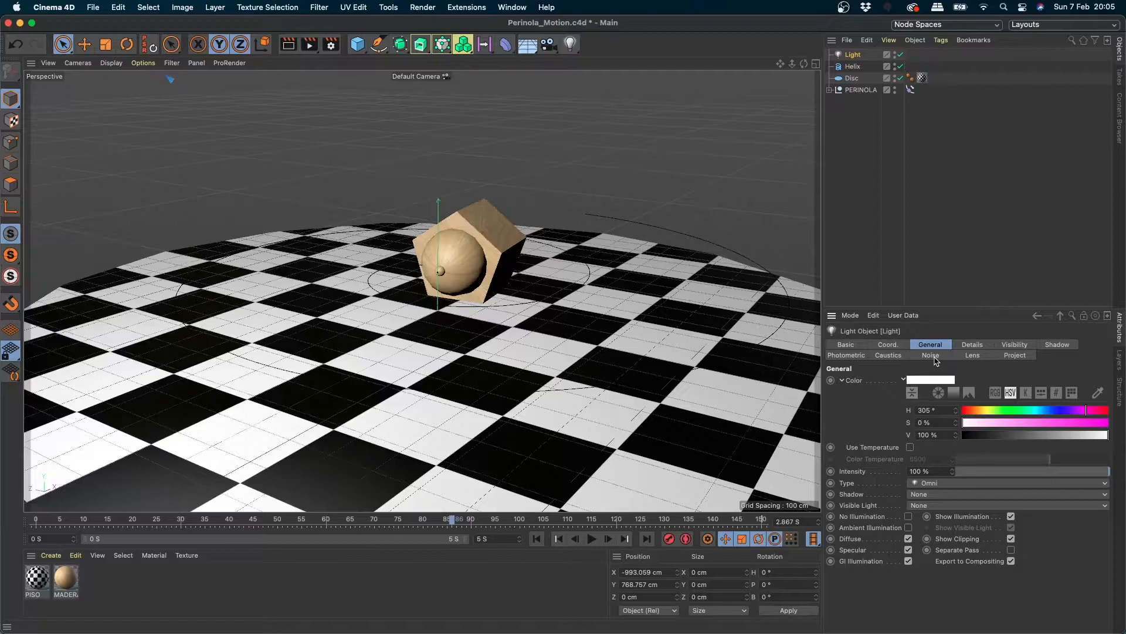
{"action": "left_click", "coordinate": [983, 410]}
{"action": "left_click_drag", "start_coordinate": [986, 423], "coordinate": [994, 448]}
{"action": "left_click", "coordinate": [971, 411]}
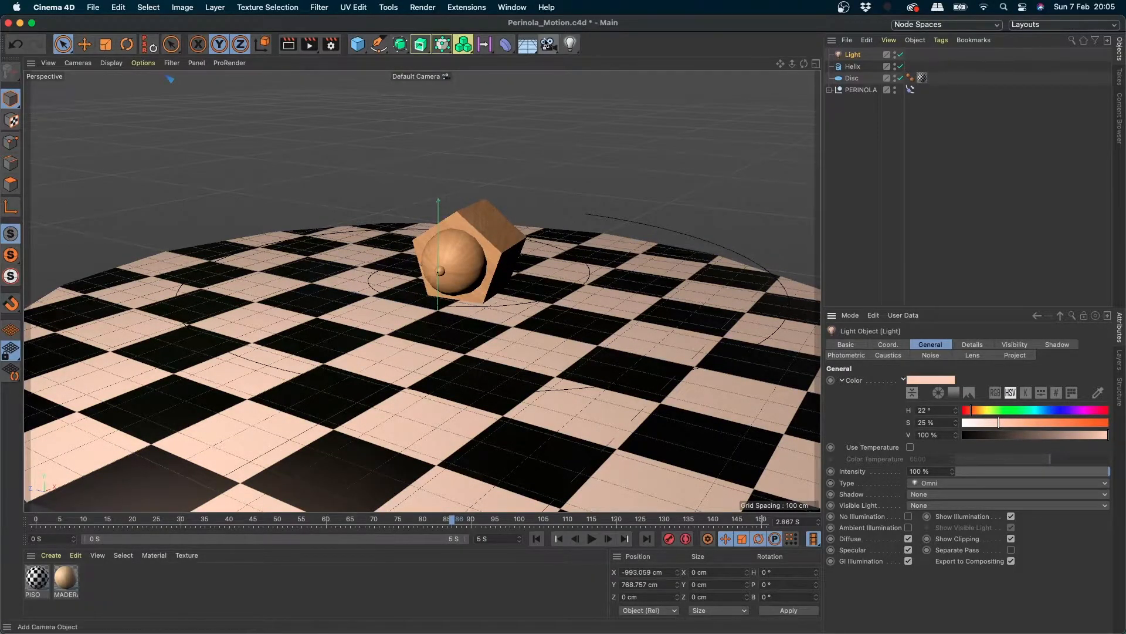
- Add a second light at about X 1686, Y 226, Z -880 cm and colour it magenta with hue 291° and saturation 79%
{"action": "left_click", "coordinate": [575, 46]}
{"action": "left_click", "coordinate": [613, 60]}
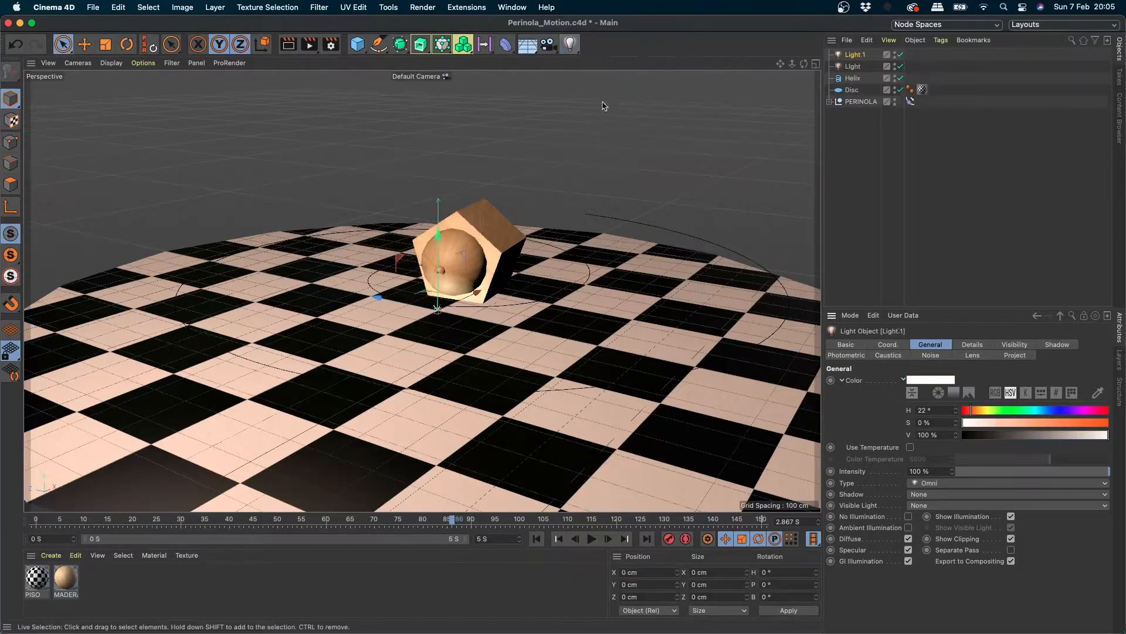
{"action": "left_click_drag", "start_coordinate": [437, 276], "coordinate": [802, 200]}
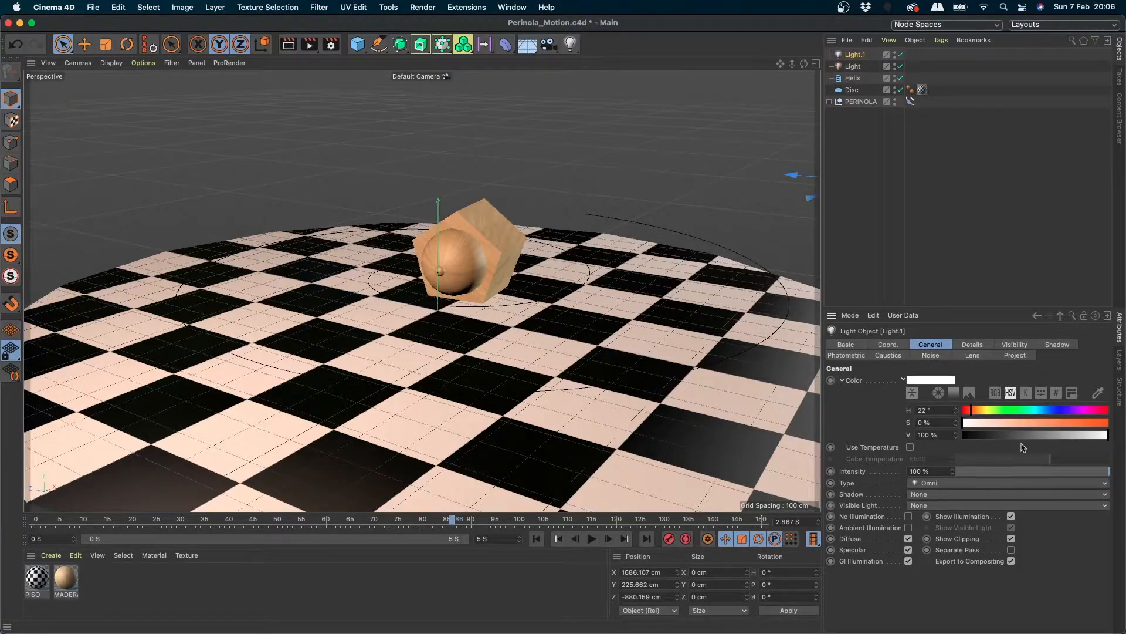
{"action": "left_click", "coordinate": [1077, 411]}
{"action": "left_click", "coordinate": [1078, 422]}
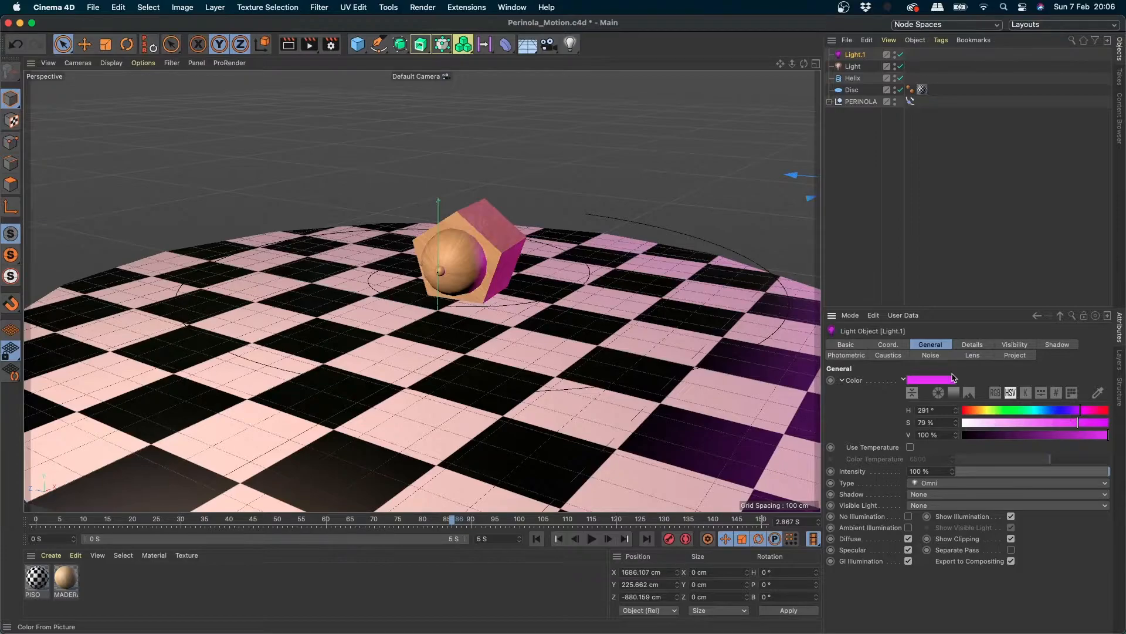
- Try out the first light's intensity and render the perspective view to check the lighting
{"action": "left_click", "coordinate": [853, 66]}
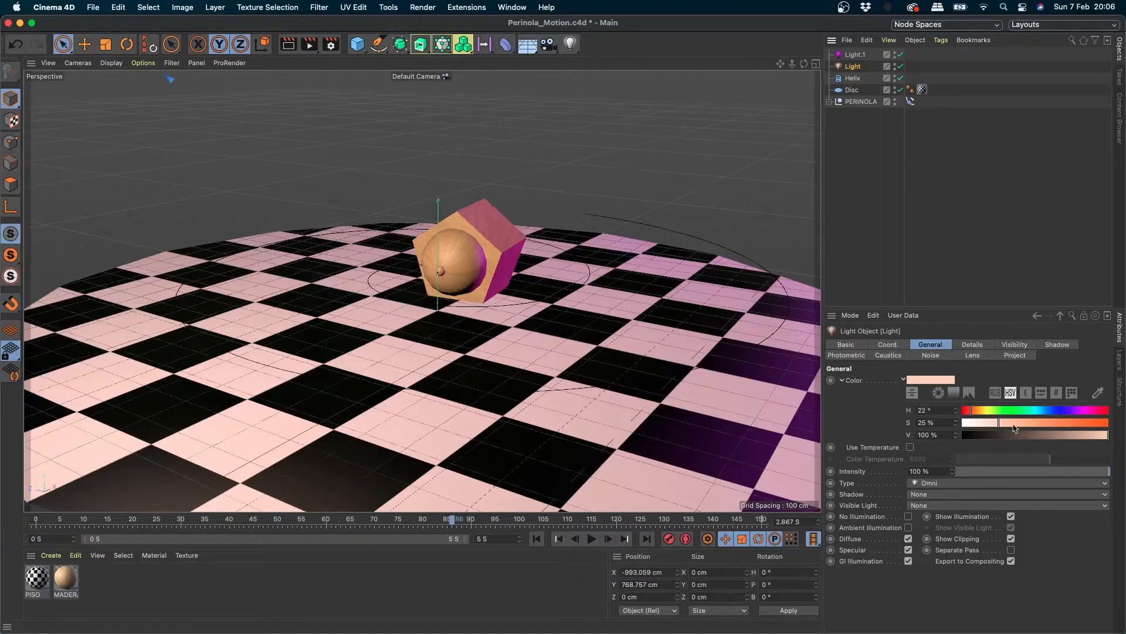
{"action": "left_click_drag", "start_coordinate": [1049, 473], "coordinate": [1124, 481]}
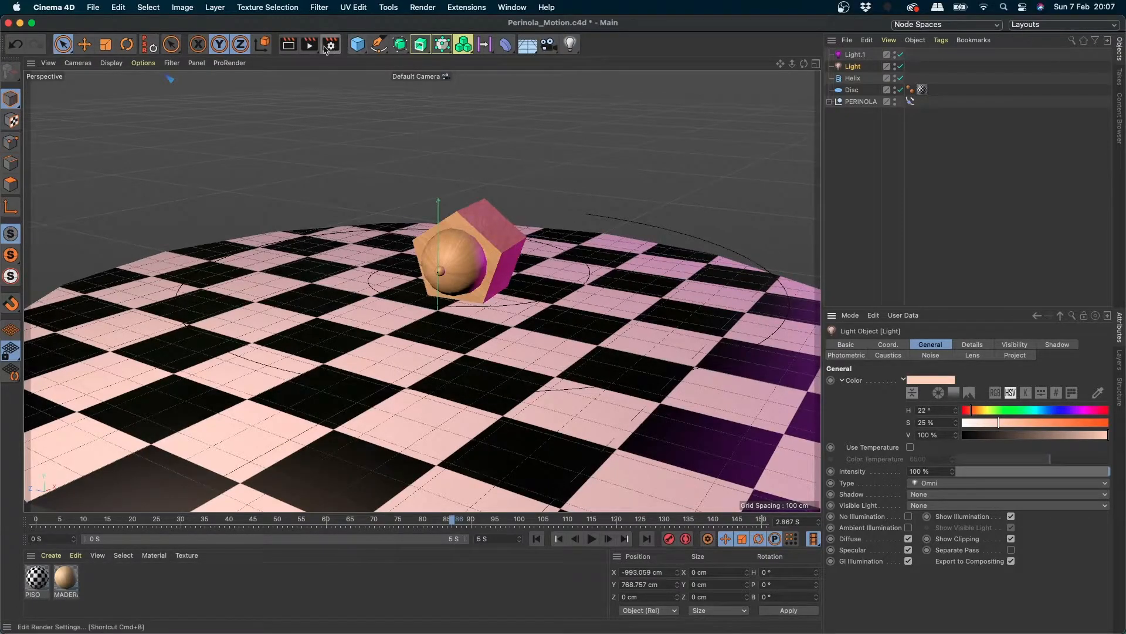
{"action": "left_click", "coordinate": [287, 46]}
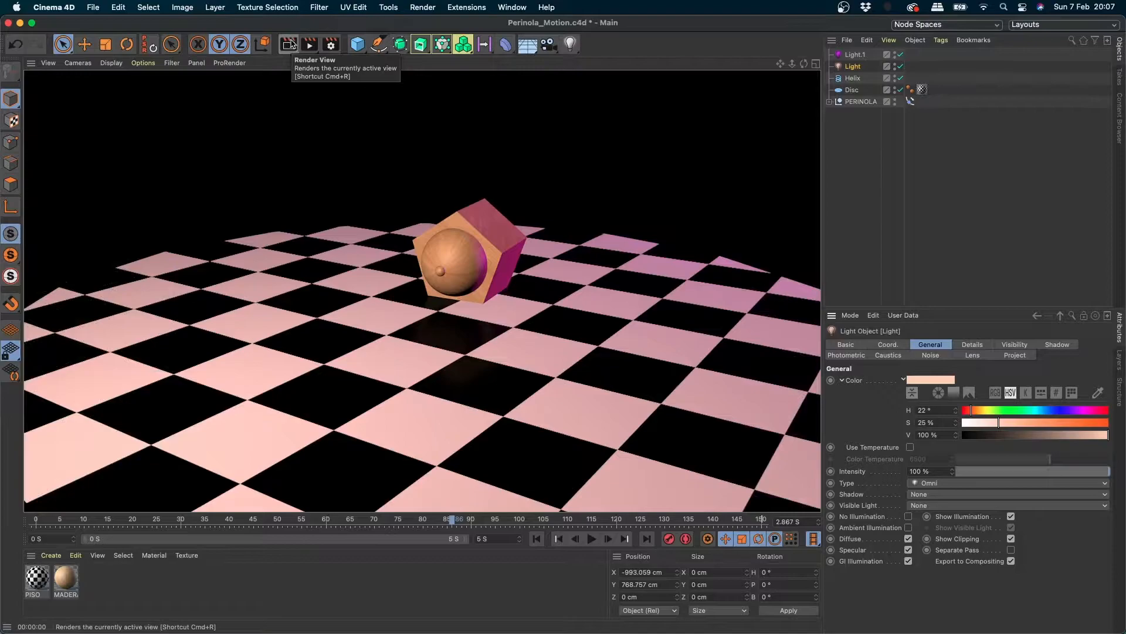
{"action": "left_click", "coordinate": [336, 81]}
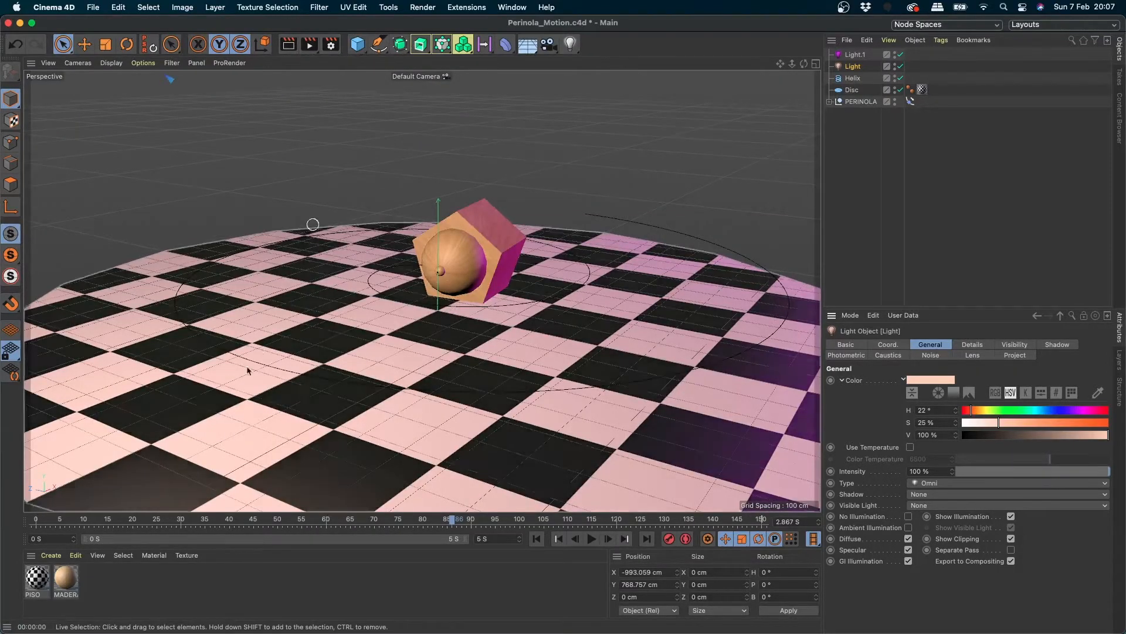
{"action": "left_click", "coordinate": [288, 46]}
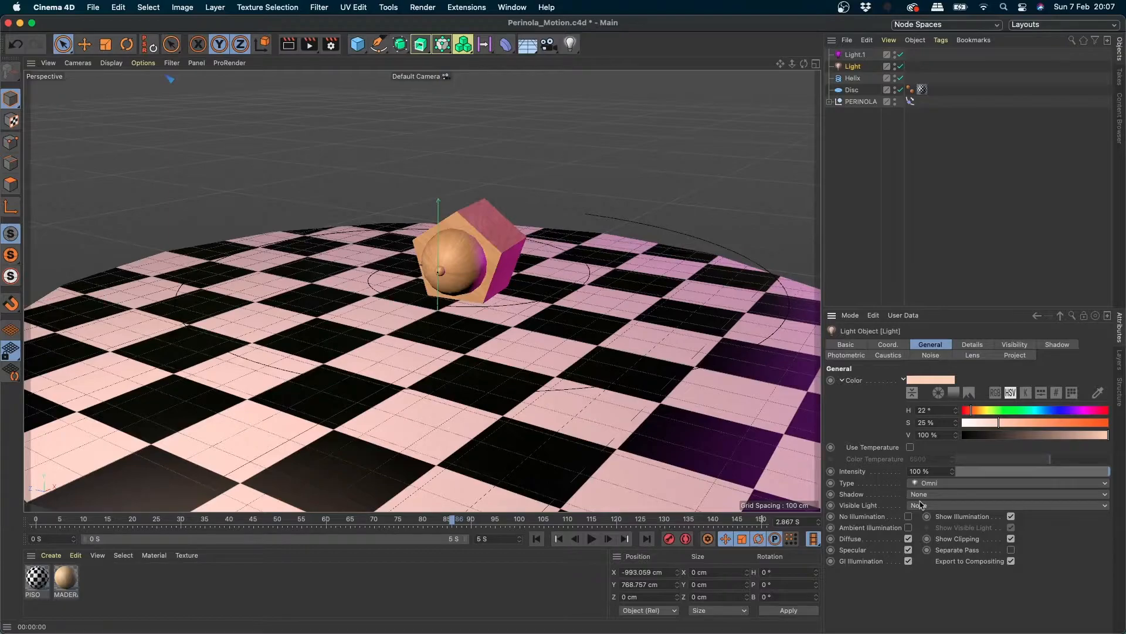
- Set the first light's shadow to Shadow Maps (Soft) and render the view to check it
{"action": "left_click", "coordinate": [937, 494]}
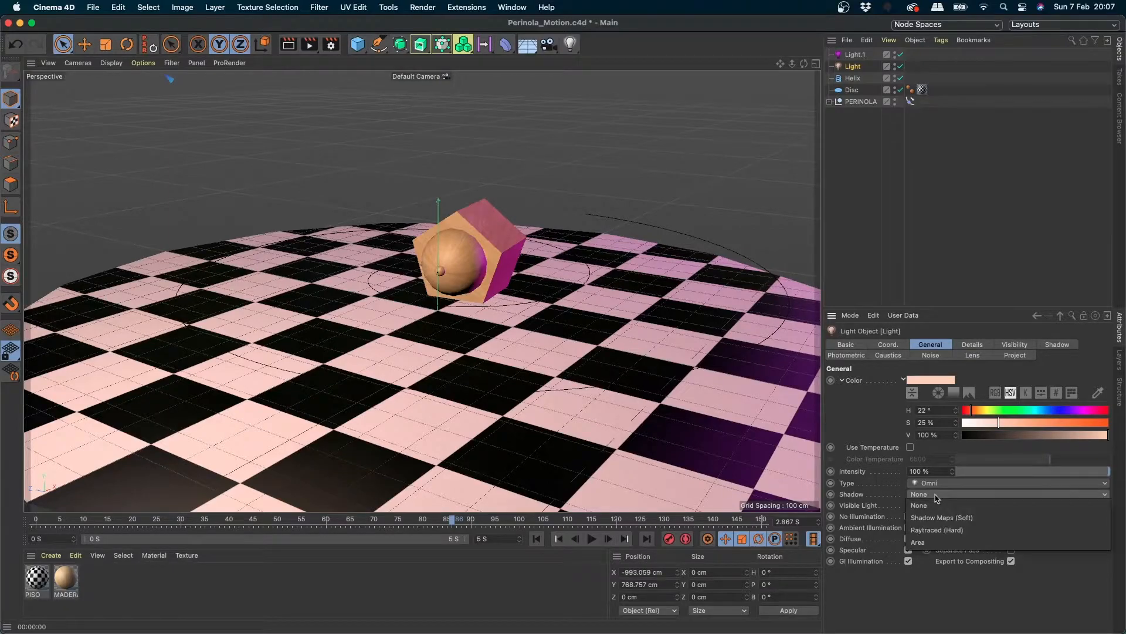
{"action": "left_click", "coordinate": [955, 522]}
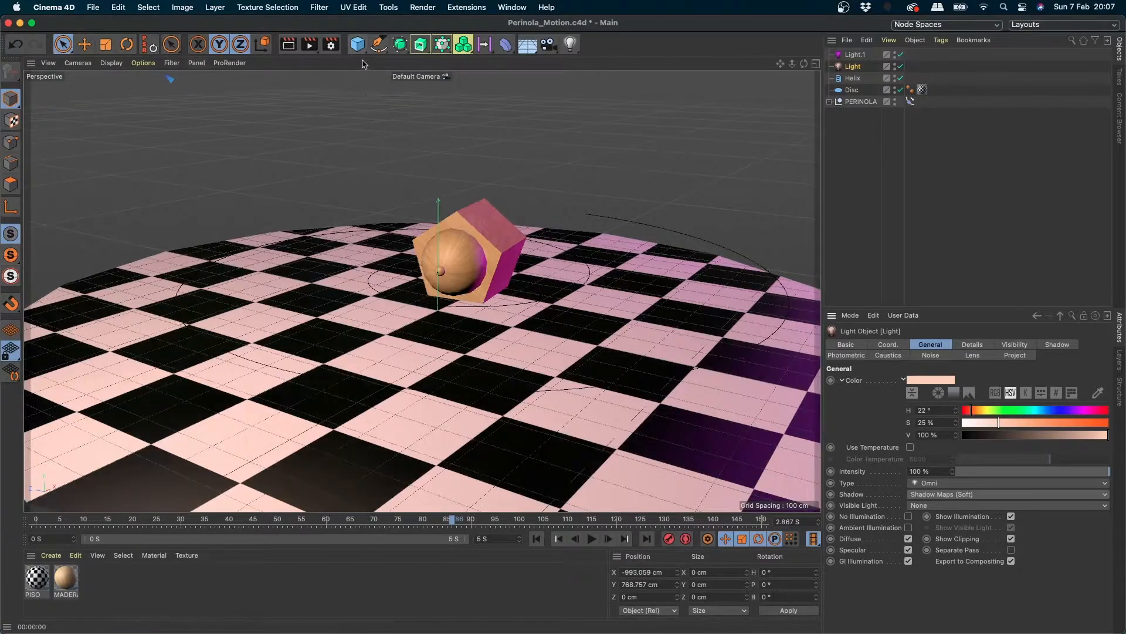
{"action": "left_click", "coordinate": [289, 48]}
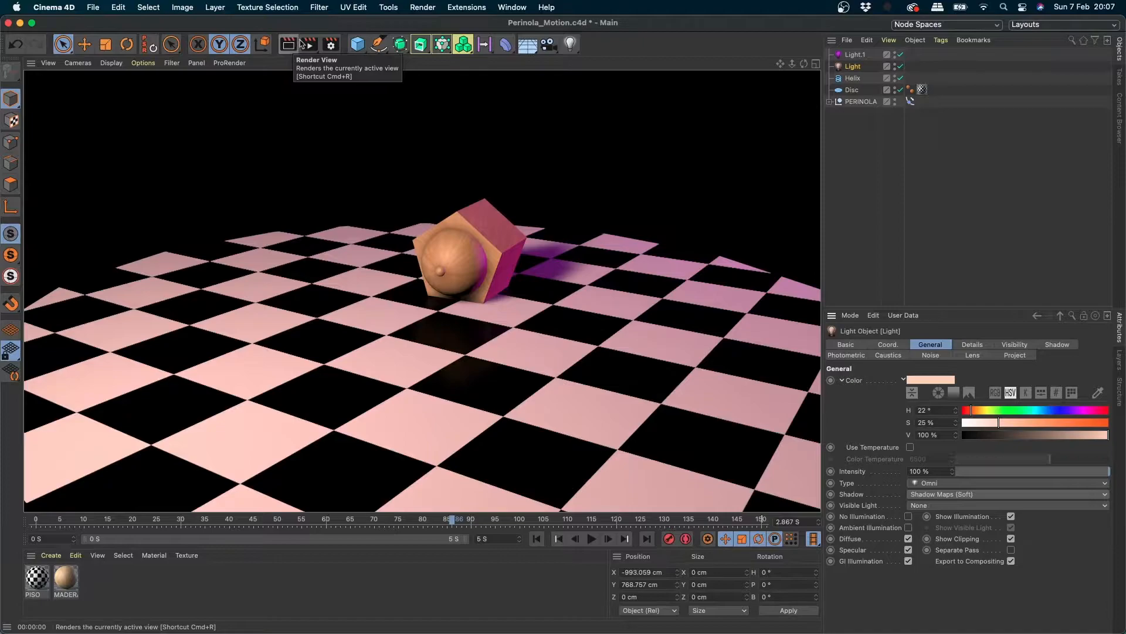
- Set the magenta light's shadow to Raytraced (Hard) and render the view to check it
{"action": "left_click", "coordinate": [856, 54]}
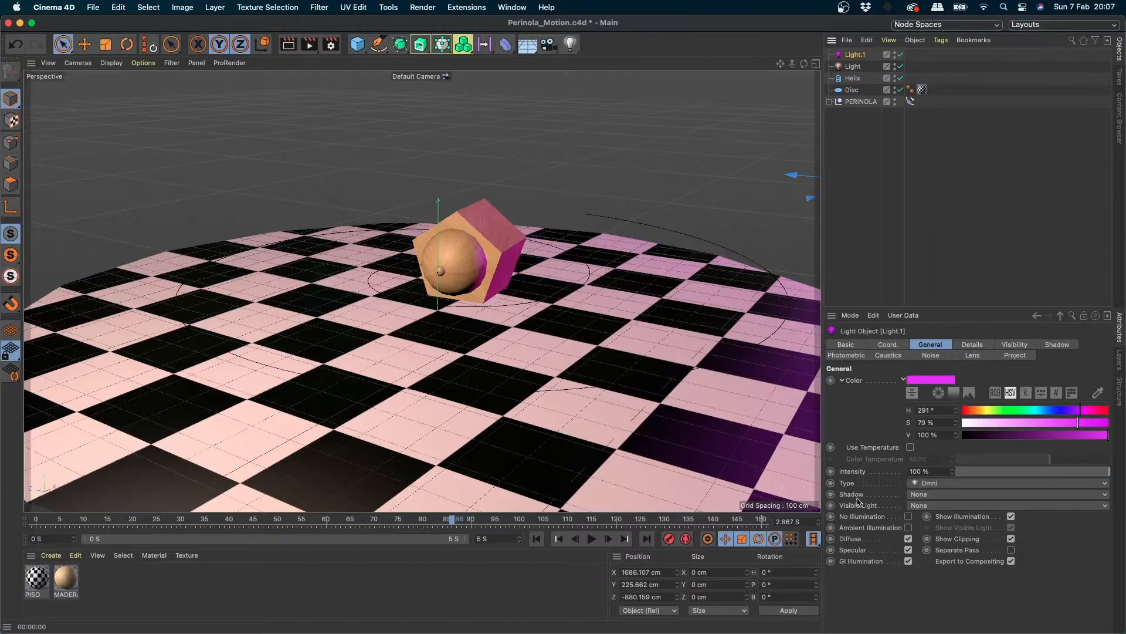
{"action": "left_click", "coordinate": [924, 496]}
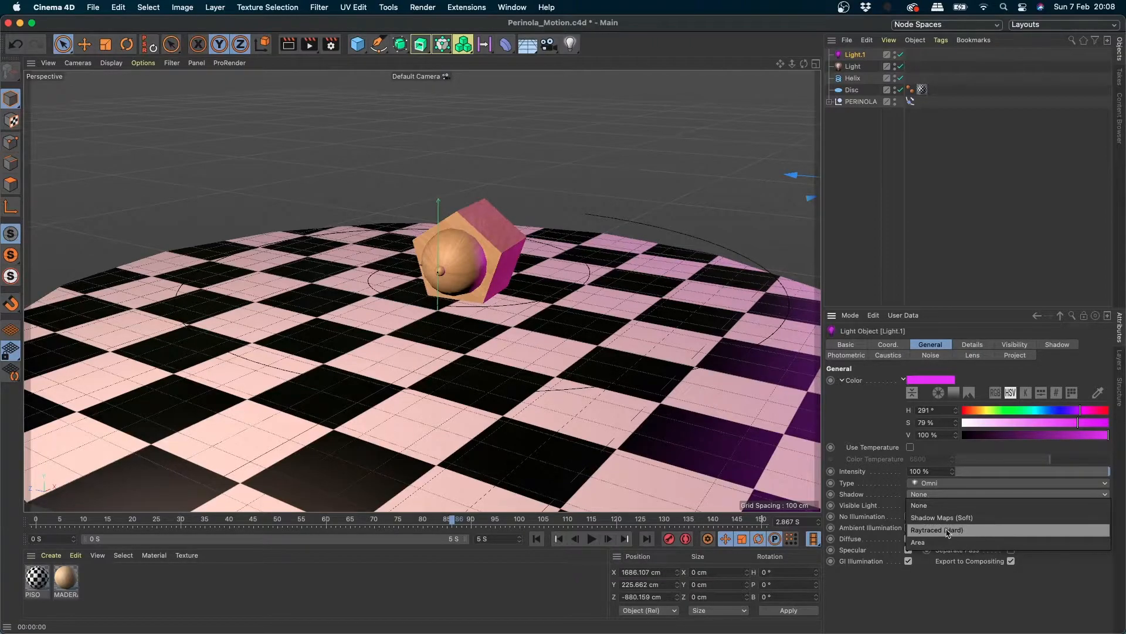
{"action": "left_click", "coordinate": [968, 530]}
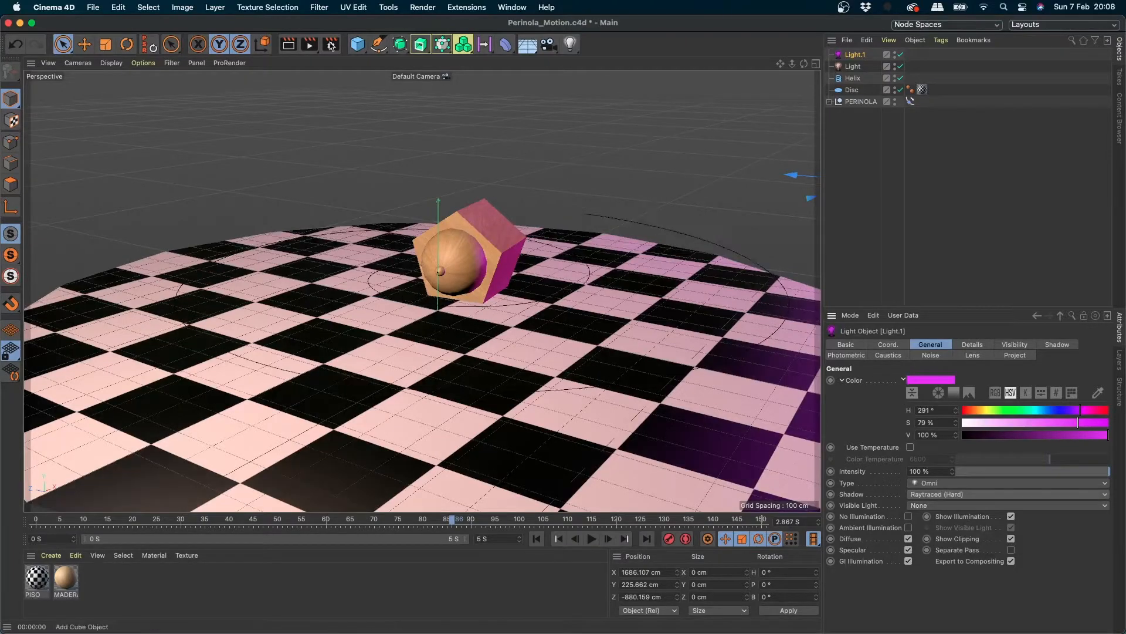
{"action": "left_click", "coordinate": [288, 38]}
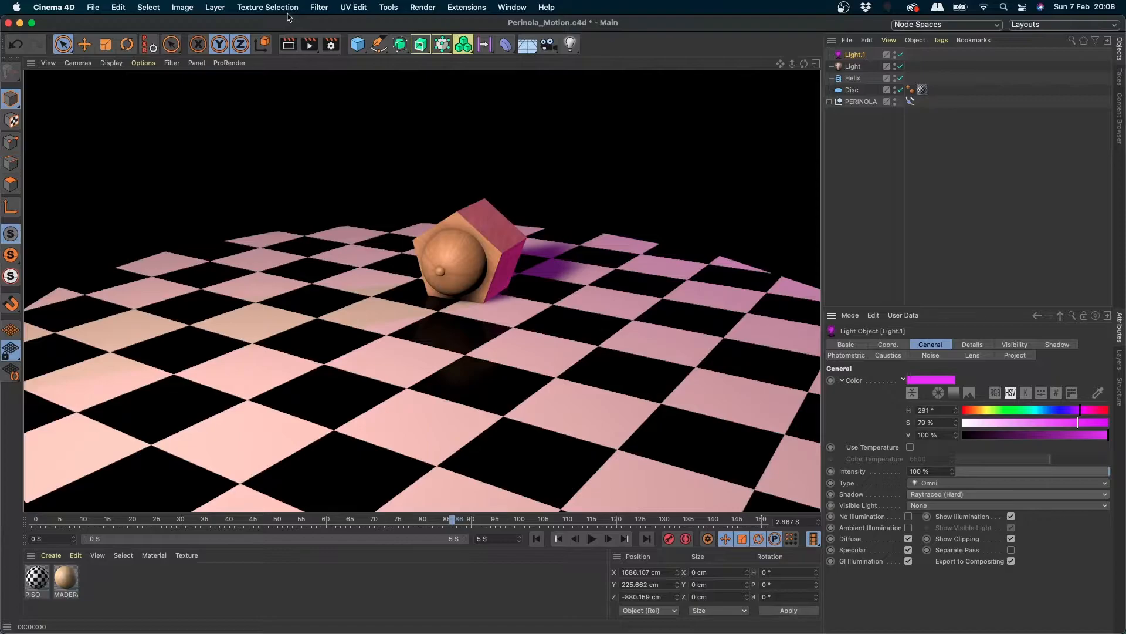
- Render the spinning top from a closer side angle to examine the shadows of both lights
{"action": "left_click_drag", "start_coordinate": [569, 215], "coordinate": [452, 215], "text": "alt"}
{"action": "right_click_drag", "start_coordinate": [452, 215], "coordinate": [438, 203], "text": "alt"}
{"action": "left_click_drag", "start_coordinate": [437, 204], "coordinate": [462, 157], "text": "alt"}
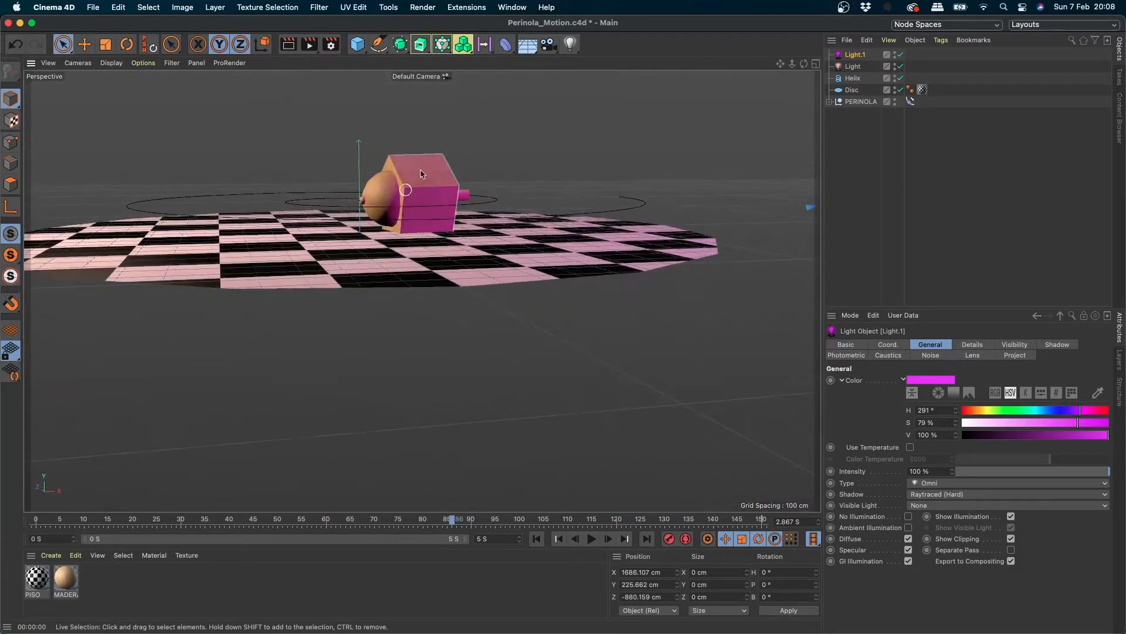
{"action": "right_click_drag", "start_coordinate": [463, 156], "coordinate": [550, 146], "text": "alt"}
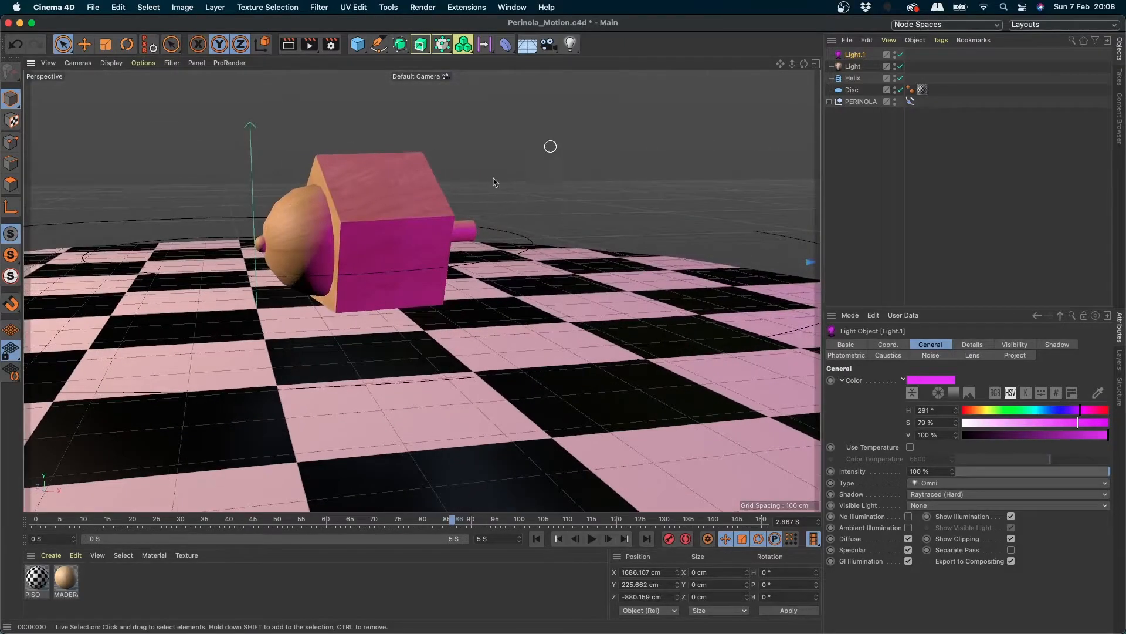
{"action": "middle_click_drag", "start_coordinate": [524, 203], "coordinate": [561, 219], "text": "alt"}
{"action": "key", "text": "super+r"}
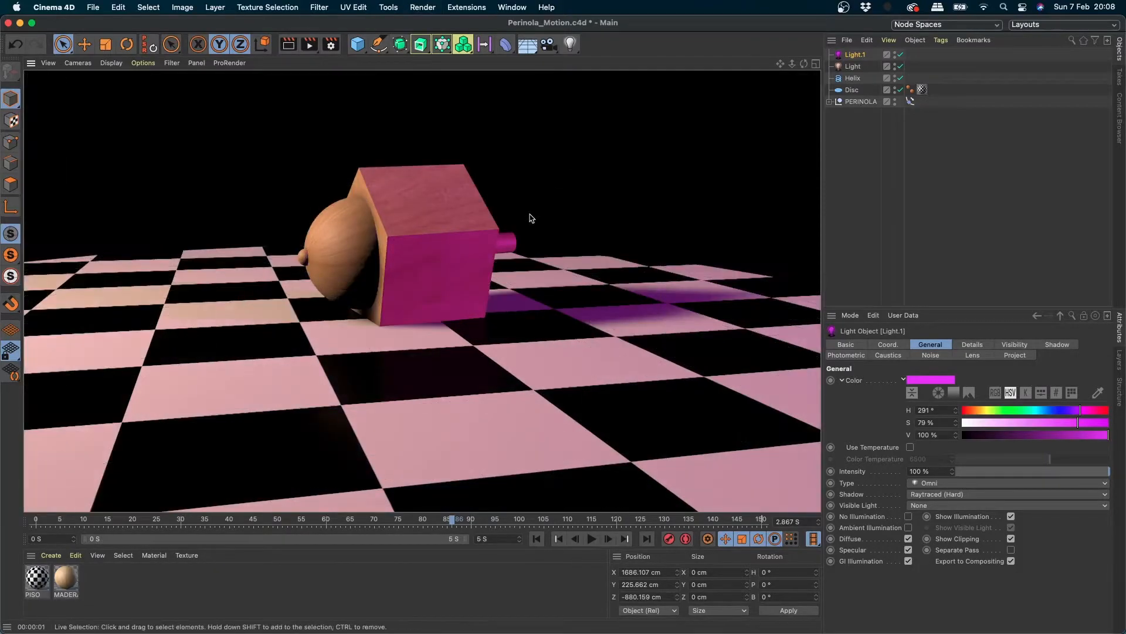
{"action": "left_click", "coordinate": [530, 215]}
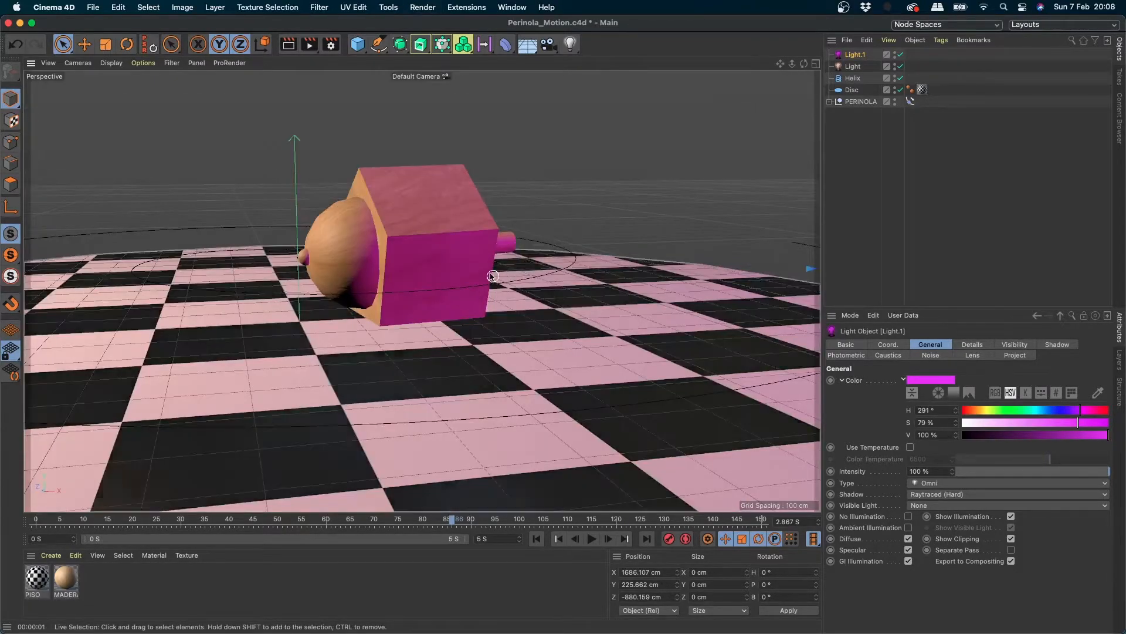
{"action": "left_click", "coordinate": [421, 282]}
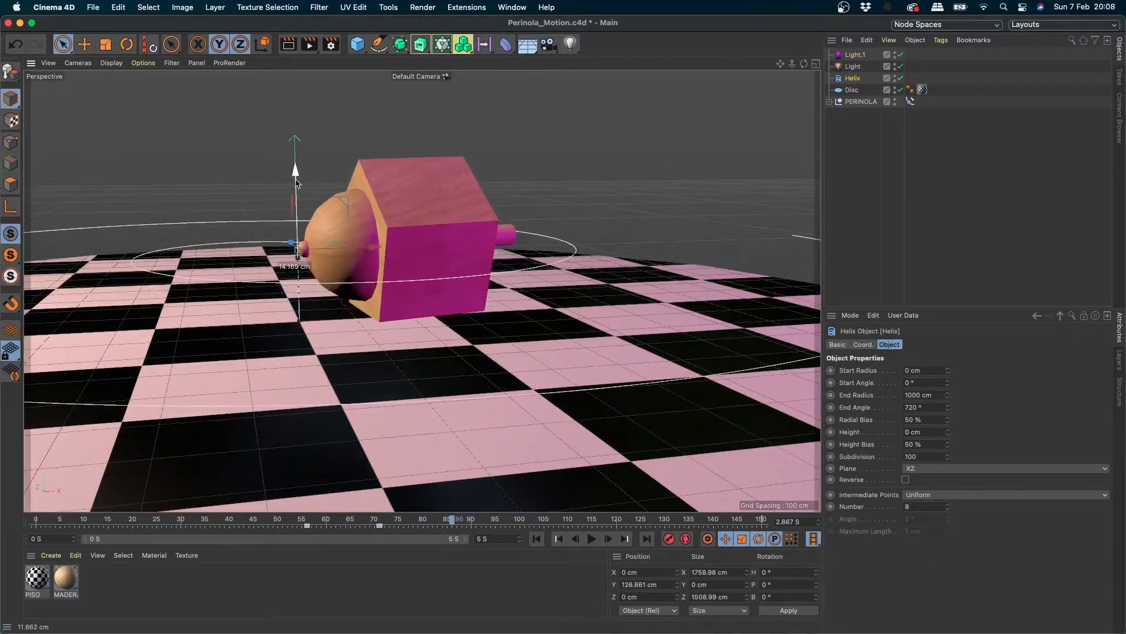
{"action": "left_click_drag", "start_coordinate": [295, 179], "coordinate": [296, 194]}
{"action": "key", "text": "super+z"}
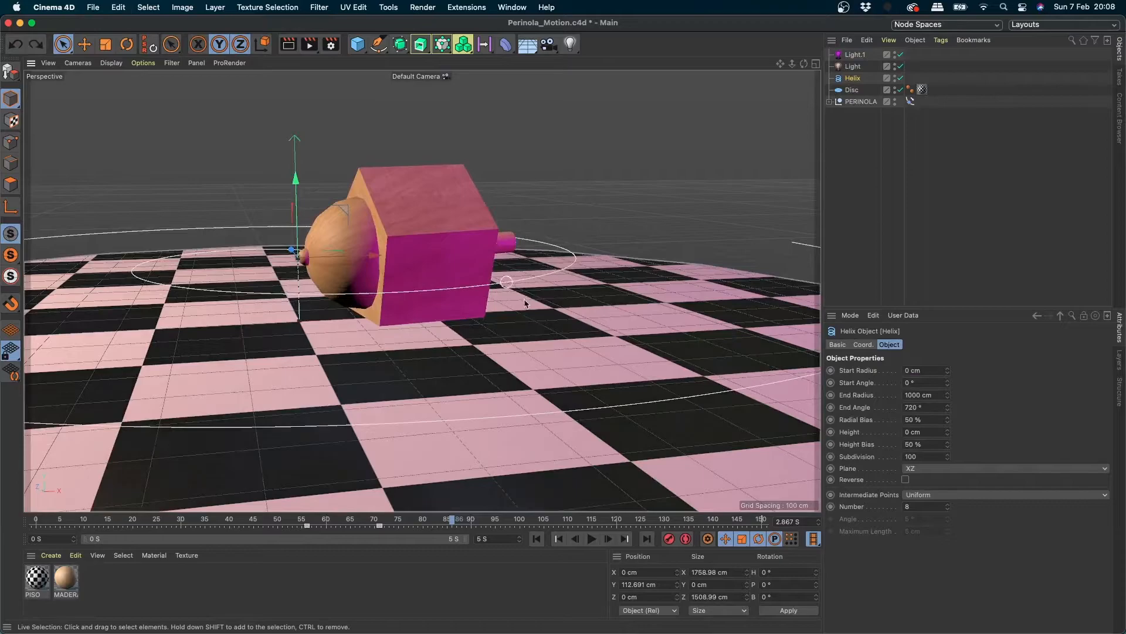
- Deselect everything and render a close-up of the spinning top to inspect its shading and shadows
{"action": "scroll", "coordinate": [427, 296], "scroll_direction": "up", "scroll_amount": 2}
{"action": "left_click", "coordinate": [865, 164]}
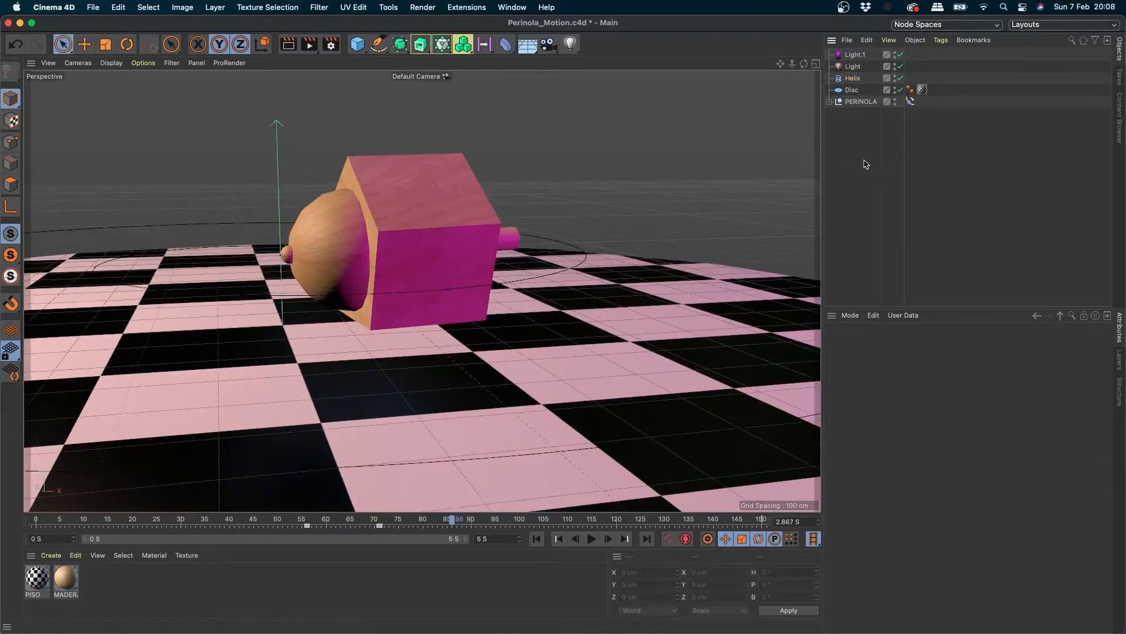
{"action": "mouse_move", "coordinate": [330, 301]}
{"action": "left_mouse_down", "text": "alt"}
{"action": "mouse_move", "coordinate": [411, 289]}
{"action": "mouse_move", "coordinate": [390, 299]}
{"action": "mouse_move", "coordinate": [483, 322]}
{"action": "mouse_move", "coordinate": [458, 332]}
{"action": "mouse_move", "coordinate": [455, 314]}
{"action": "mouse_move", "coordinate": [533, 329]}
{"action": "mouse_move", "coordinate": [487, 243]}
{"action": "left_mouse_up", "text": "alt"}
{"action": "key", "text": "super+r"}
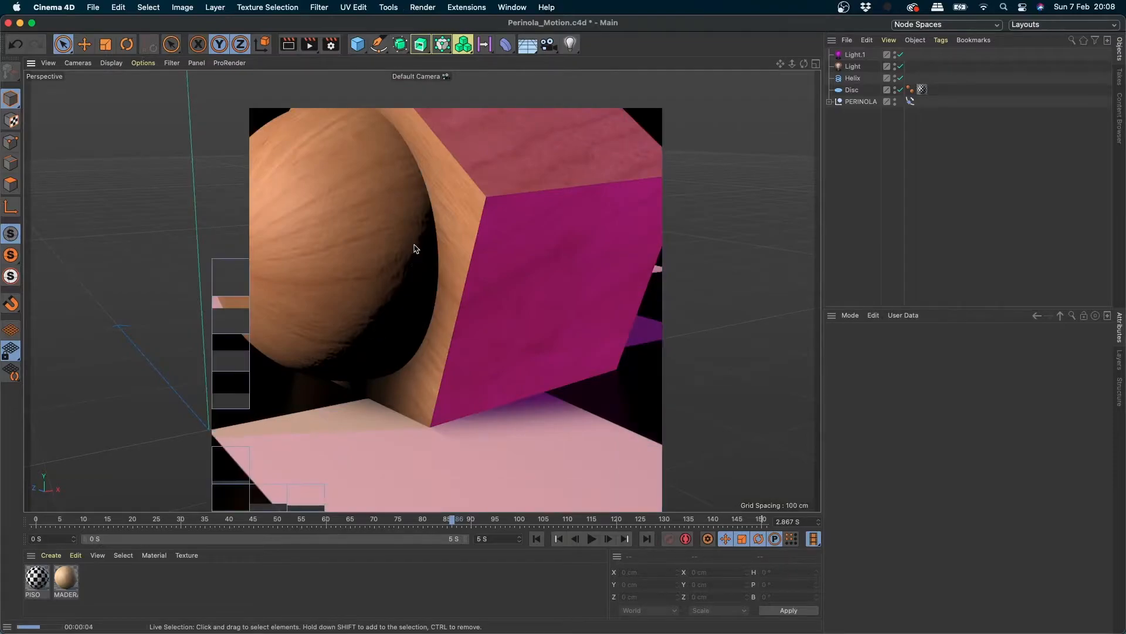
- Reduce the magenta light's intensity to 79%
{"action": "left_click", "coordinate": [854, 54]}
{"action": "left_click", "coordinate": [1078, 471]}
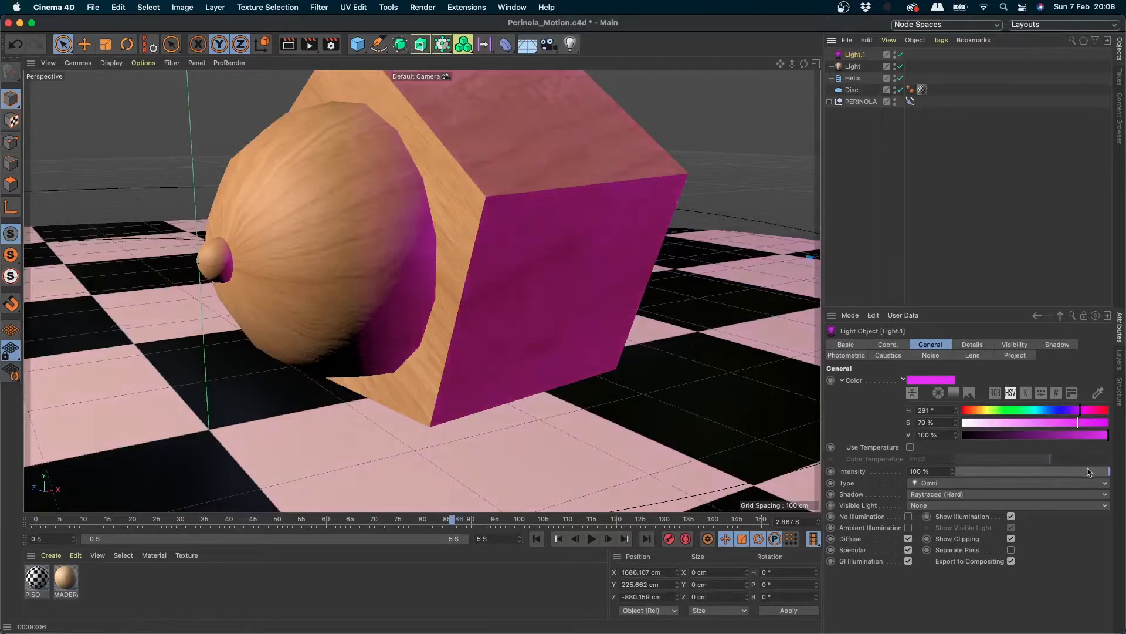
- Add a third white Omni light and place it near the spinning top at about X -245 cm, Z -376 cm
{"action": "scroll", "coordinate": [675, 270], "scroll_direction": "down", "scroll_amount": 10}
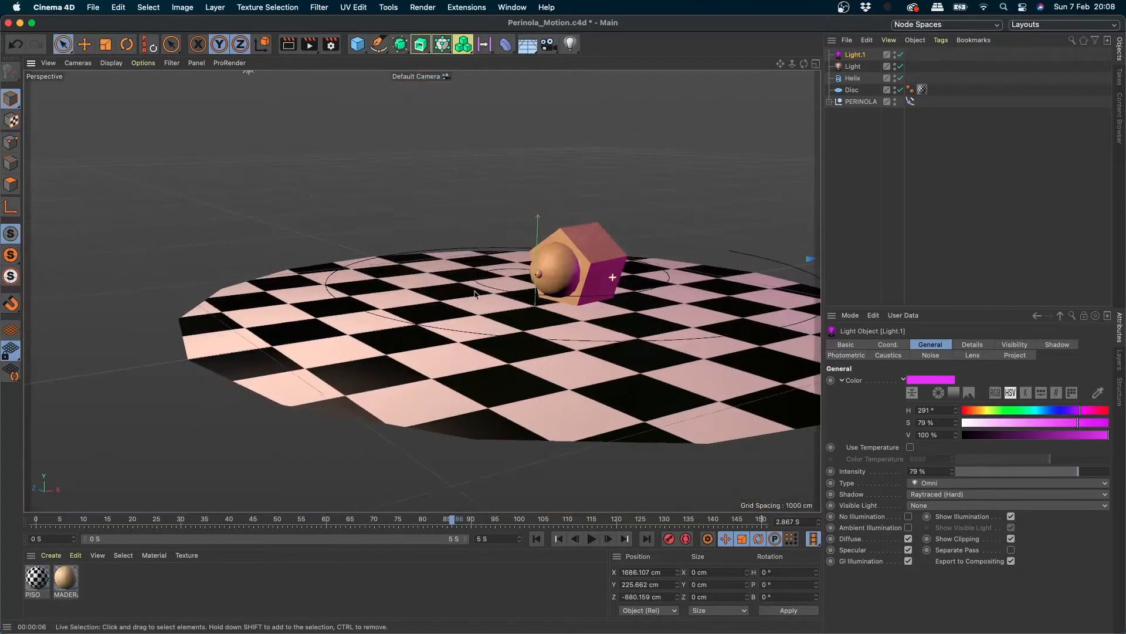
{"action": "scroll", "coordinate": [593, 252], "scroll_direction": "up", "scroll_amount": 3}
{"action": "left_click_drag", "start_coordinate": [570, 44], "coordinate": [601, 73]}
{"action": "left_click_drag", "start_coordinate": [513, 303], "coordinate": [550, 330]}
{"action": "left_click_drag", "start_coordinate": [451, 321], "coordinate": [486, 336]}
- Render close-ups of the spinning top to check how the third light fills its dark side
{"action": "scroll", "coordinate": [646, 228], "scroll_direction": "up", "scroll_amount": 10}
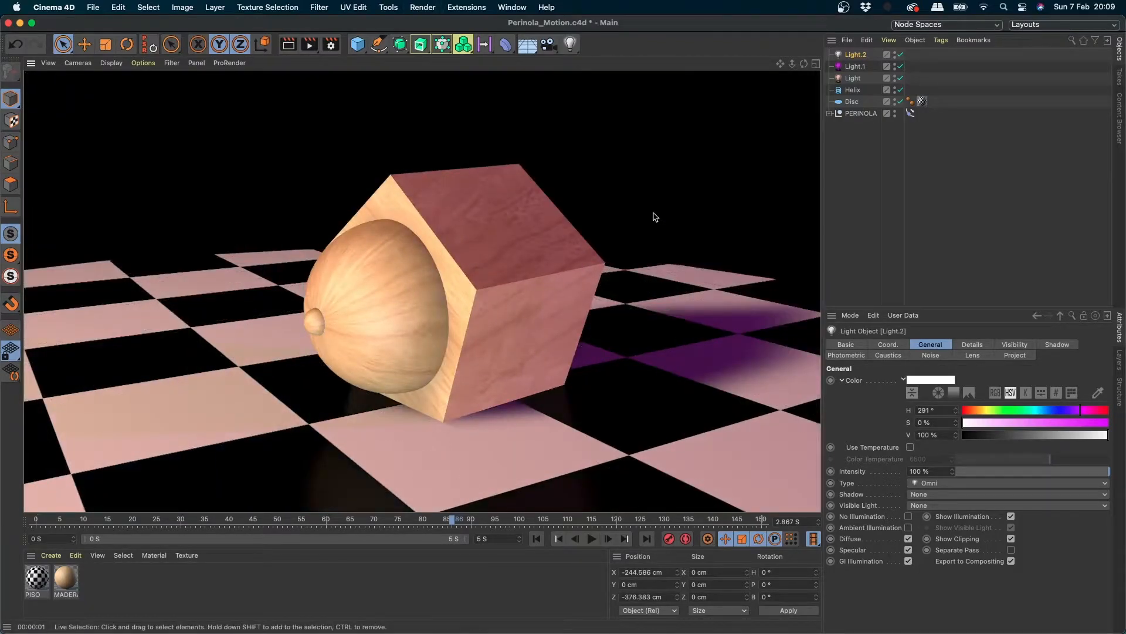
{"action": "left_click", "coordinate": [654, 213]}
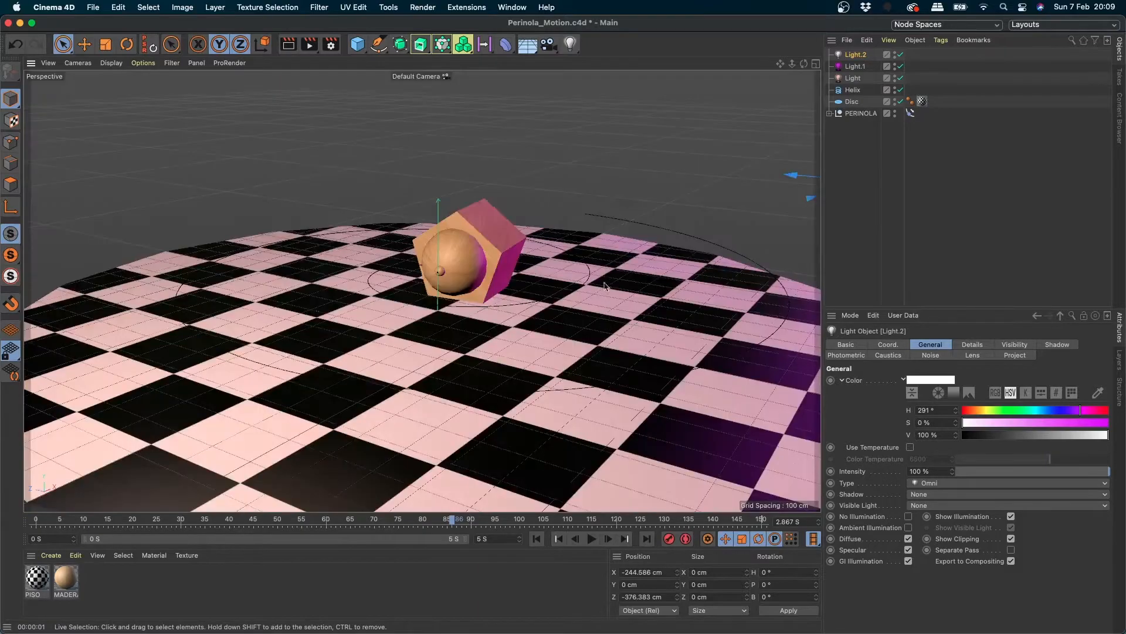
{"action": "scroll", "coordinate": [485, 267], "scroll_direction": "up", "scroll_amount": 3}
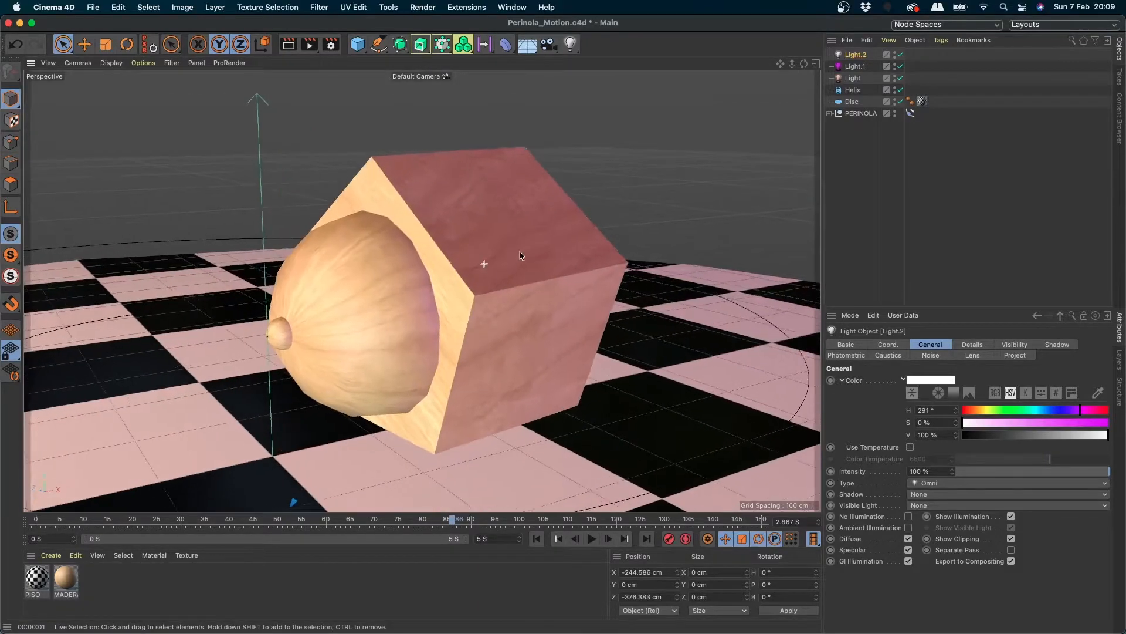
{"action": "key", "text": "super+r"}
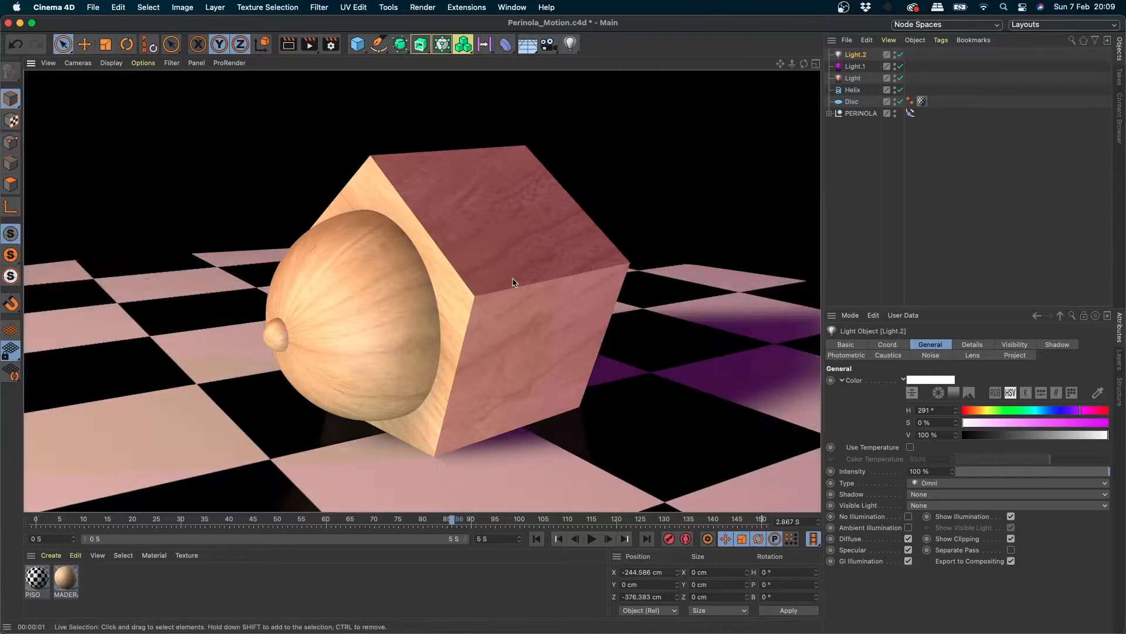
{"action": "left_click", "coordinate": [513, 282]}
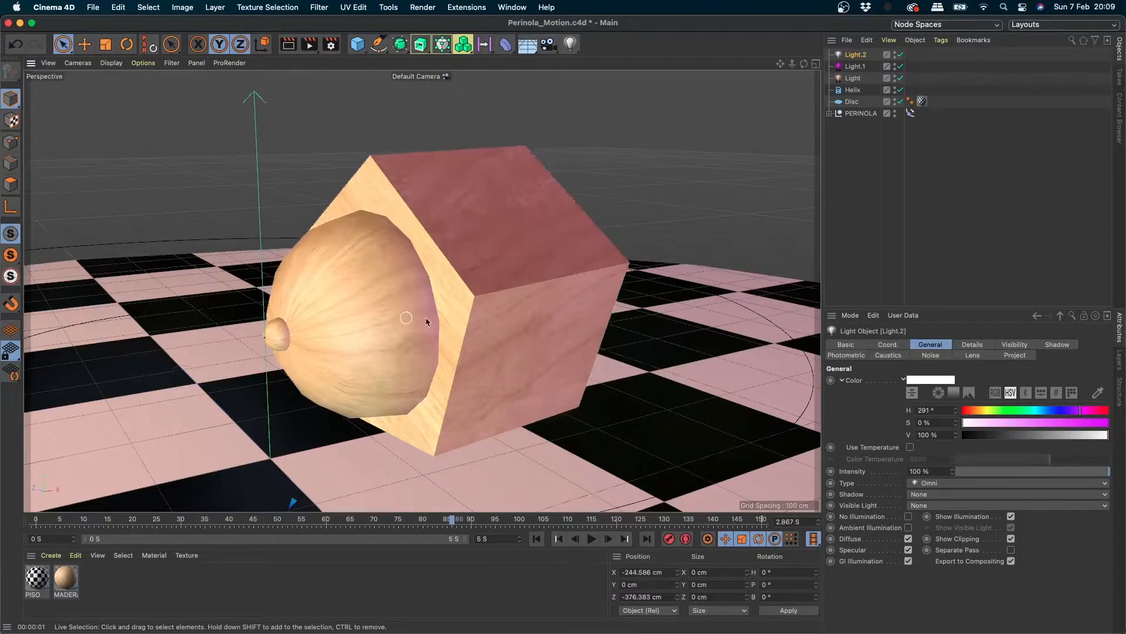
- Show the object properties of the BASE sphere inside PERINOLA and render the view to inspect its roundness
{"action": "left_click", "coordinate": [829, 113]}
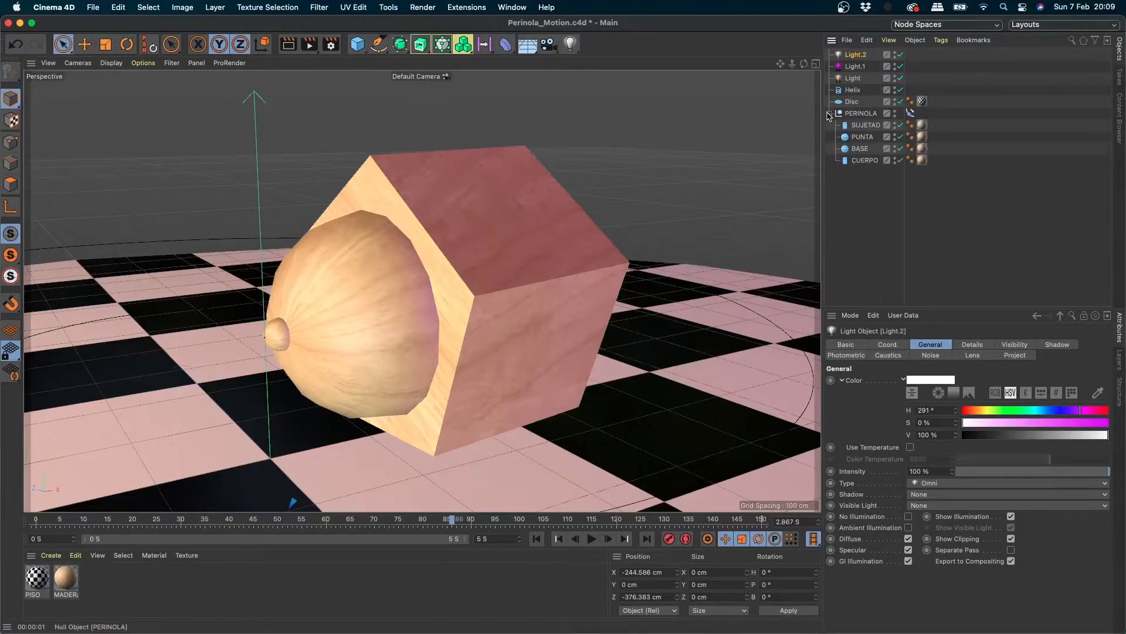
{"action": "left_click", "coordinate": [861, 149]}
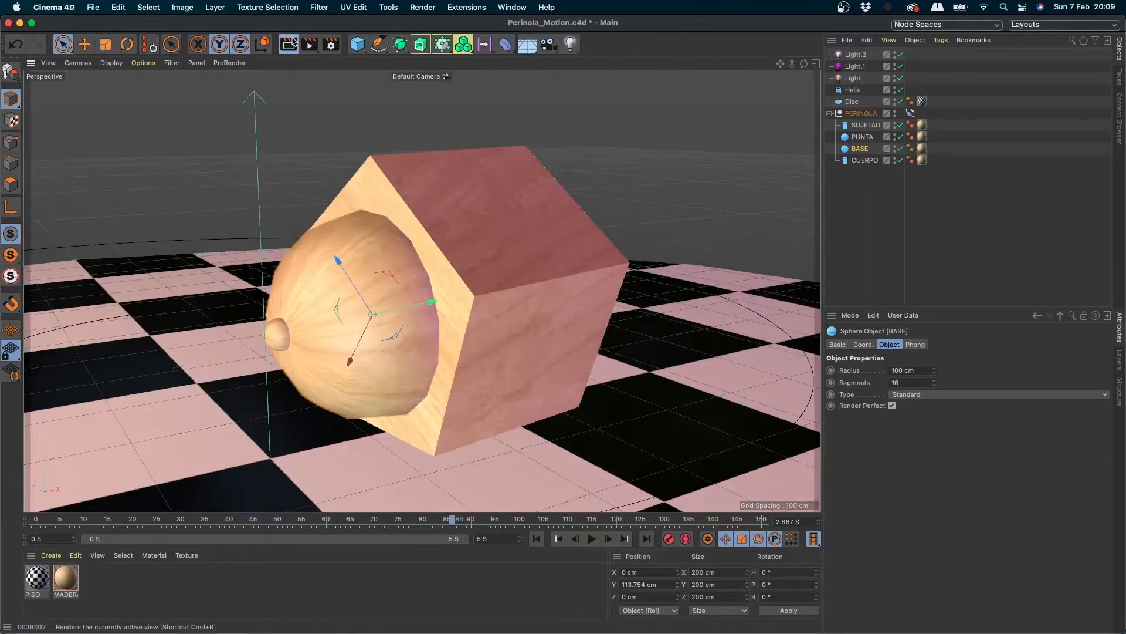
{"action": "left_click", "coordinate": [289, 45]}
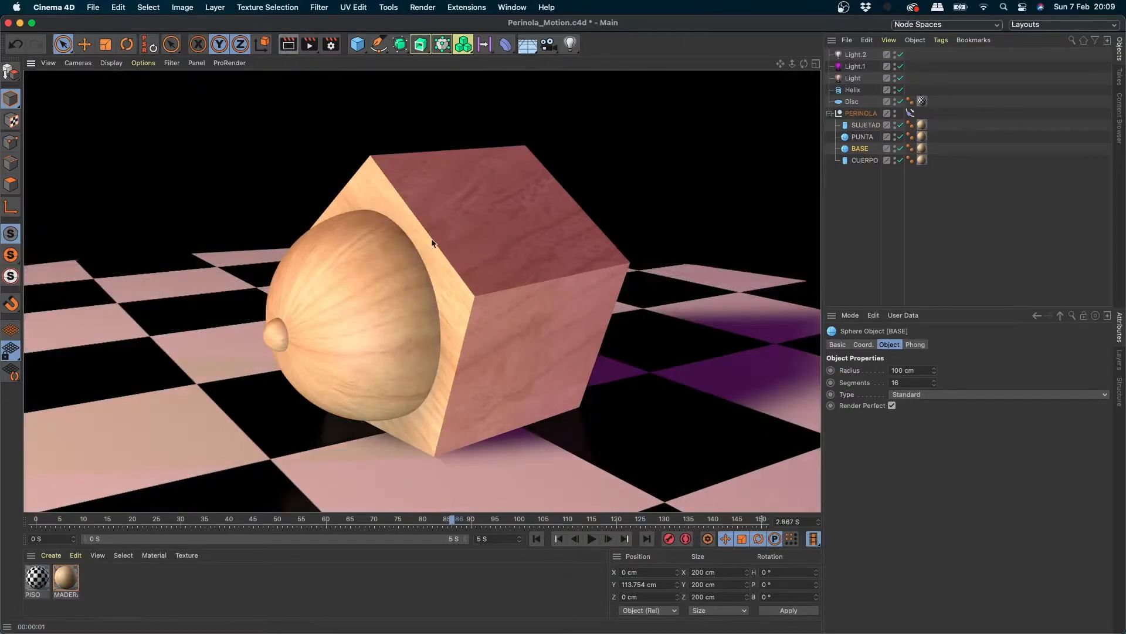
- Render a tighter close-up of the top in the Picture Viewer, inspect it at 100% zoom, and close the viewer
{"action": "scroll", "coordinate": [461, 281], "scroll_direction": "up", "scroll_amount": 5}
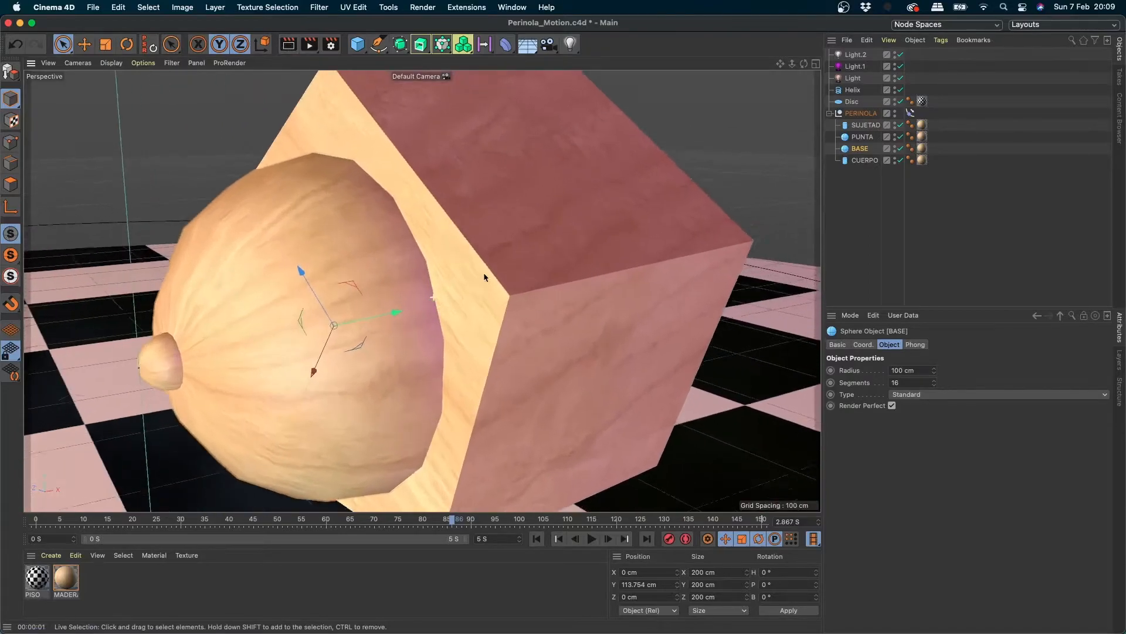
{"action": "scroll", "coordinate": [485, 276], "scroll_direction": "up", "scroll_amount": 1}
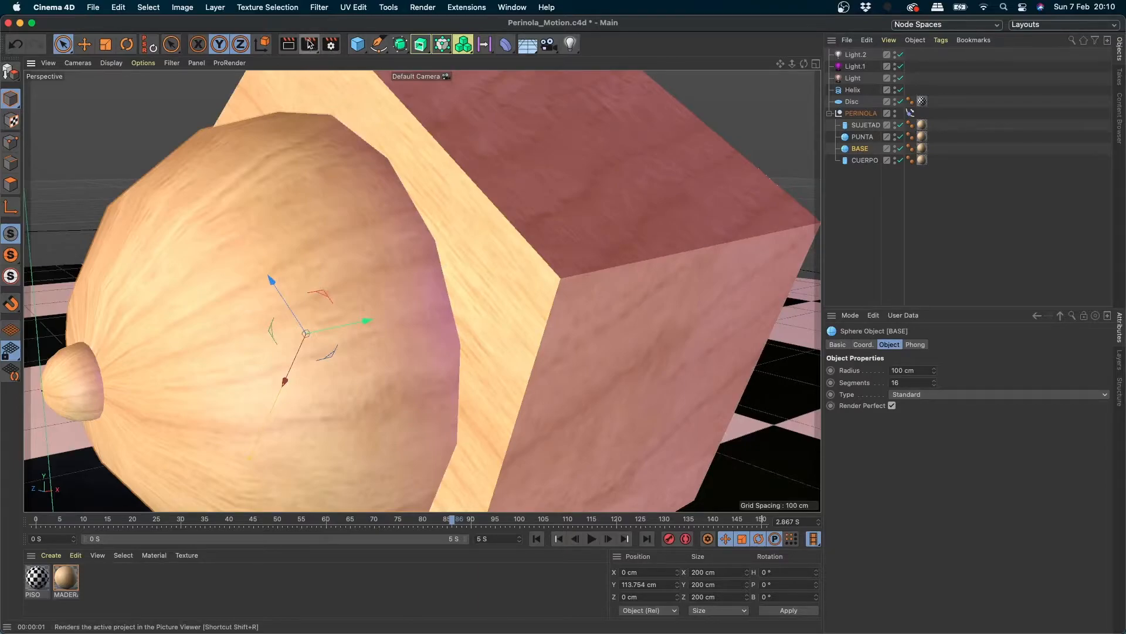
{"action": "left_click", "coordinate": [310, 47]}
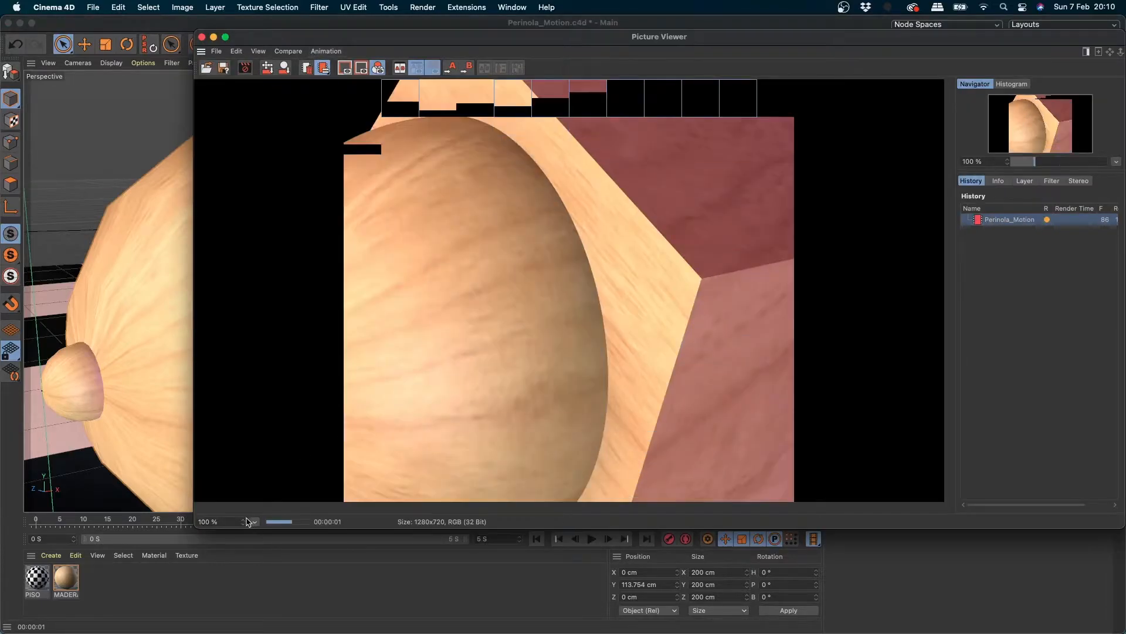
{"action": "scroll", "coordinate": [535, 277], "scroll_direction": "up", "scroll_amount": 5}
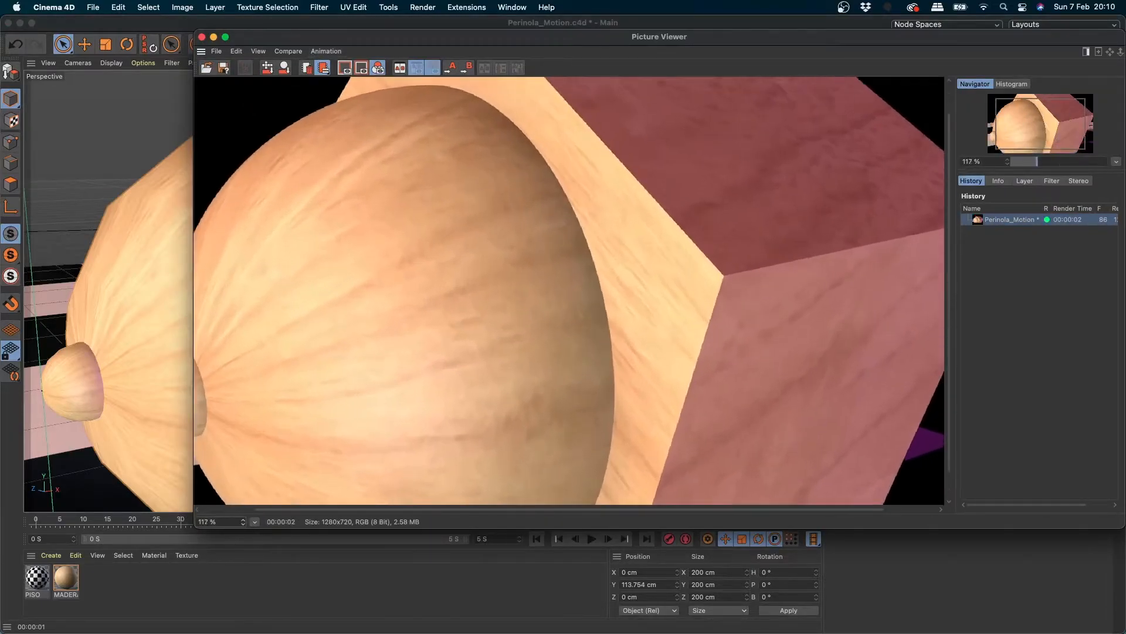
{"action": "left_click_drag", "start_coordinate": [218, 523], "coordinate": [143, 522]}
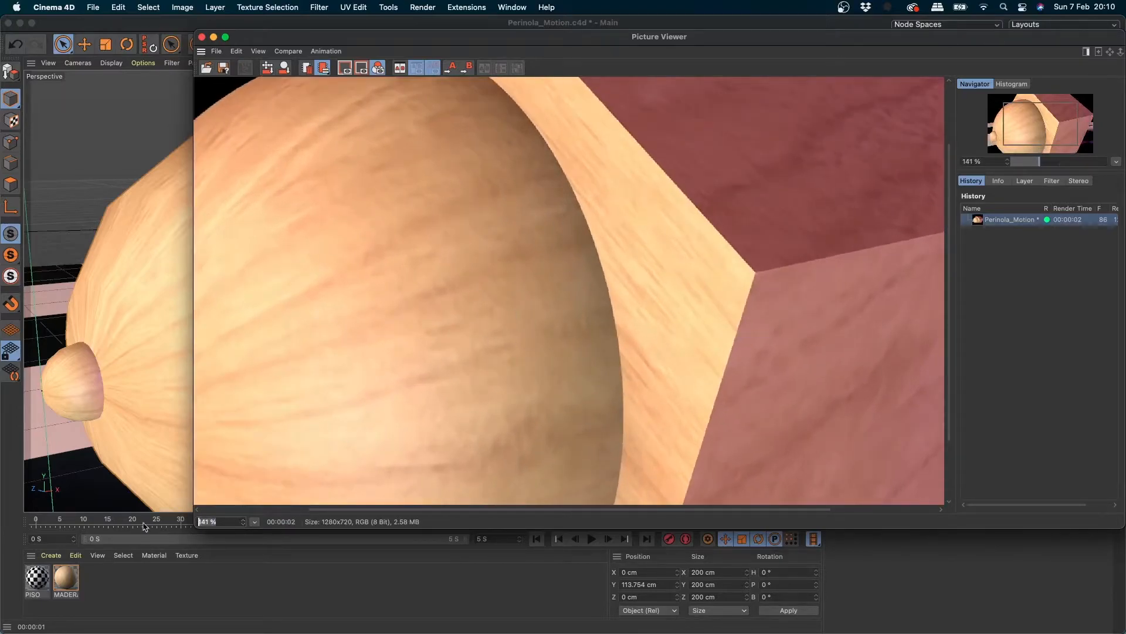
{"action": "type", "text": "100"}
{"action": "key", "text": "Return"}
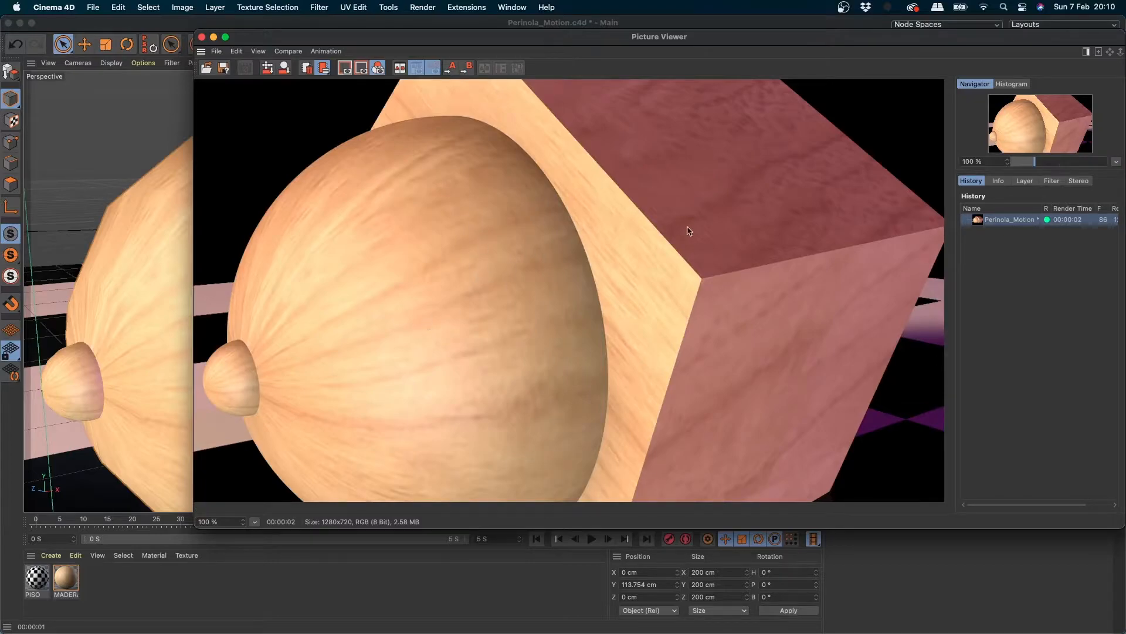
{"action": "left_click", "coordinate": [203, 37]}
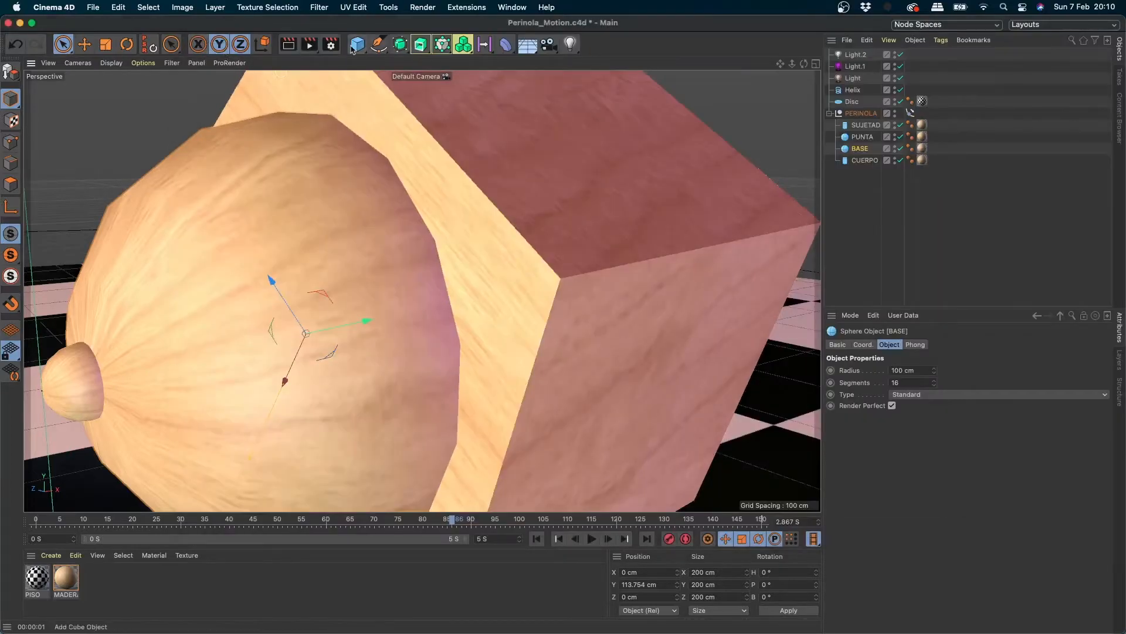
- Set the render output size to 1920 x 1080 pixels in the render settings
{"action": "left_click", "coordinate": [330, 45]}
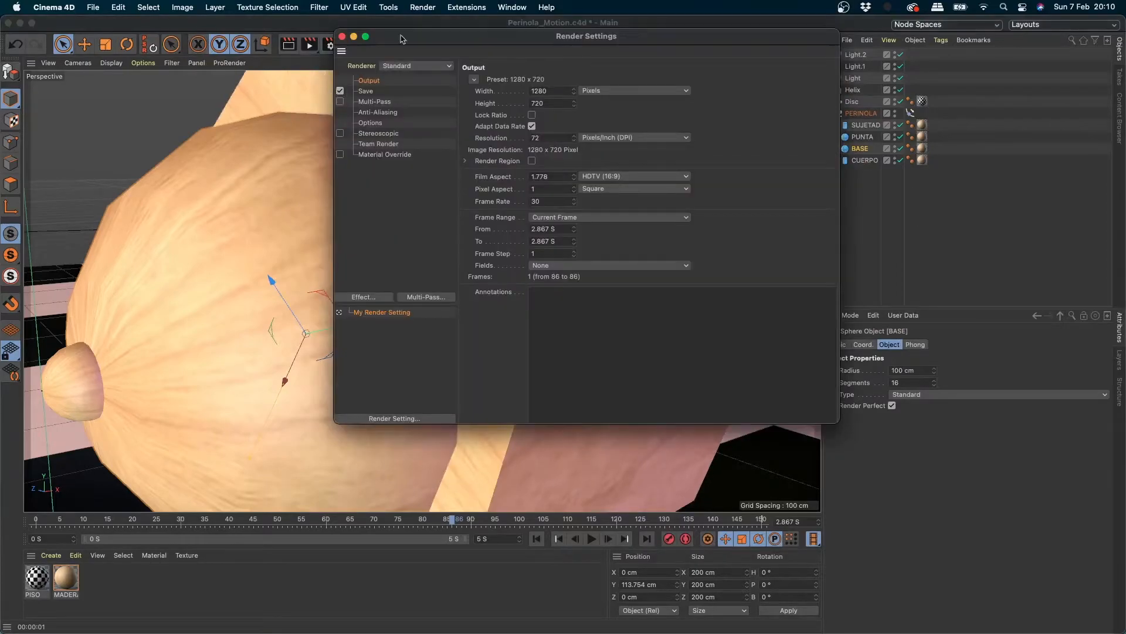
{"action": "left_click_drag", "start_coordinate": [403, 39], "coordinate": [385, 189]}
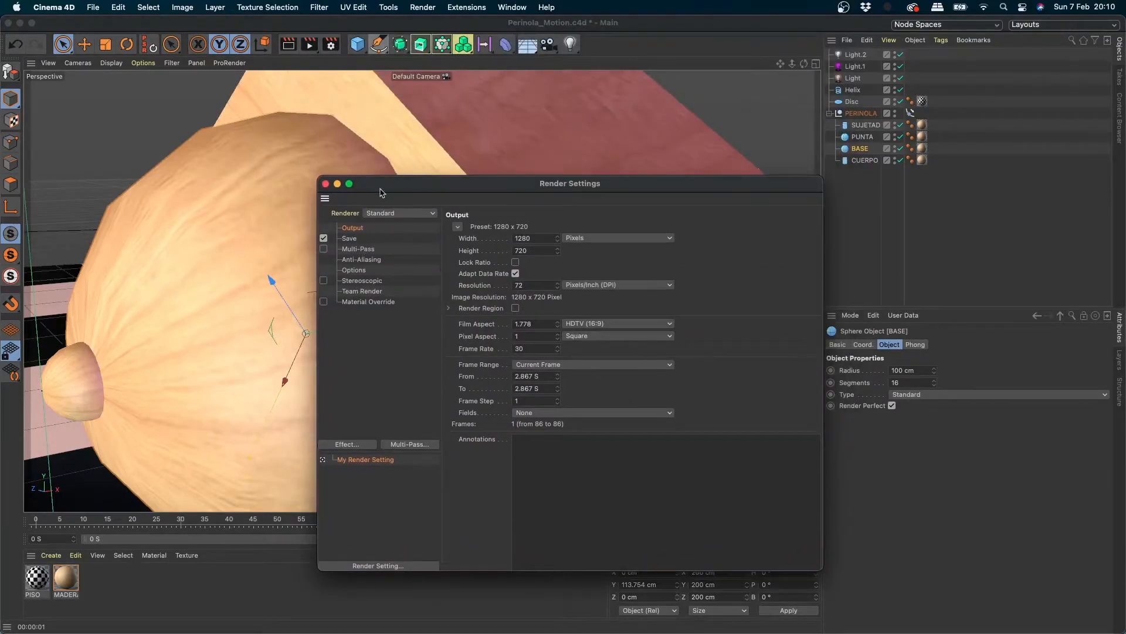
{"action": "left_click", "coordinate": [332, 44]}
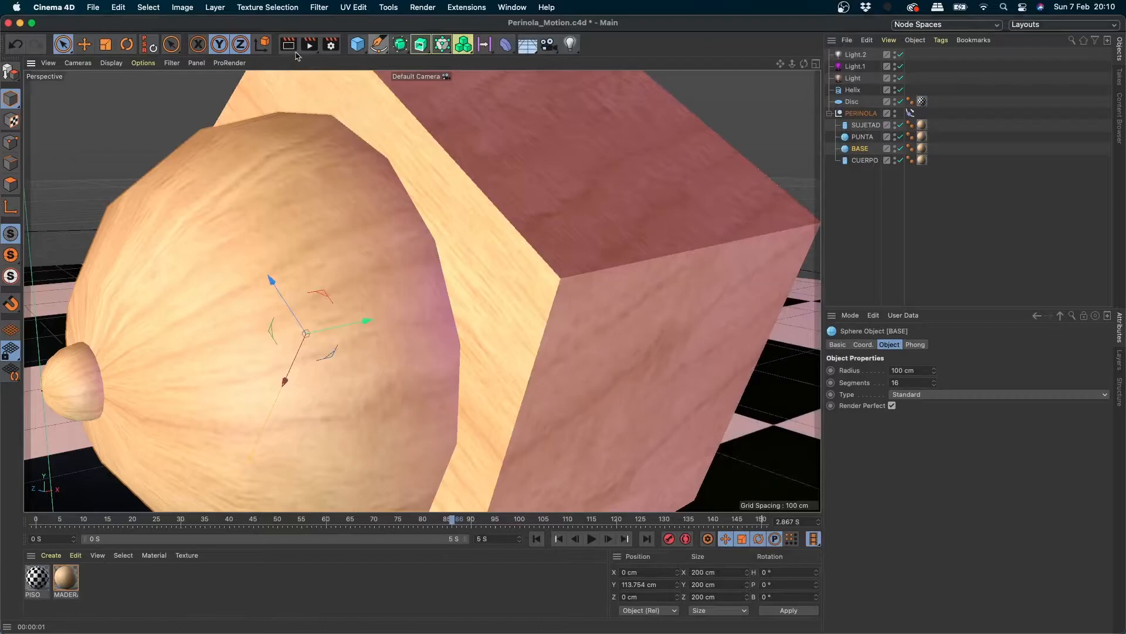
{"action": "left_click", "coordinate": [332, 46]}
{"action": "left_click_drag", "start_coordinate": [447, 32], "coordinate": [402, 89]}
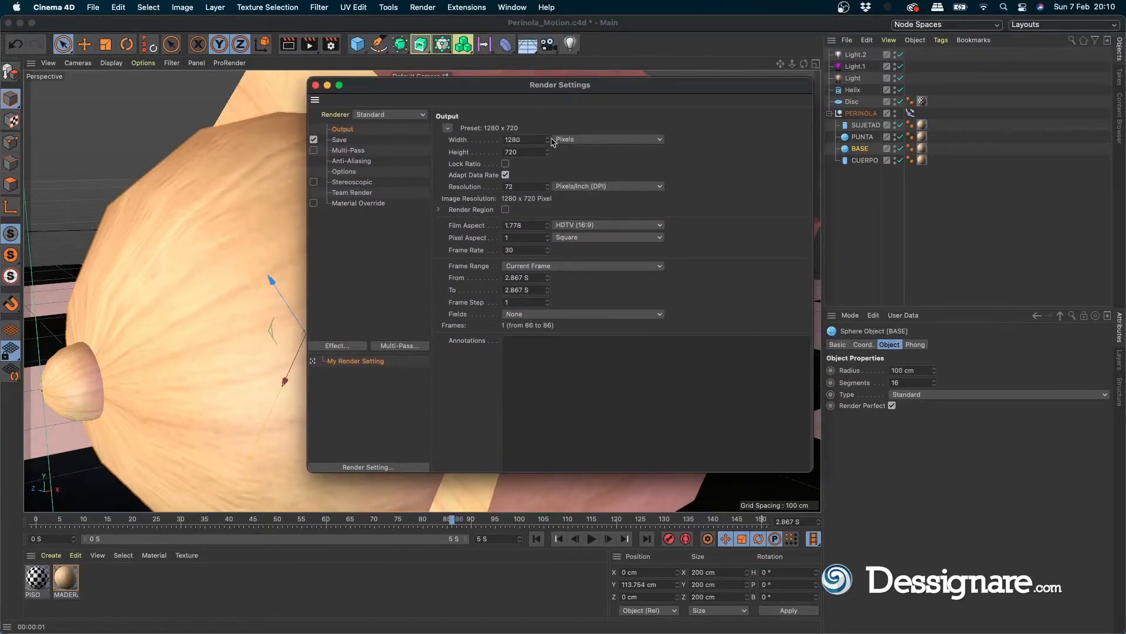
{"action": "double_click", "coordinate": [526, 139]}
{"action": "key", "text": "Tab"}
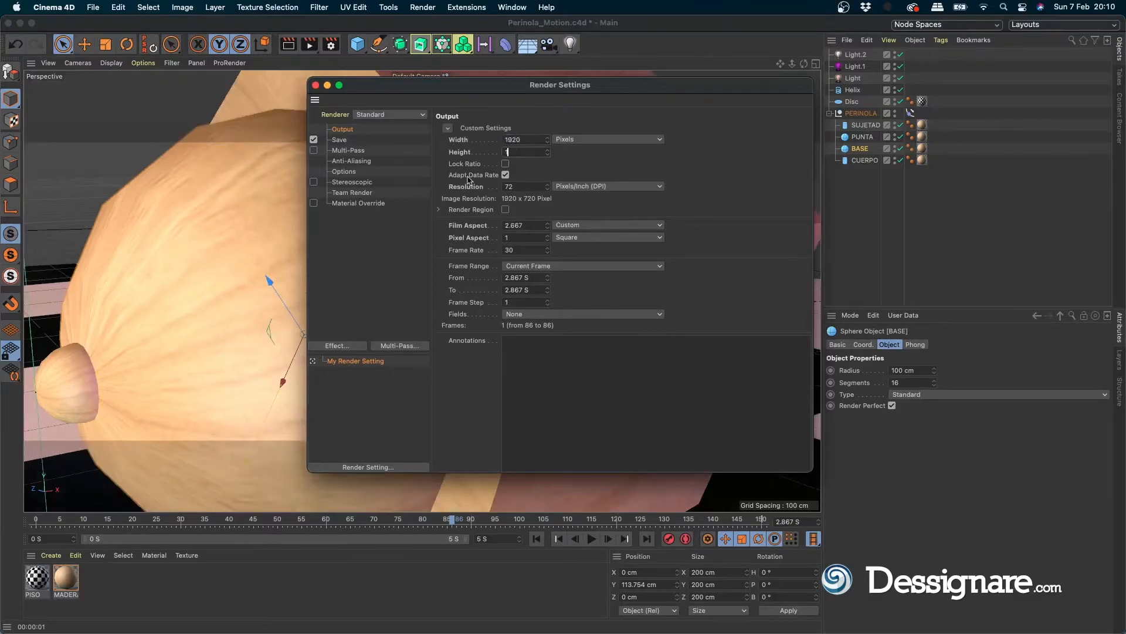
{"action": "type", "text": "1080"}
{"action": "key", "text": "Return"}
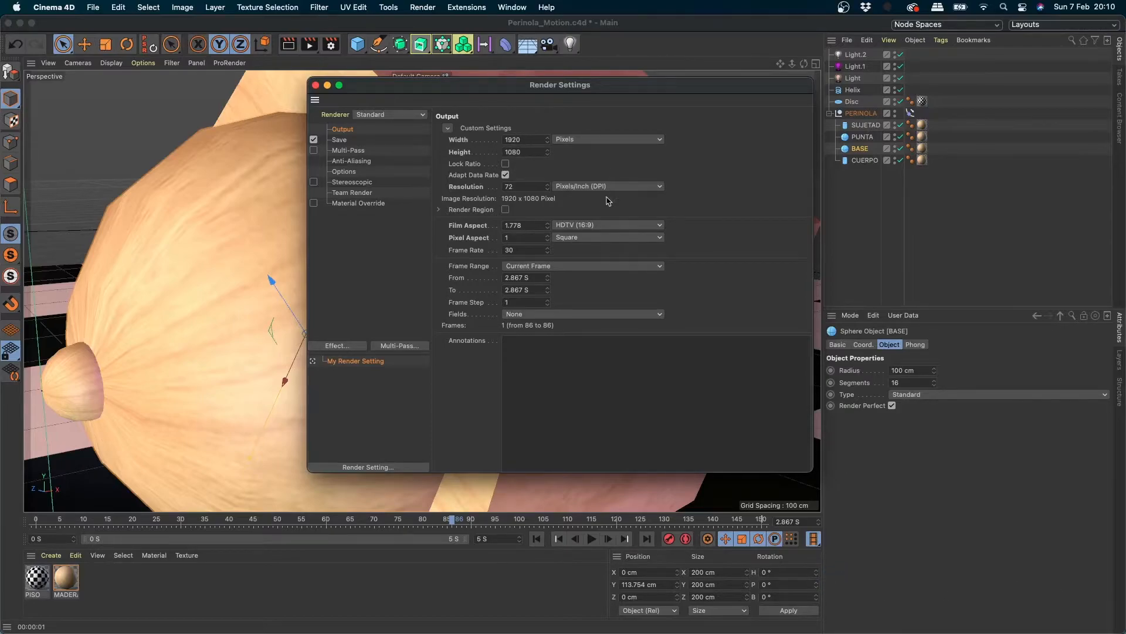
- Review the render's Anti-Aliasing settings, add the Ambient Occlusion effect, and close the render settings
{"action": "left_click", "coordinate": [344, 141]}
{"action": "left_click", "coordinate": [366, 160]}
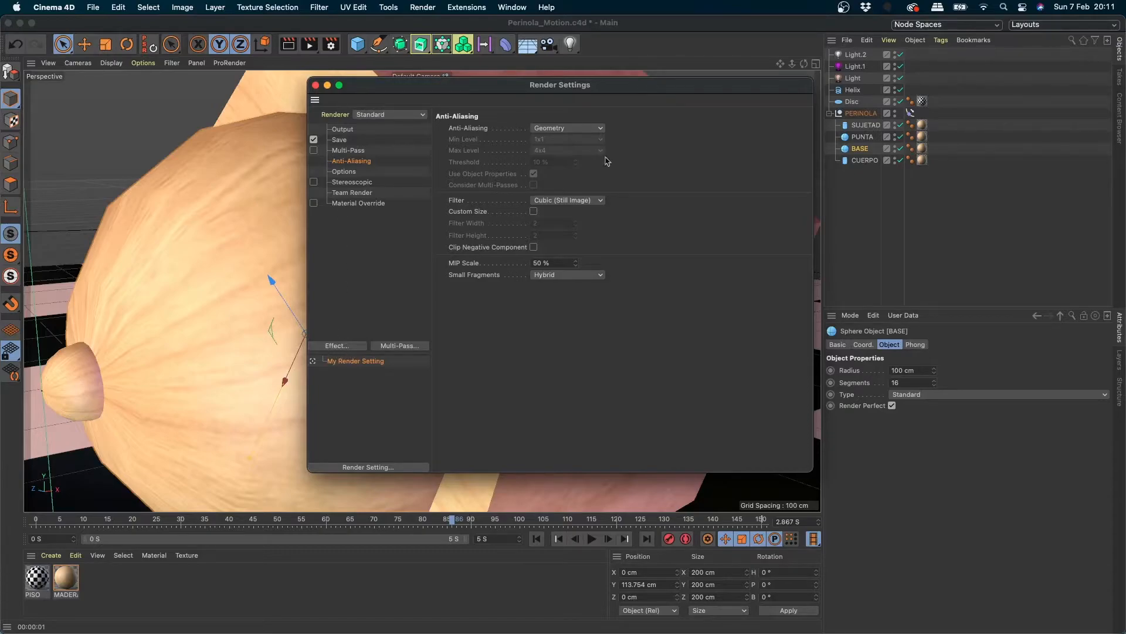
{"action": "left_click", "coordinate": [338, 351]}
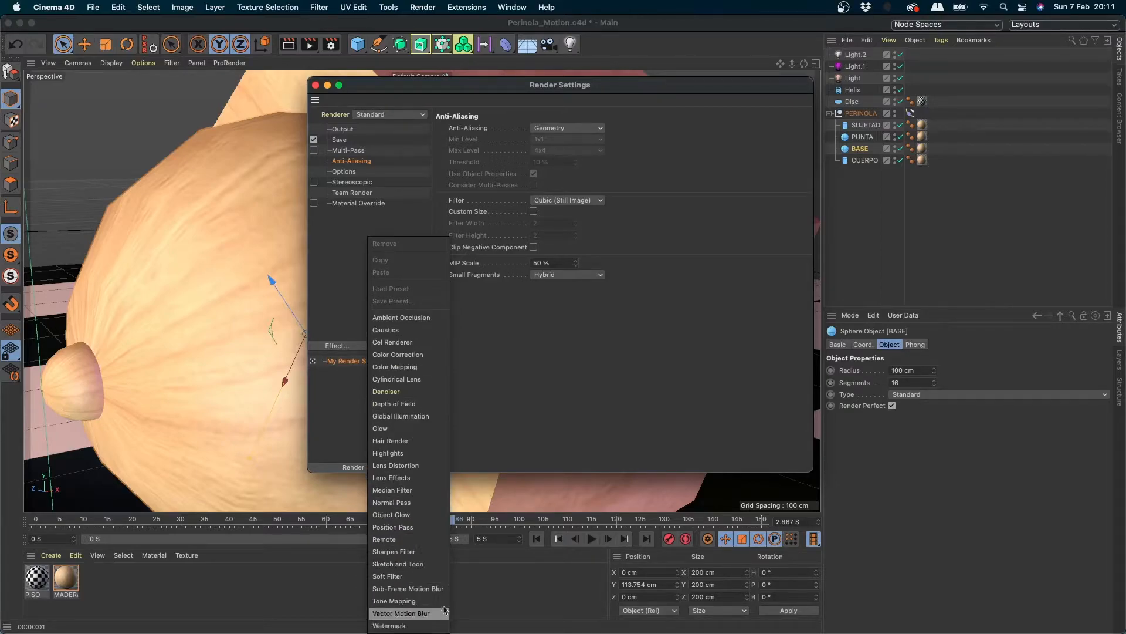
{"action": "left_click", "coordinate": [433, 319]}
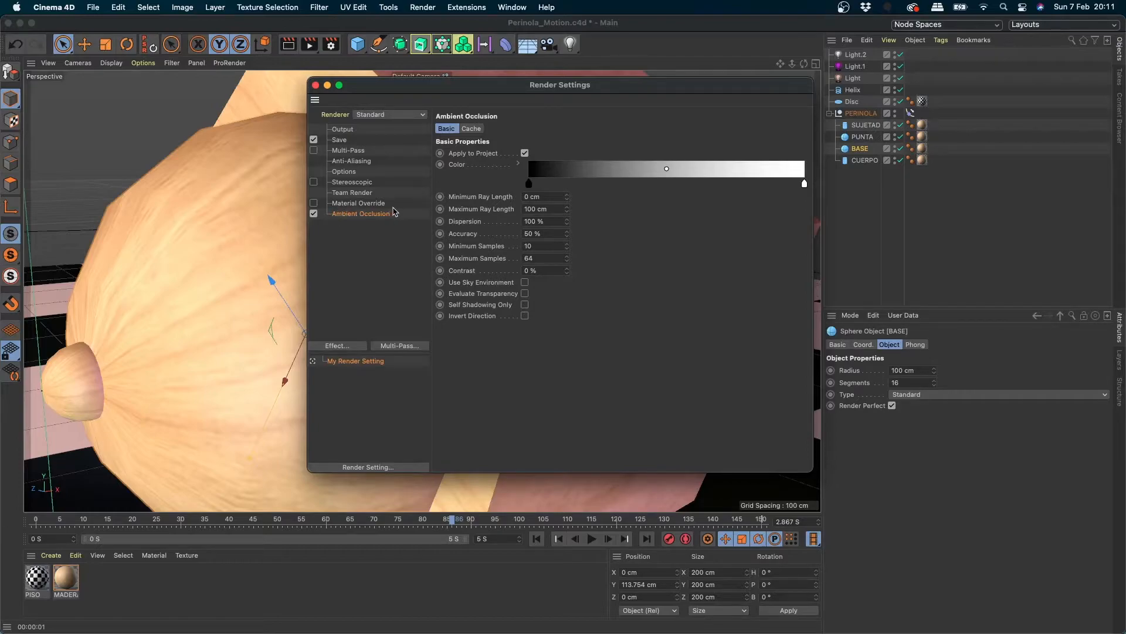
{"action": "left_click", "coordinate": [315, 86]}
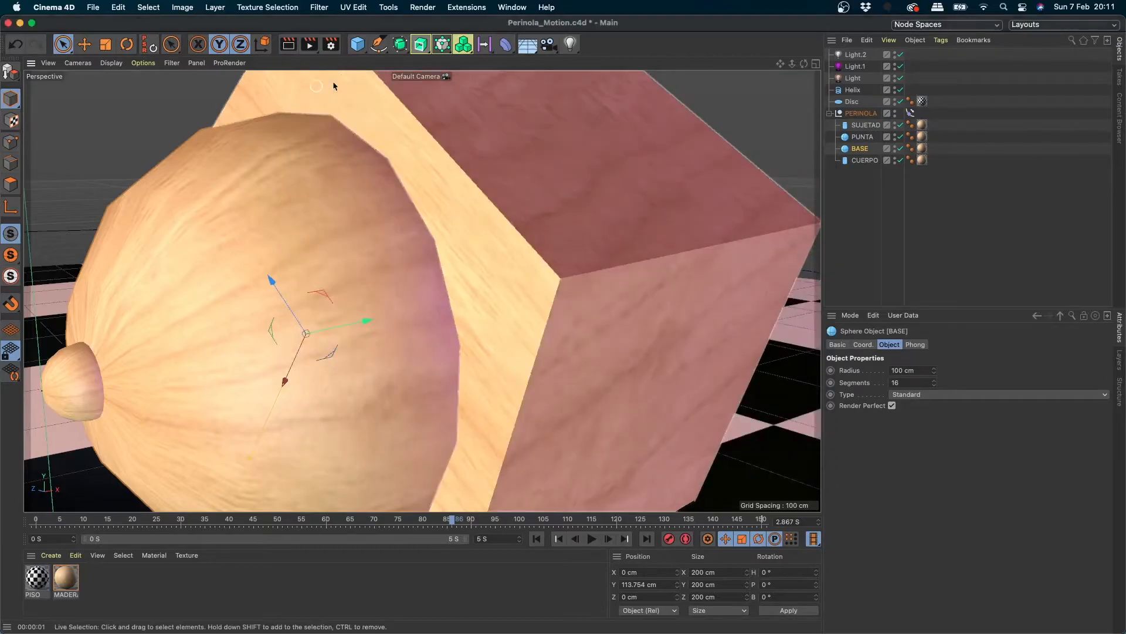
- Render the current frame in the Picture Viewer with ambient occlusion and compare it with the previous render
{"action": "left_click", "coordinate": [309, 44]}
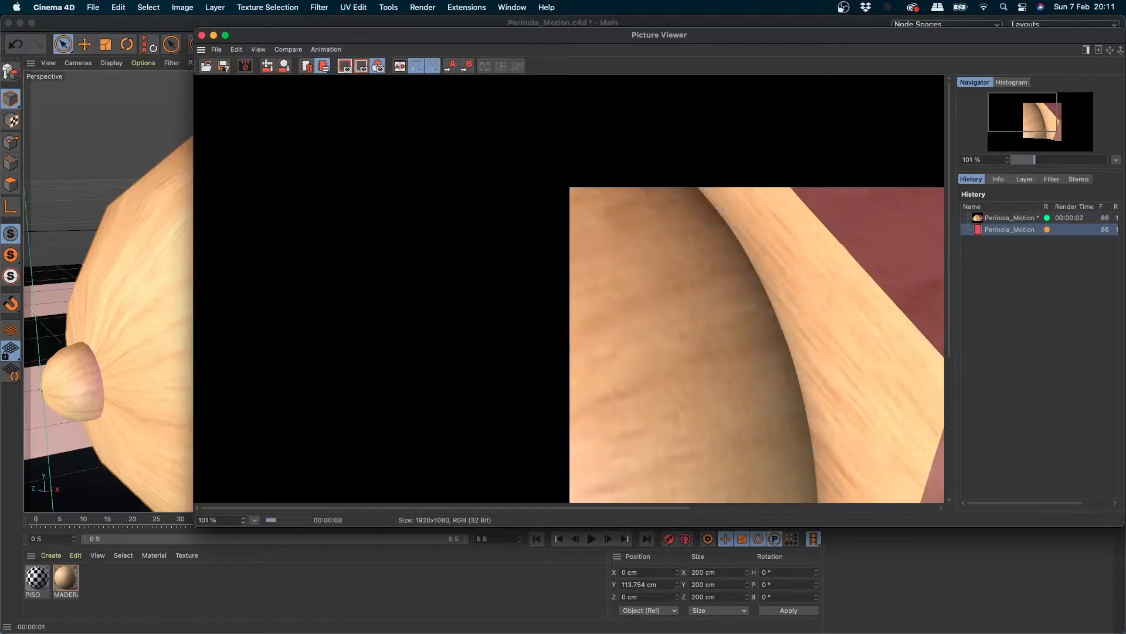
{"action": "left_click_drag", "start_coordinate": [243, 520], "coordinate": [243, 542]}
{"action": "left_click", "coordinate": [998, 218]}
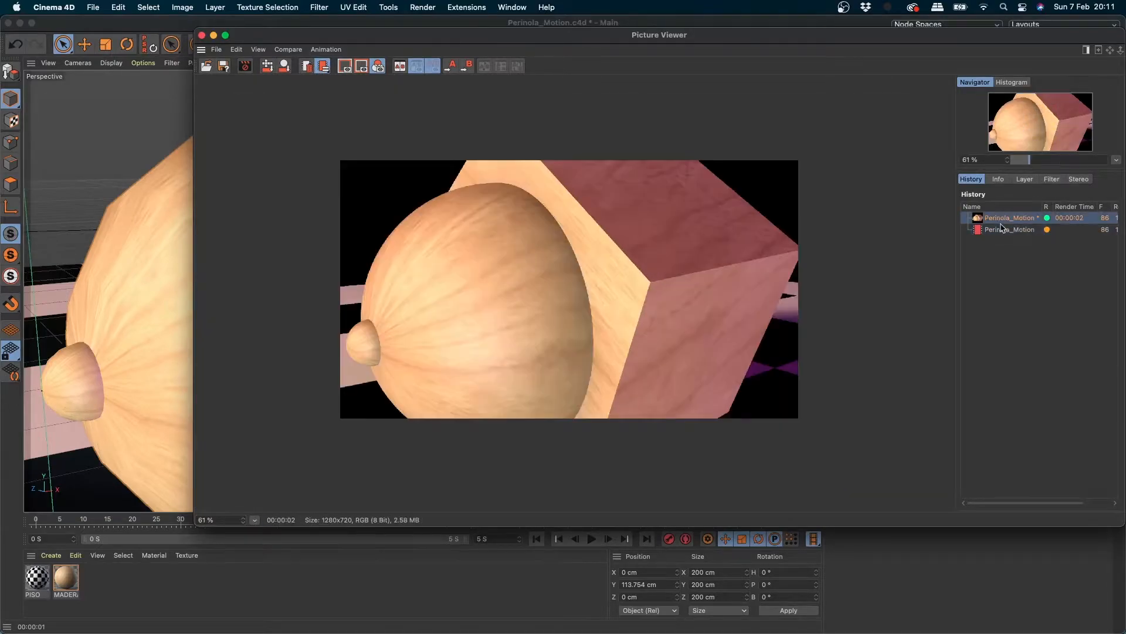
{"action": "left_click", "coordinate": [1002, 229]}
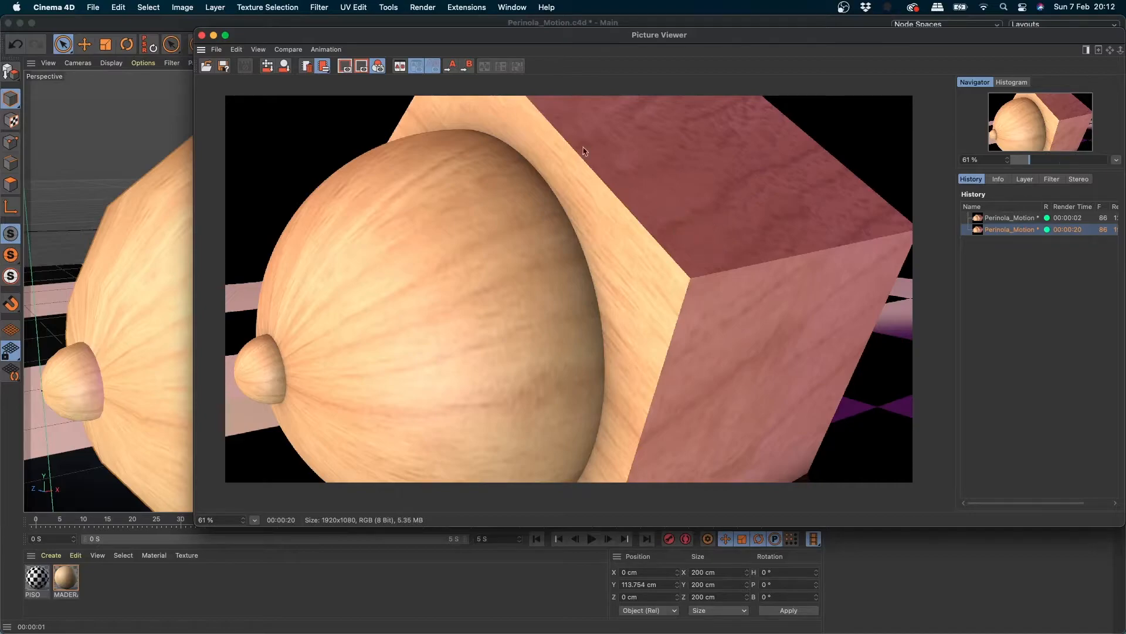
{"action": "left_click", "coordinate": [202, 36]}
- Disable the Ambient Occlusion effect in the render settings and render the frame again in the Picture Viewer
{"action": "left_click", "coordinate": [330, 44]}
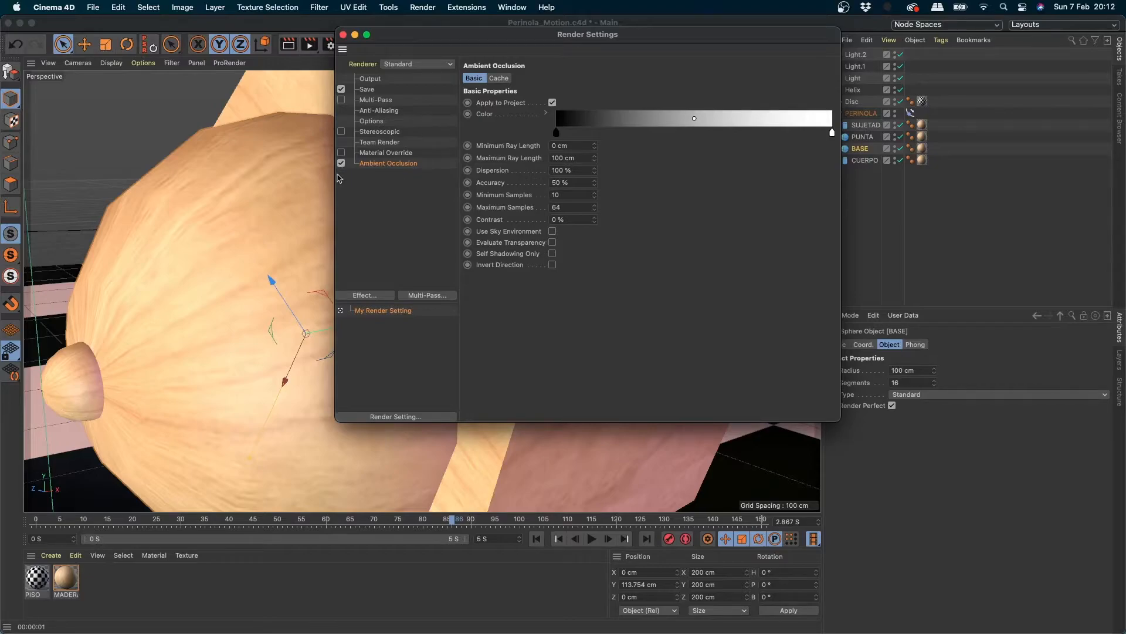
{"action": "left_click", "coordinate": [341, 163]}
{"action": "left_click", "coordinate": [343, 35]}
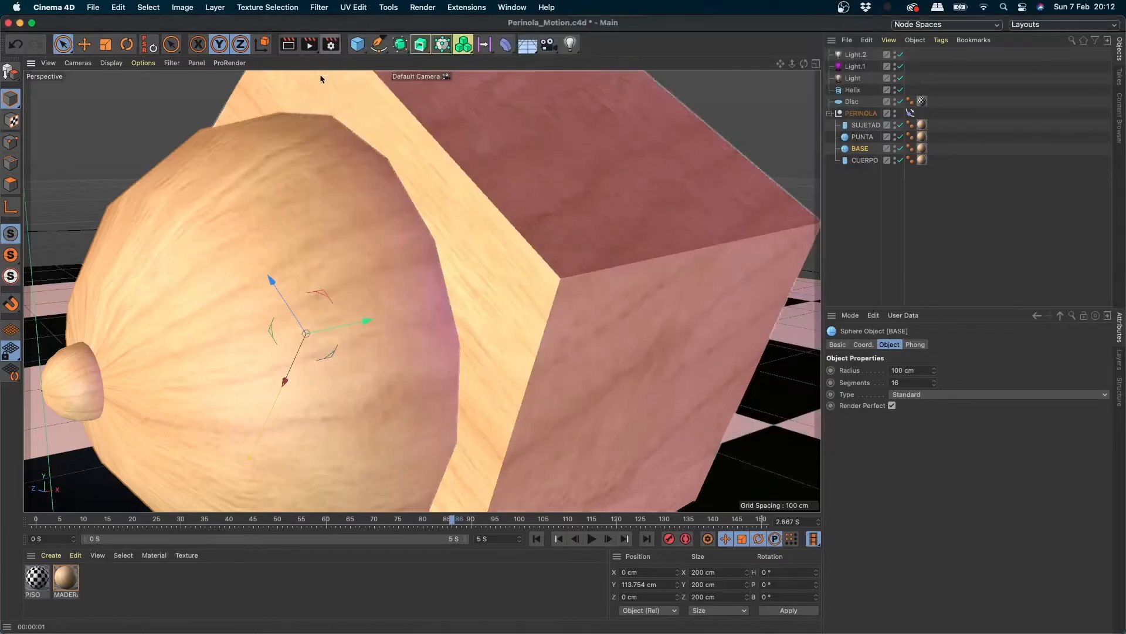
{"action": "left_click", "coordinate": [309, 46]}
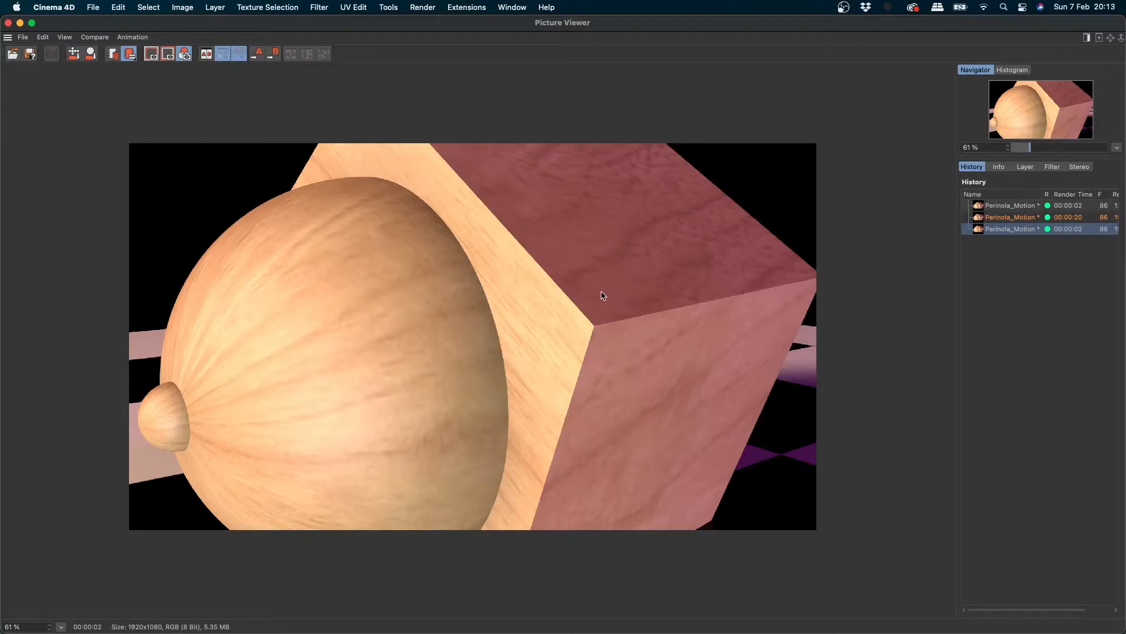
- Alternate between the last two renders in the history to compare the shading with and without ambient occlusion
{"action": "left_click", "coordinate": [1019, 217]}
{"action": "left_click", "coordinate": [1019, 225]}
{"action": "left_click", "coordinate": [1018, 220]}
{"action": "left_click", "coordinate": [1017, 230]}
{"action": "left_click", "coordinate": [1019, 220]}
{"action": "left_click", "coordinate": [1018, 228]}
{"action": "left_click", "coordinate": [1020, 218]}
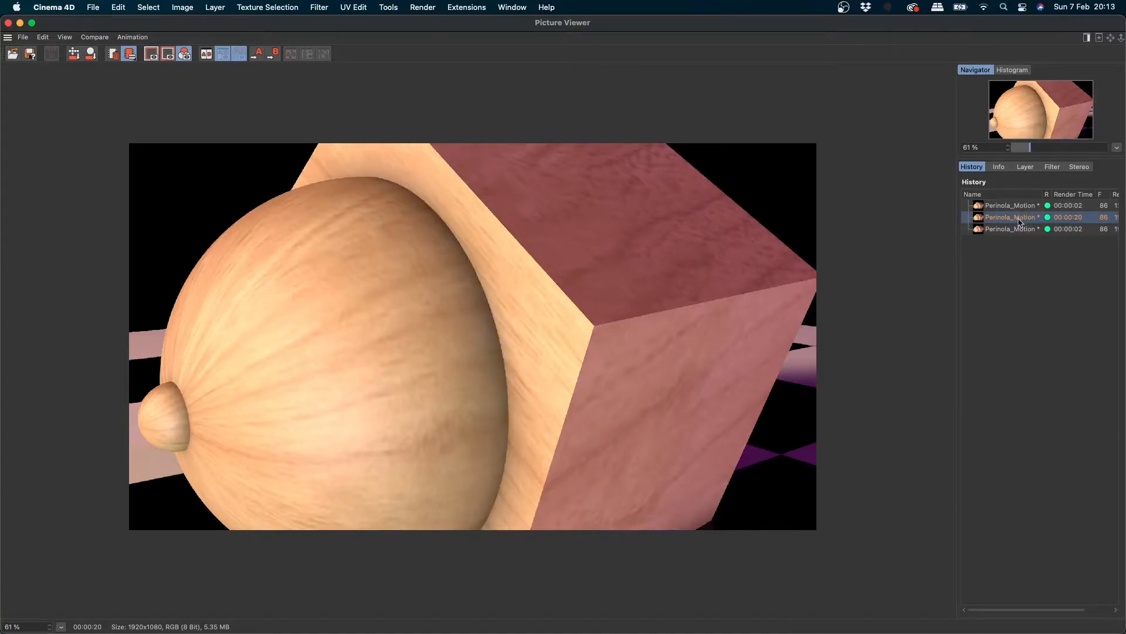
{"action": "left_click", "coordinate": [1015, 230]}
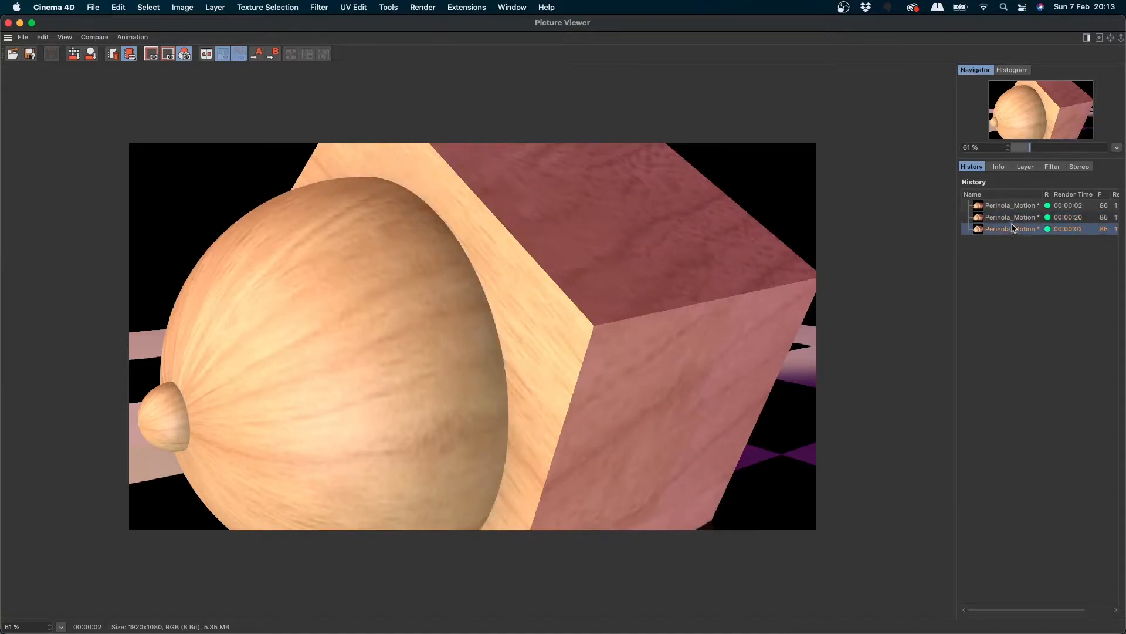
- Display the second render in the history, made with ambient occlusion, at 100% zoom
{"action": "left_click", "coordinate": [1016, 221]}
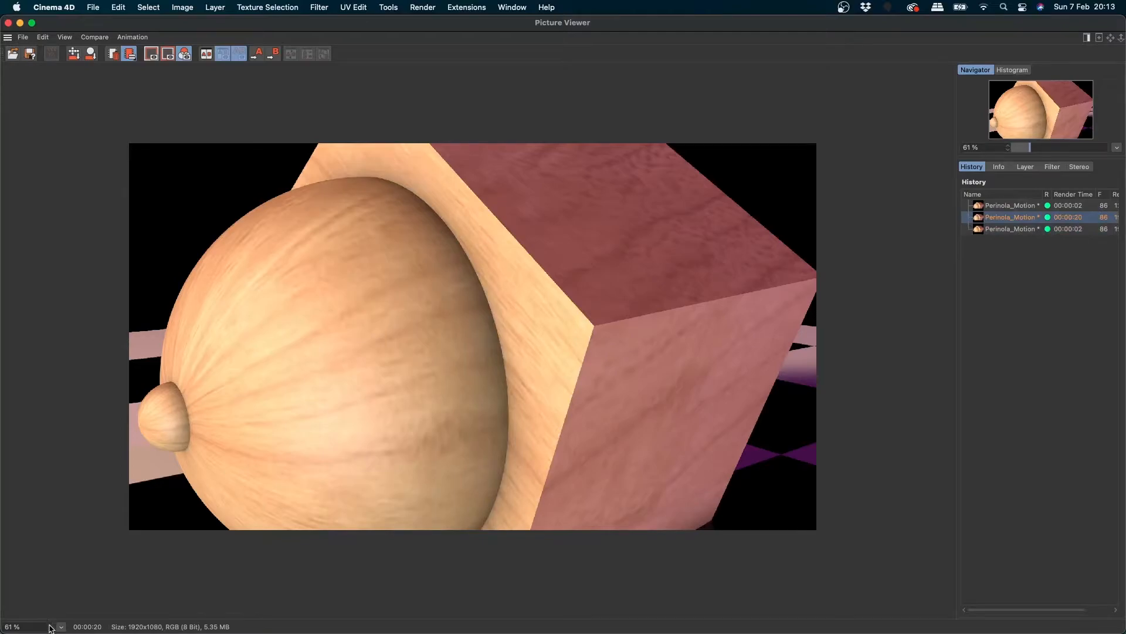
{"action": "left_click_drag", "start_coordinate": [49, 627], "coordinate": [50, 602]}
{"action": "double_click", "coordinate": [25, 626]}
{"action": "type", "text": "1"}
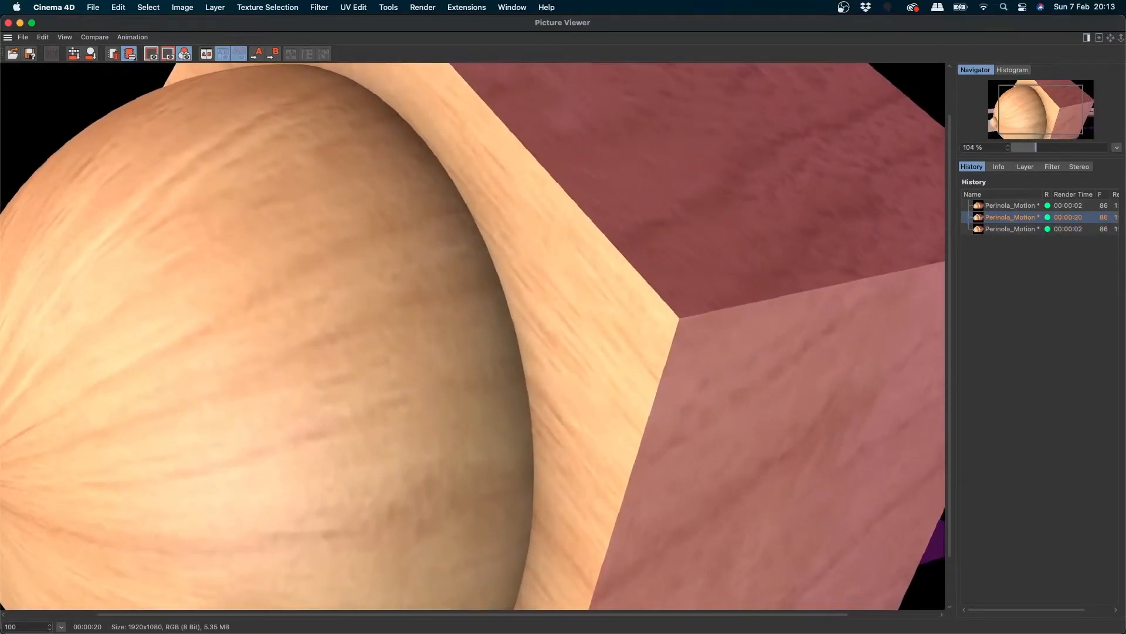
{"action": "type", "text": "00"}
{"action": "key", "text": "Return"}
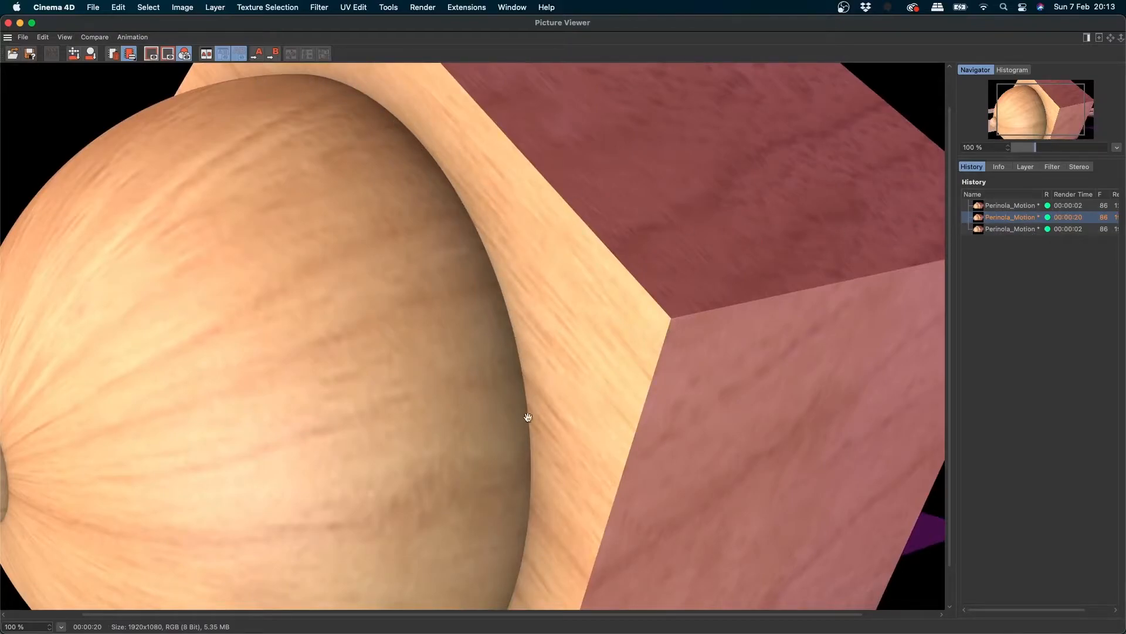
- Alternate between the second and third renders at full size to compare the shading where the sphere meets the body
{"action": "left_click", "coordinate": [1011, 229]}
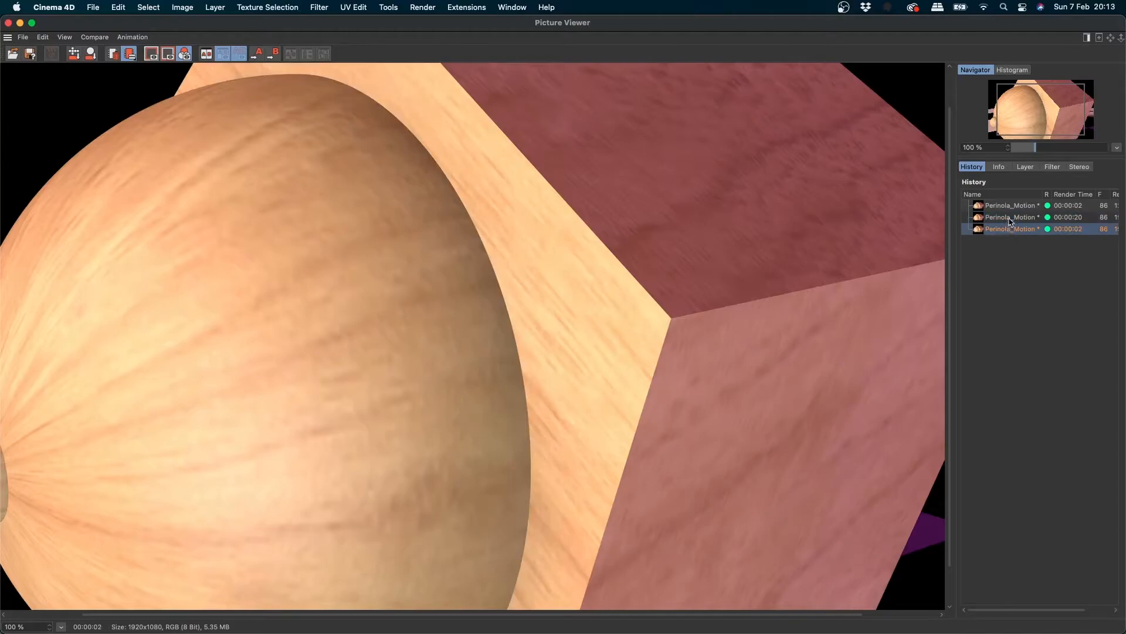
{"action": "left_click", "coordinate": [1009, 217]}
{"action": "left_click", "coordinate": [1004, 230]}
{"action": "left_click", "coordinate": [1003, 218]}
{"action": "left_click", "coordinate": [1001, 230]}
{"action": "left_click", "coordinate": [1006, 218]}
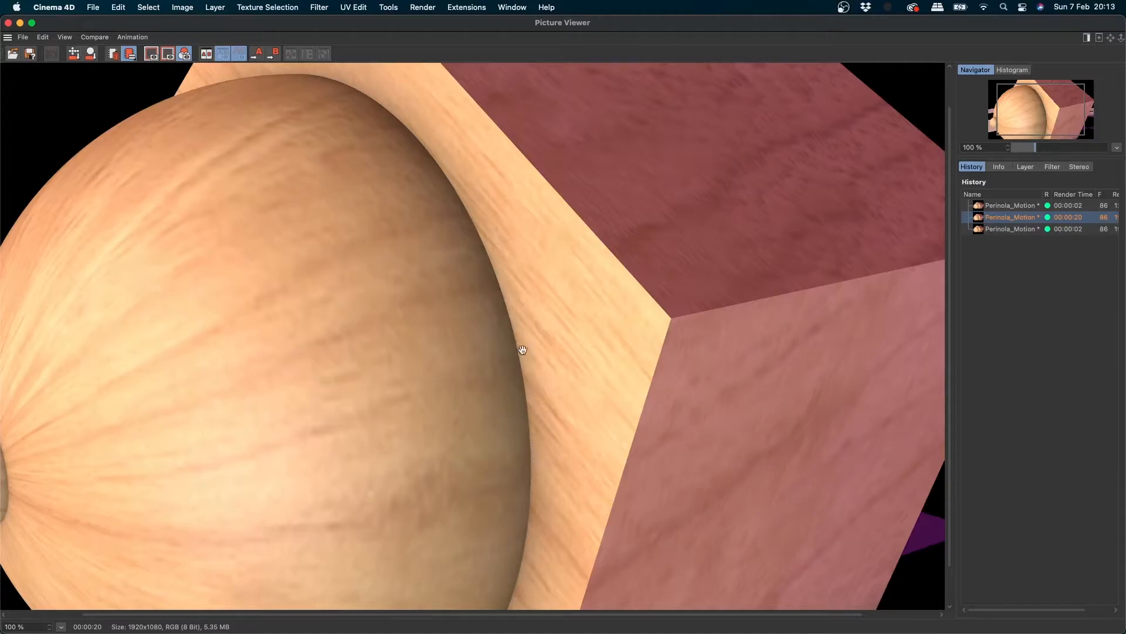
{"action": "left_click", "coordinate": [1019, 230]}
{"action": "left_click", "coordinate": [1021, 219]}
{"action": "left_click", "coordinate": [1021, 230]}
{"action": "left_click", "coordinate": [1022, 219]}
{"action": "left_click", "coordinate": [1021, 229]}
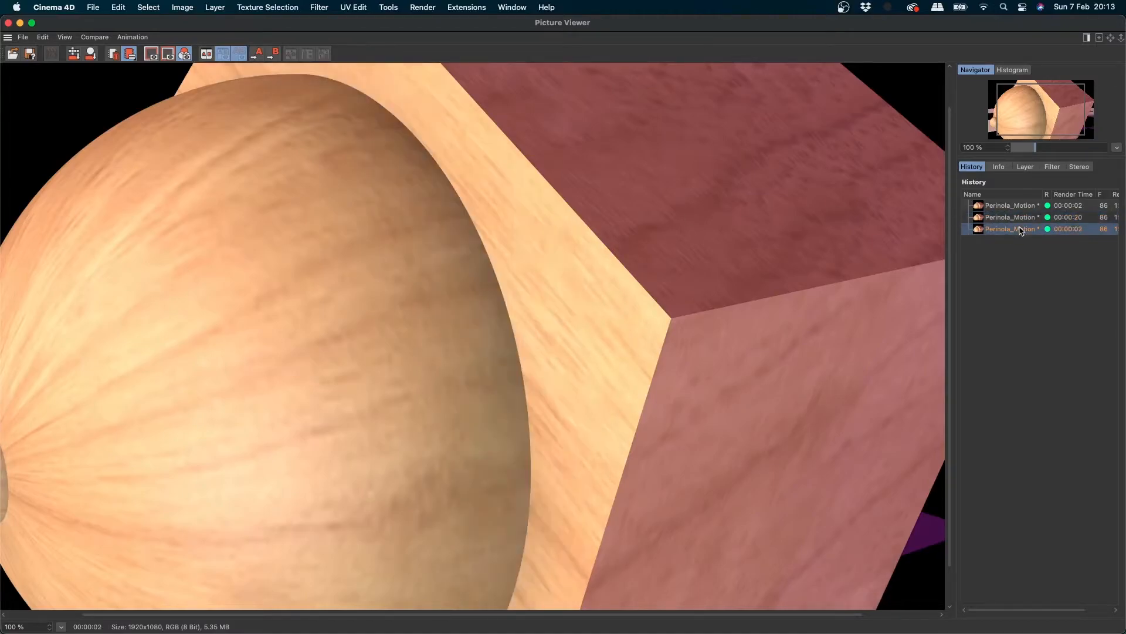
{"action": "left_click", "coordinate": [1021, 219]}
- Compare the two renders around the spinning top's tip, inspect the cube corner, and close the Picture Viewer
{"action": "left_click_drag", "start_coordinate": [331, 378], "coordinate": [418, 334]}
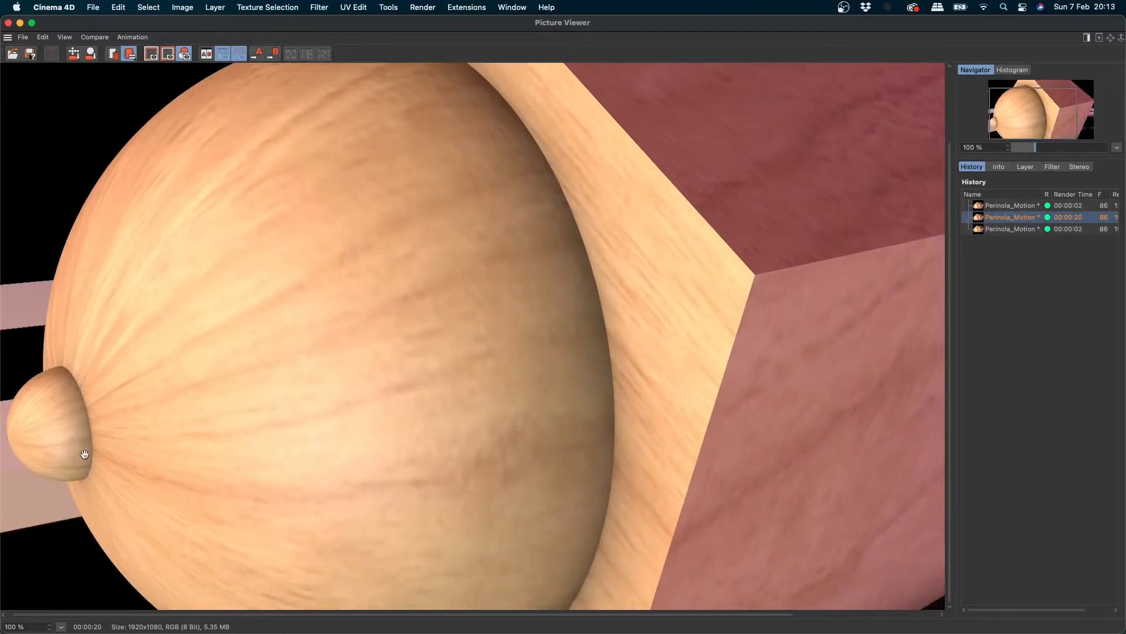
{"action": "left_click", "coordinate": [1016, 230]}
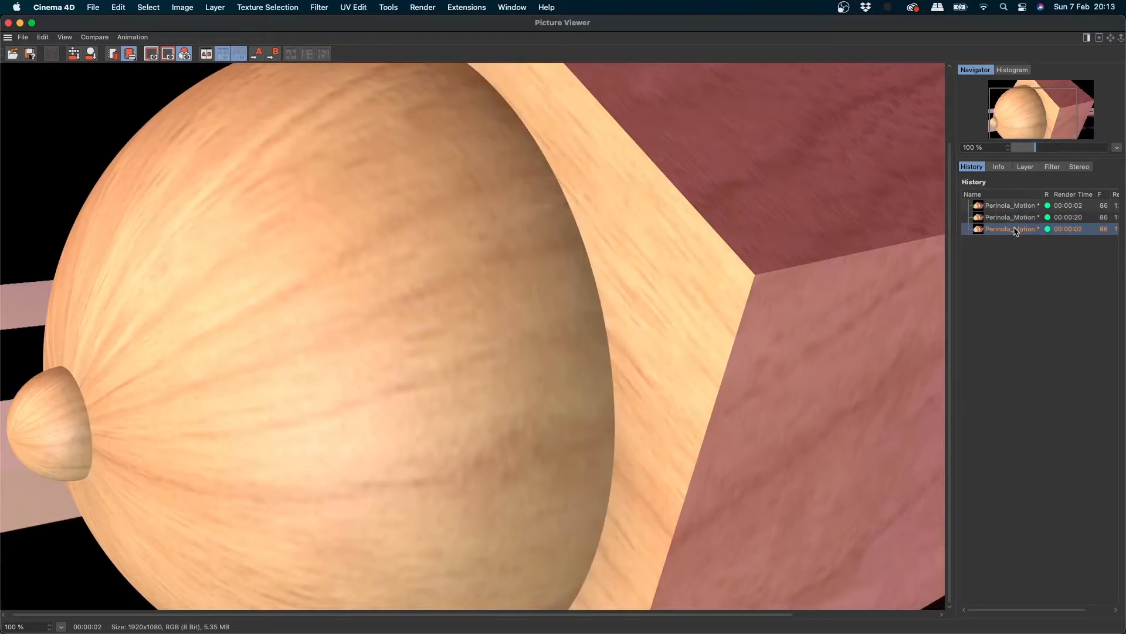
{"action": "left_click", "coordinate": [1016, 217]}
{"action": "left_click", "coordinate": [1016, 229]}
{"action": "left_click", "coordinate": [1016, 218]}
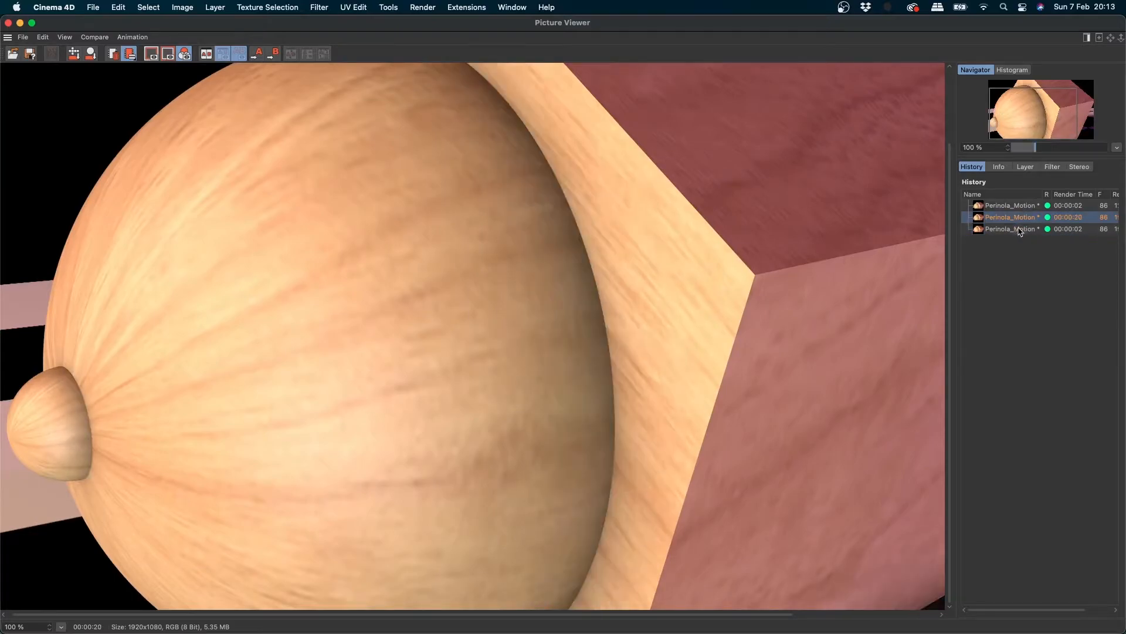
{"action": "left_click", "coordinate": [1016, 230]}
{"action": "left_click", "coordinate": [1016, 217]}
{"action": "left_click_drag", "start_coordinate": [784, 316], "coordinate": [527, 366]}
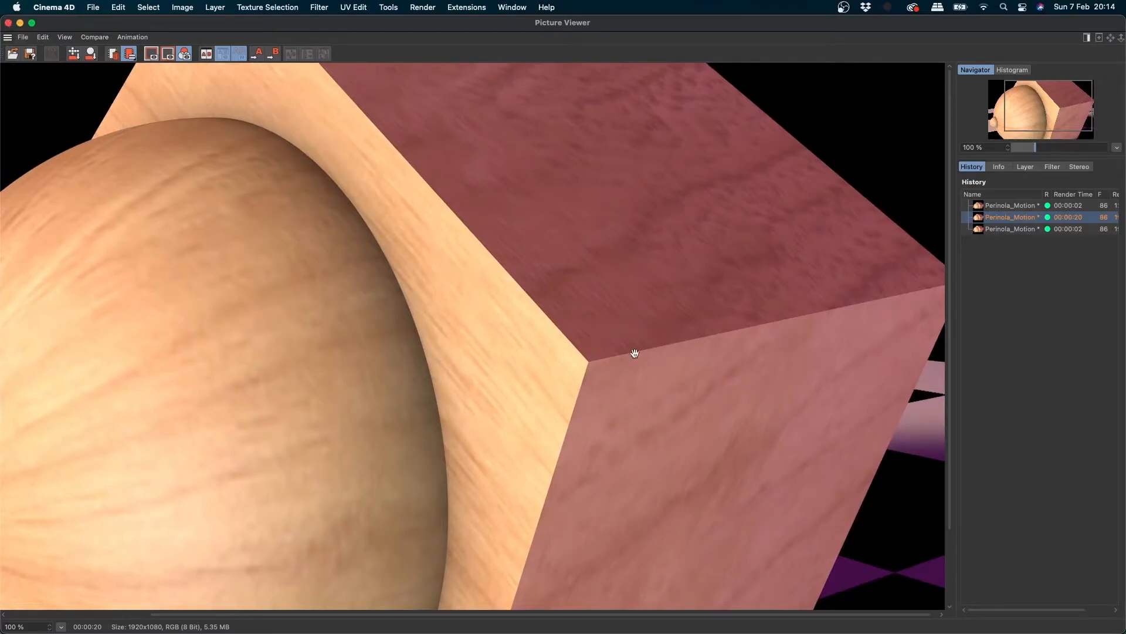
{"action": "left_click", "coordinate": [9, 23]}
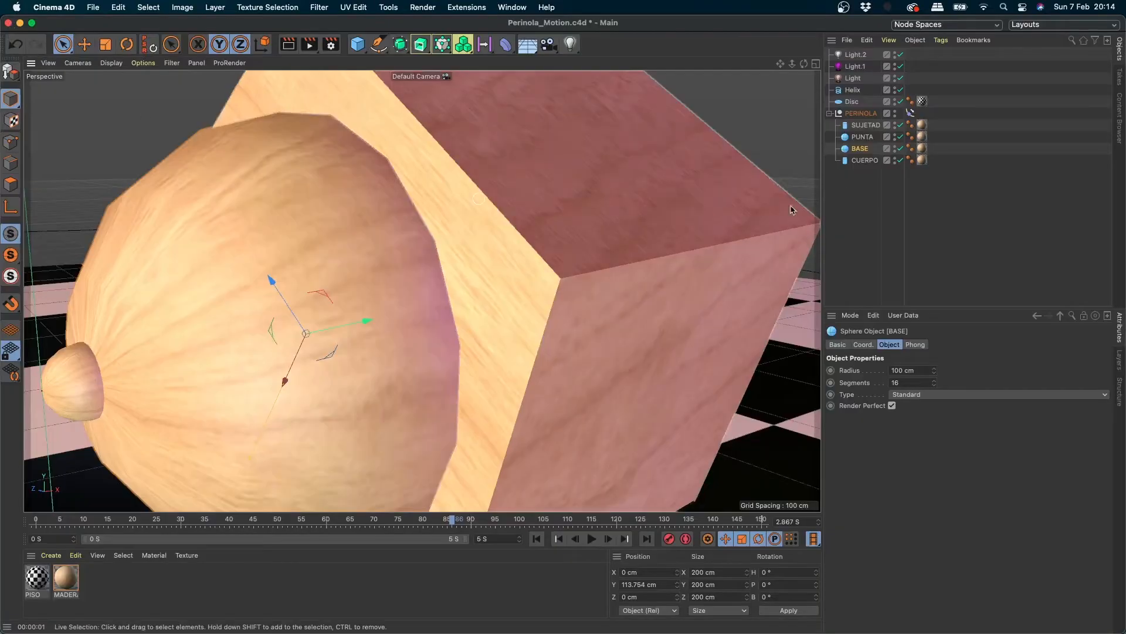
- Enable the caps fillet on the CUERPO cylinder with 3 segments and a 3 cm radius
{"action": "left_click", "coordinate": [865, 125]}
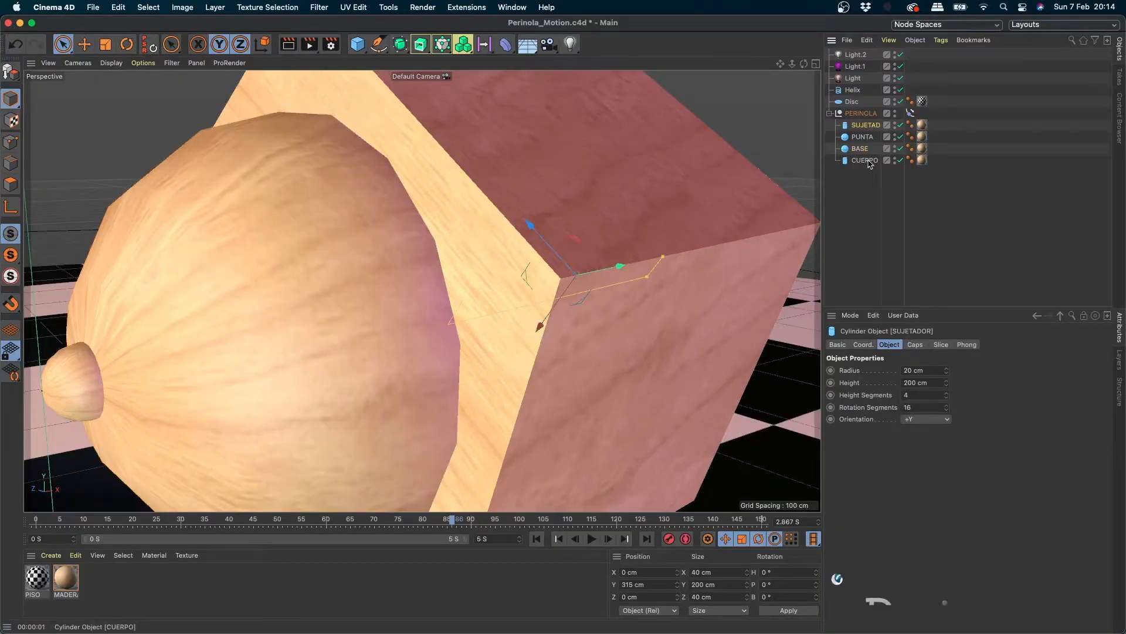
{"action": "left_click", "coordinate": [862, 149]}
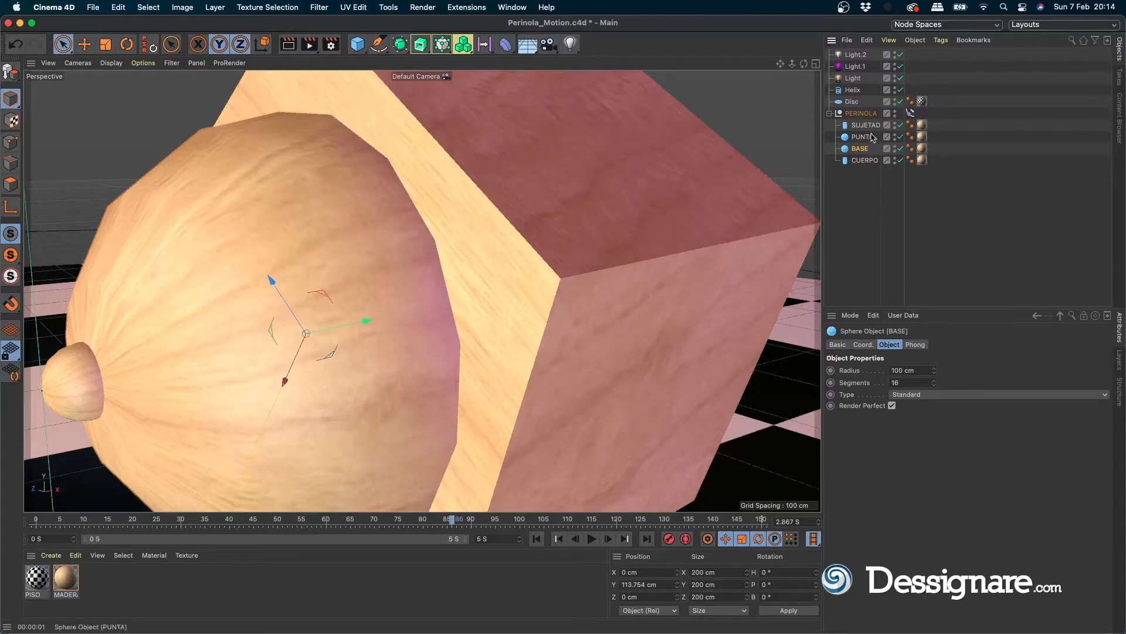
{"action": "left_click", "coordinate": [867, 161]}
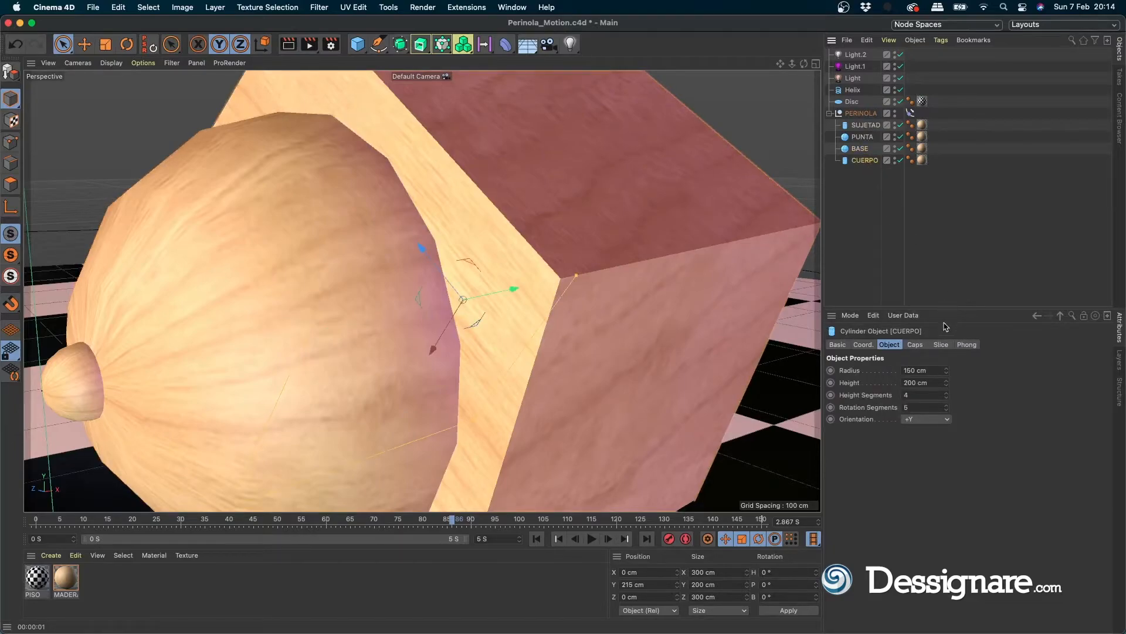
{"action": "left_click", "coordinate": [918, 347]}
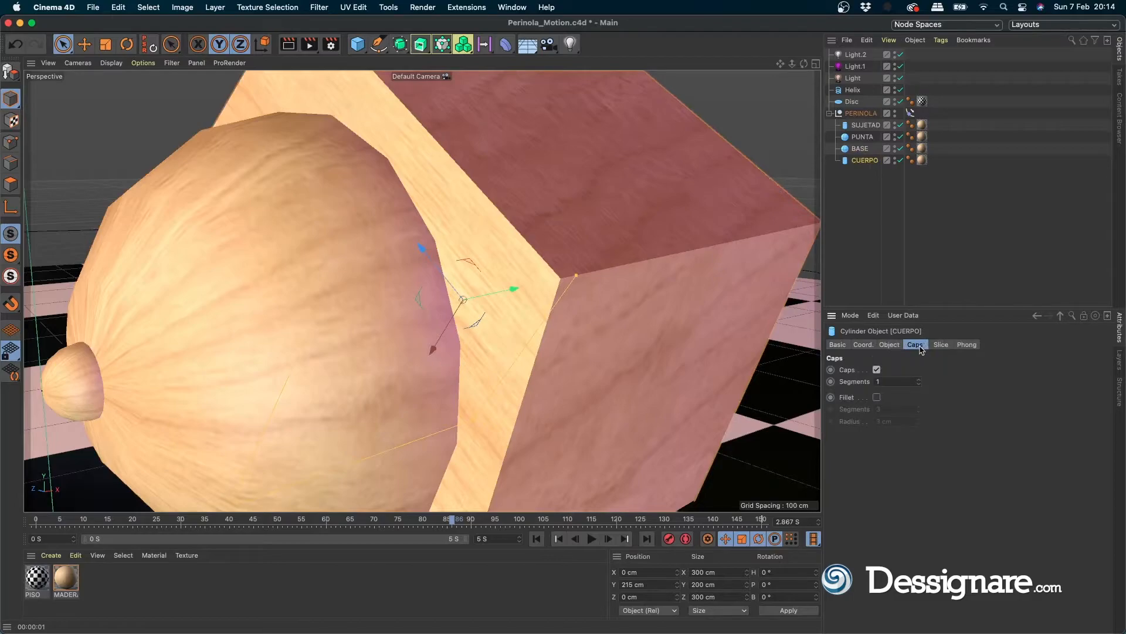
{"action": "left_click", "coordinate": [877, 397]}
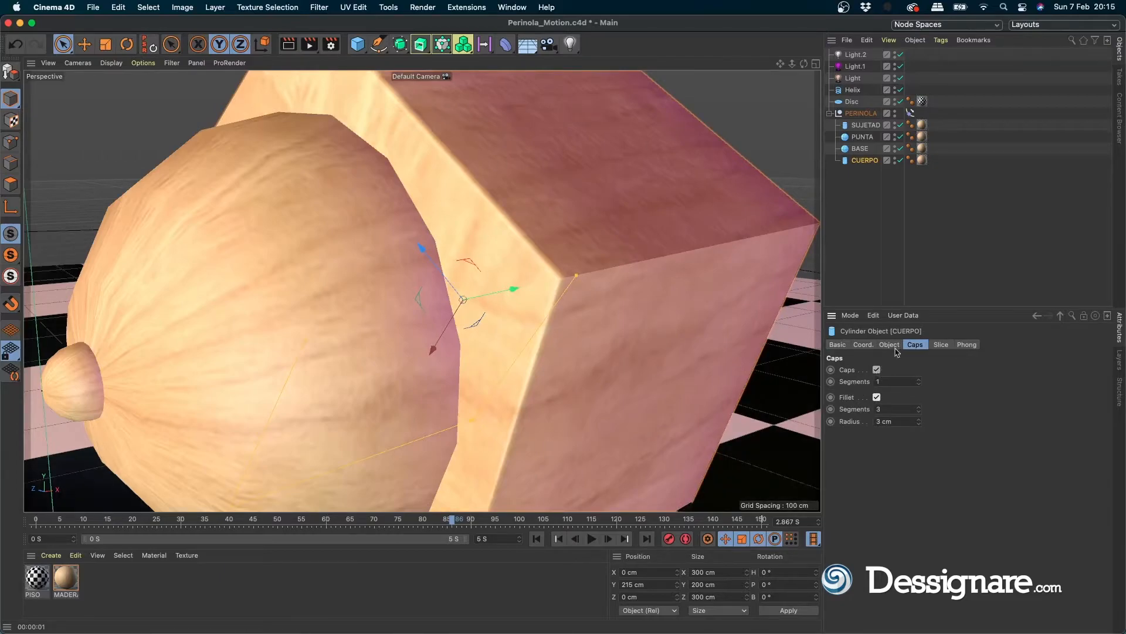
- Search the Content Browser presets for "wood" and look through the results
{"action": "left_click", "coordinate": [1112, 125]}
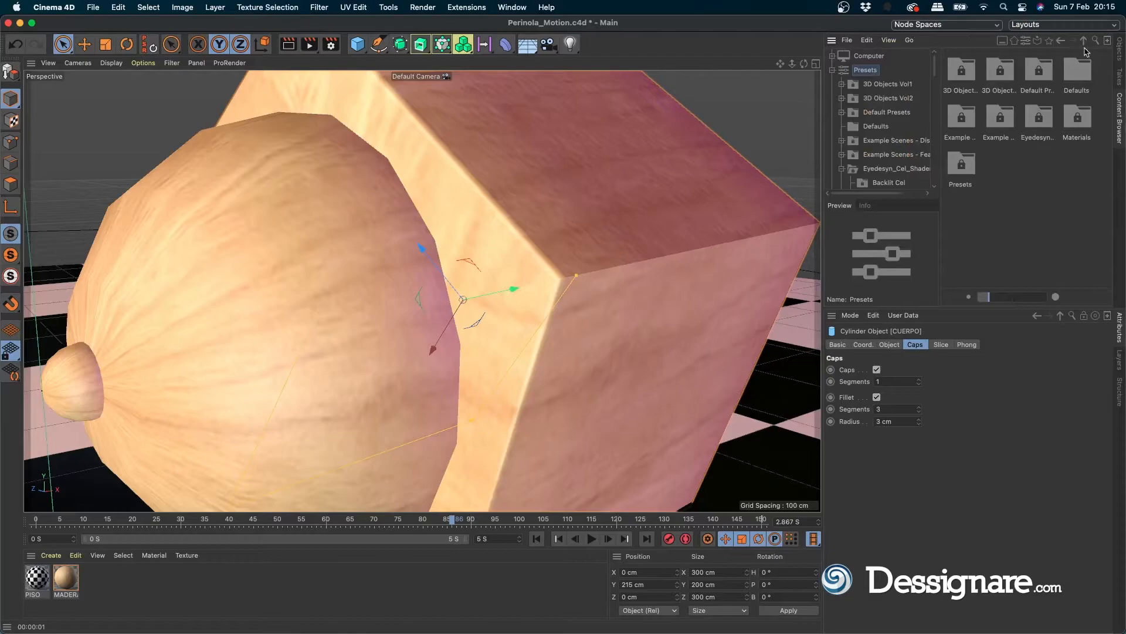
{"action": "left_click", "coordinate": [1096, 40]}
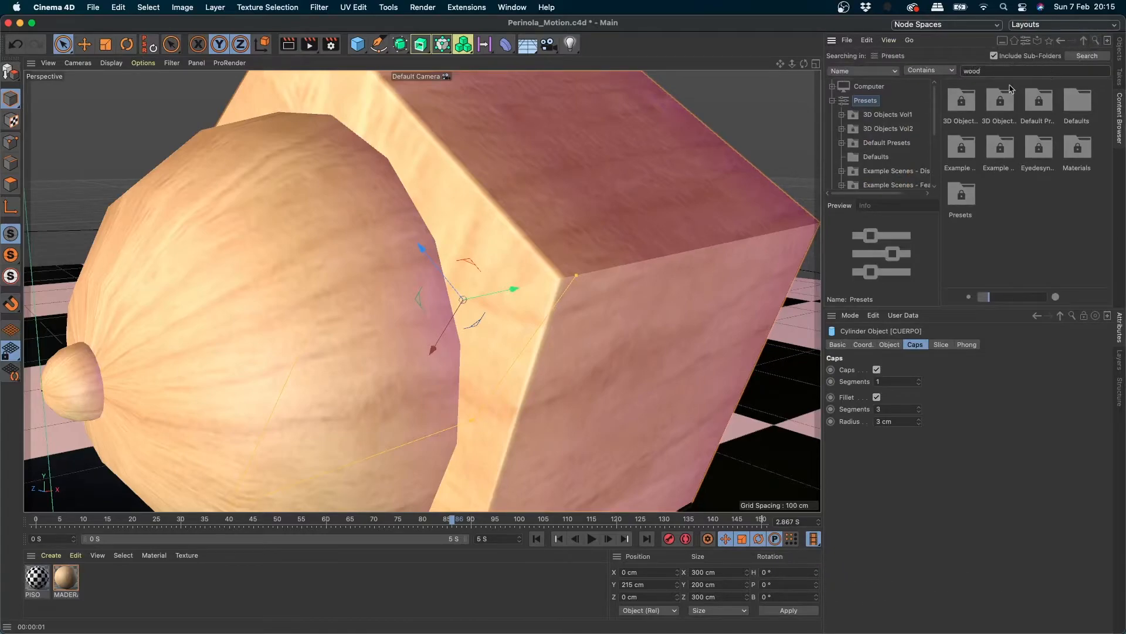
{"action": "left_click", "coordinate": [1118, 53]}
{"action": "left_click", "coordinate": [1120, 114]}
{"action": "left_click", "coordinate": [1011, 73]}
{"action": "key", "text": "Return"}
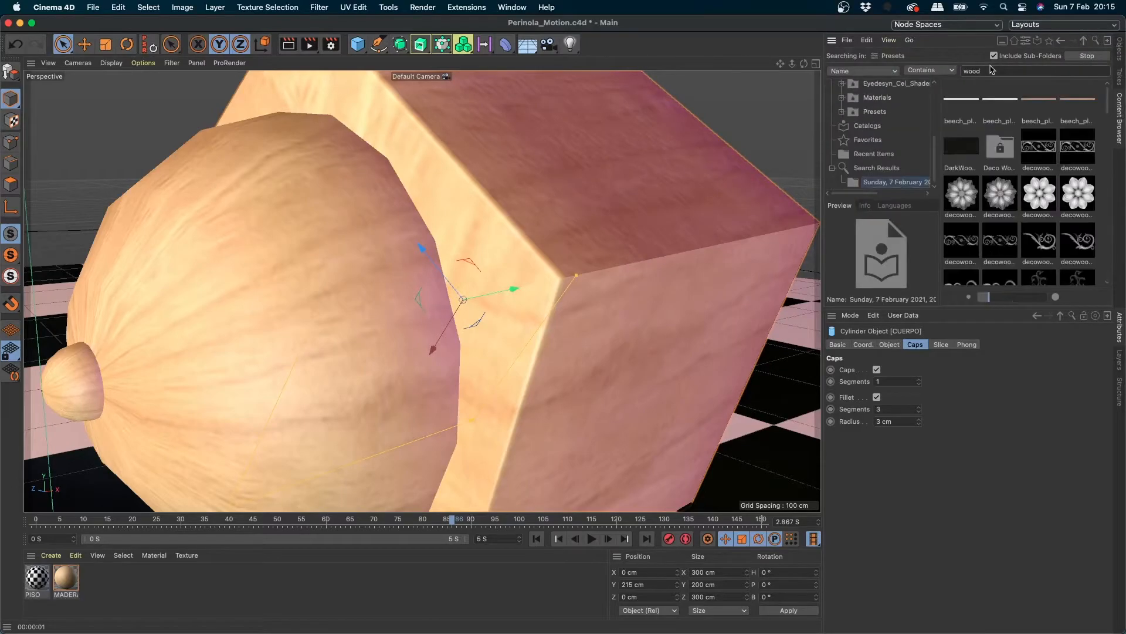
{"action": "left_click_drag", "start_coordinate": [1104, 112], "coordinate": [1102, 231]}
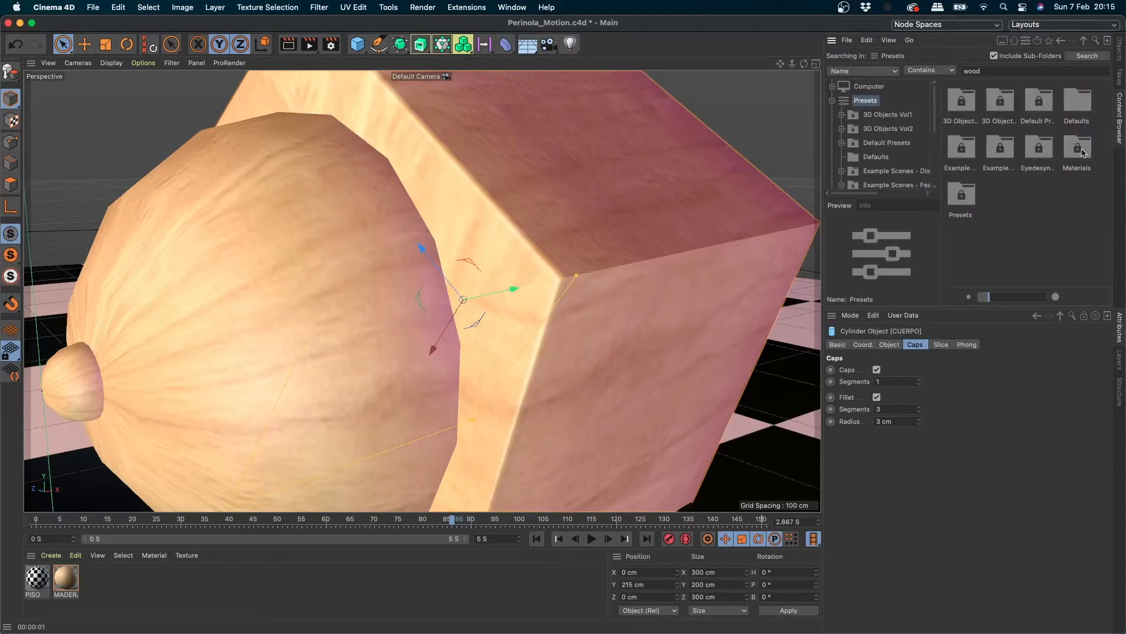
- Add the Ash - Shader material from the Wood folder of the Materials presets to the scene's materials
{"action": "double_click", "coordinate": [1080, 152]}
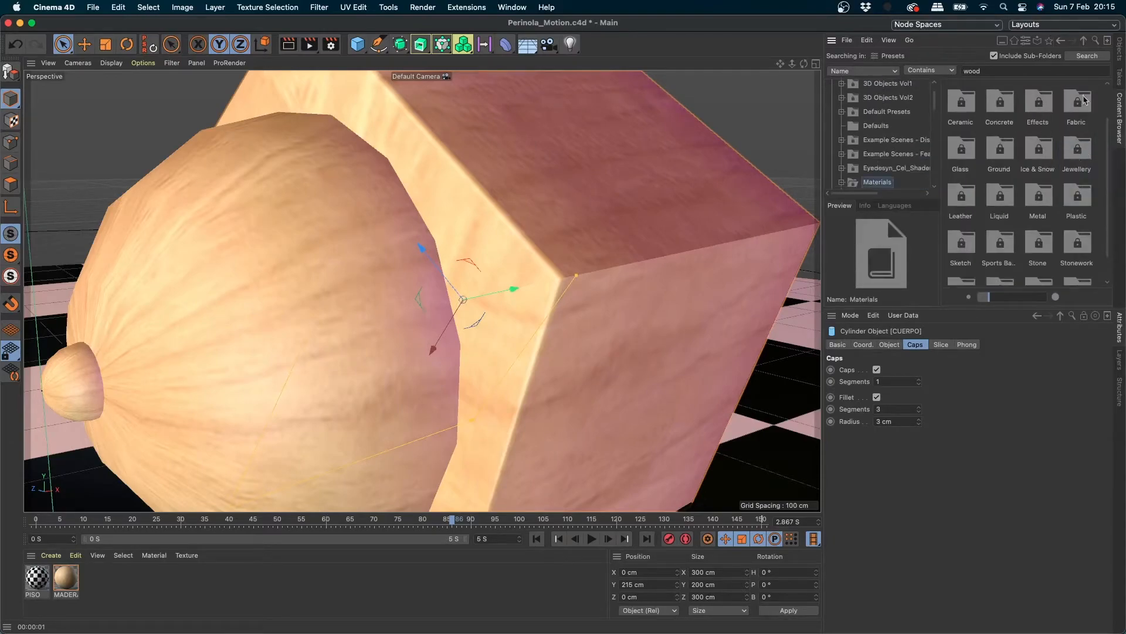
{"action": "scroll", "coordinate": [1105, 152], "scroll_direction": "down", "scroll_amount": 2}
{"action": "double_click", "coordinate": [1076, 252]}
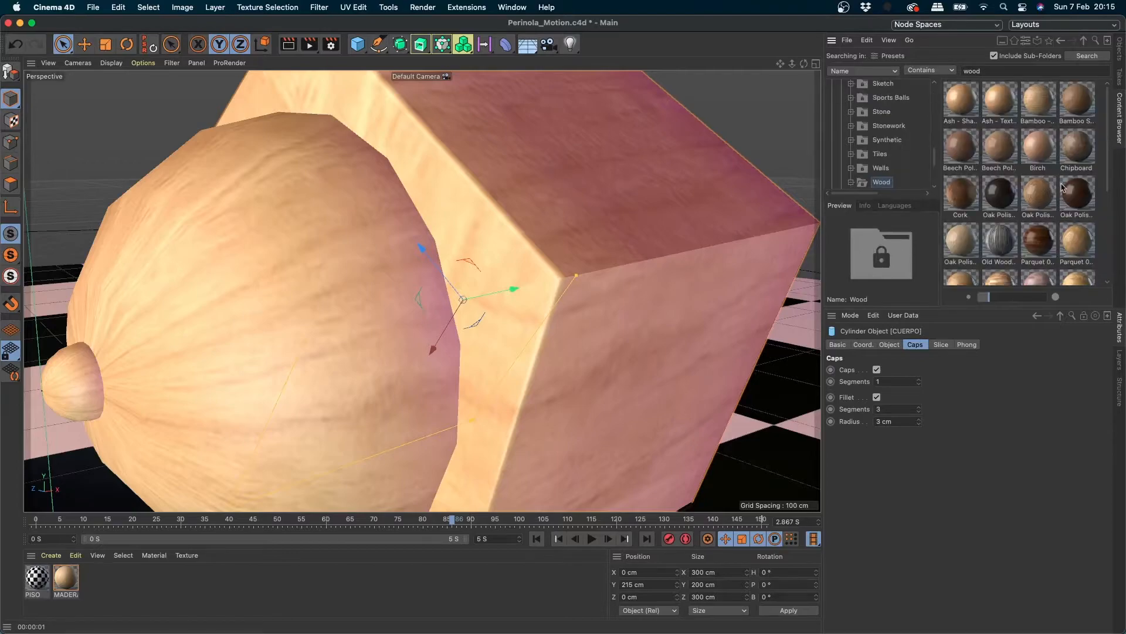
{"action": "left_click_drag", "start_coordinate": [1038, 109], "coordinate": [263, 594]}
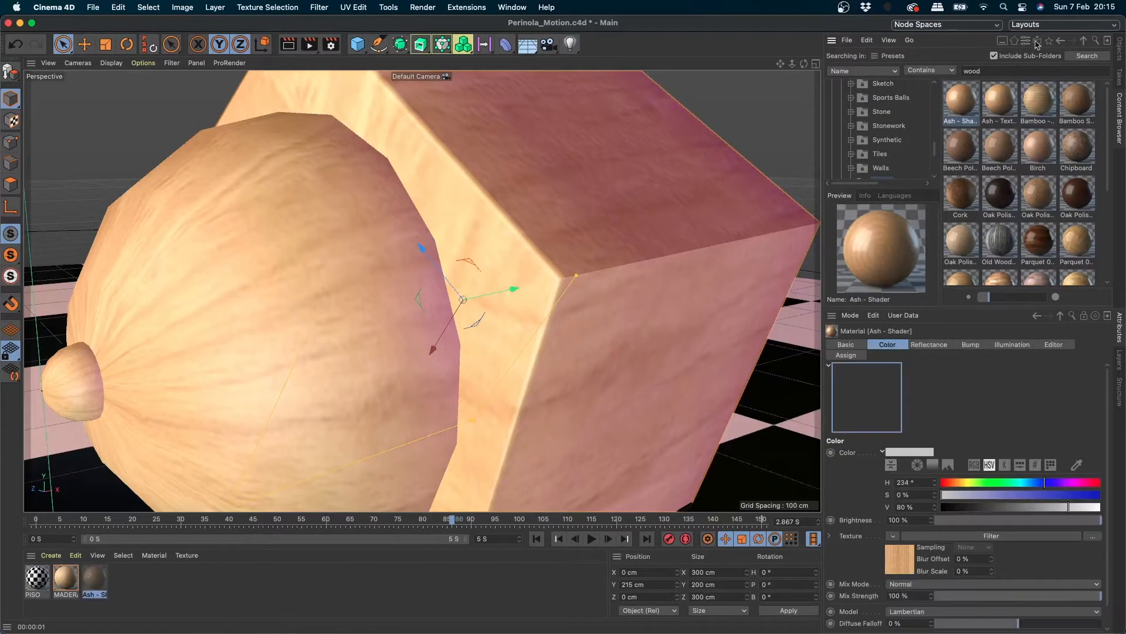
- Assign the Ash - Shader material to the PERINOLA group and delete the MADERA material tags from its four child objects
{"action": "left_click", "coordinate": [1120, 46]}
{"action": "left_click_drag", "start_coordinate": [94, 577], "coordinate": [858, 116]}
{"action": "left_click_drag", "start_coordinate": [947, 183], "coordinate": [916, 118]}
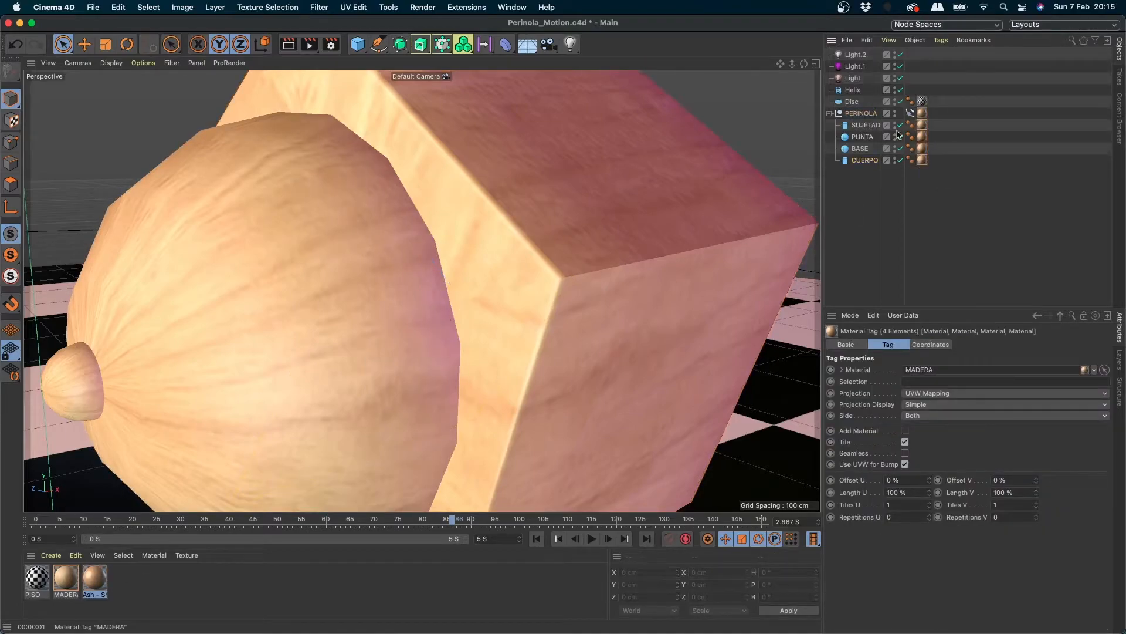
{"action": "key", "text": "Delete"}
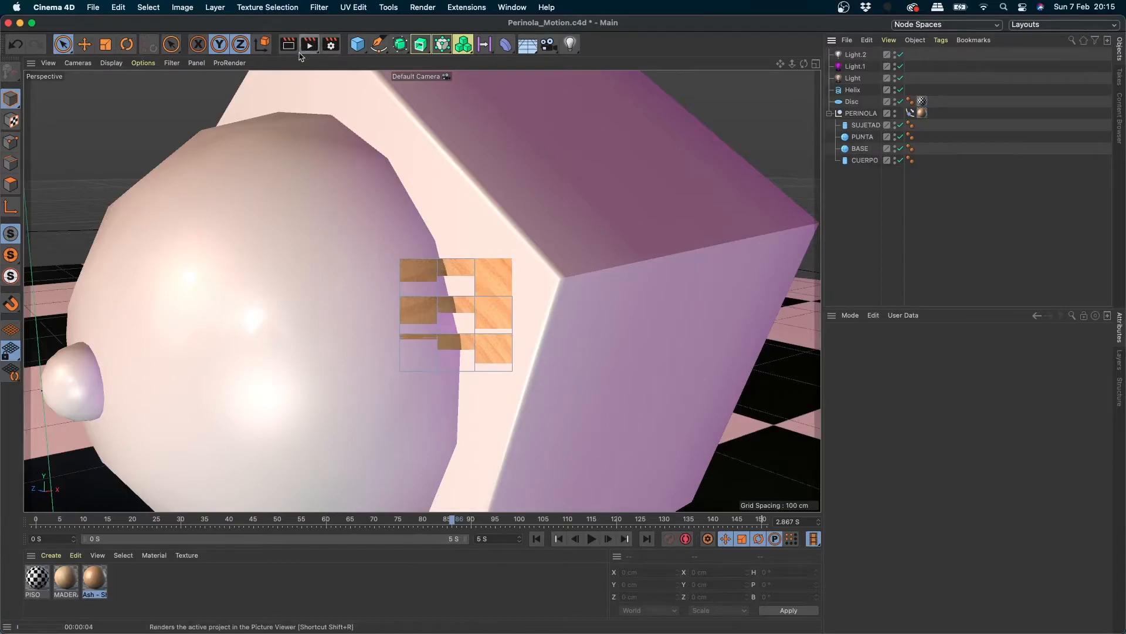
- Render the current frame with the new wood material in the Picture Viewer and set the preview zoom to 40%
{"action": "left_click", "coordinate": [309, 44]}
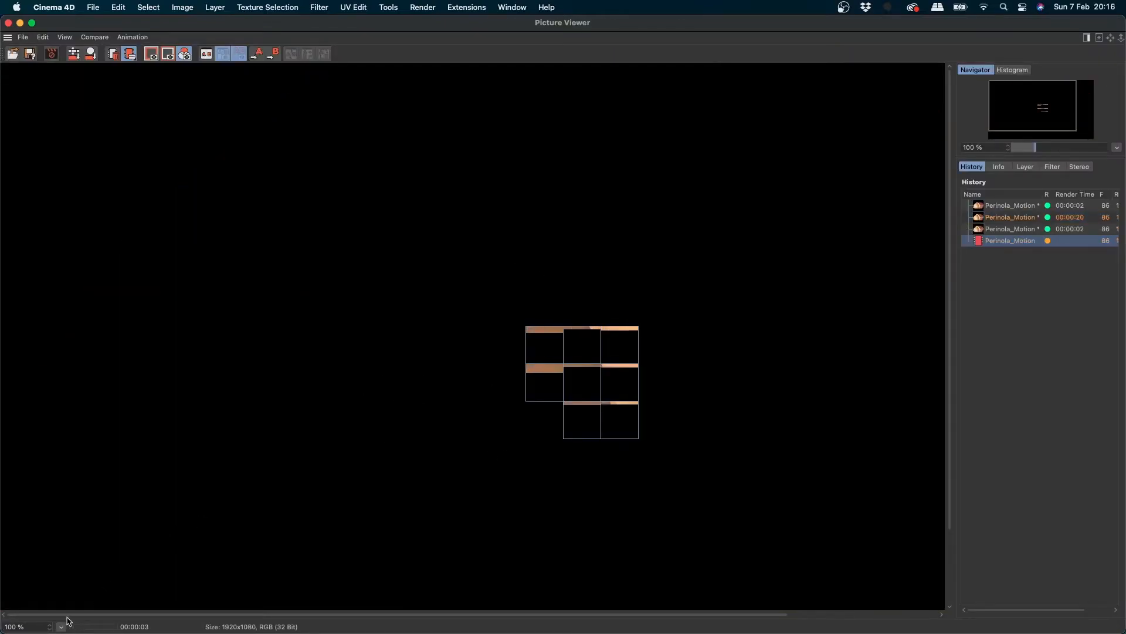
{"action": "left_click_drag", "start_coordinate": [50, 627], "coordinate": [46, 633]}
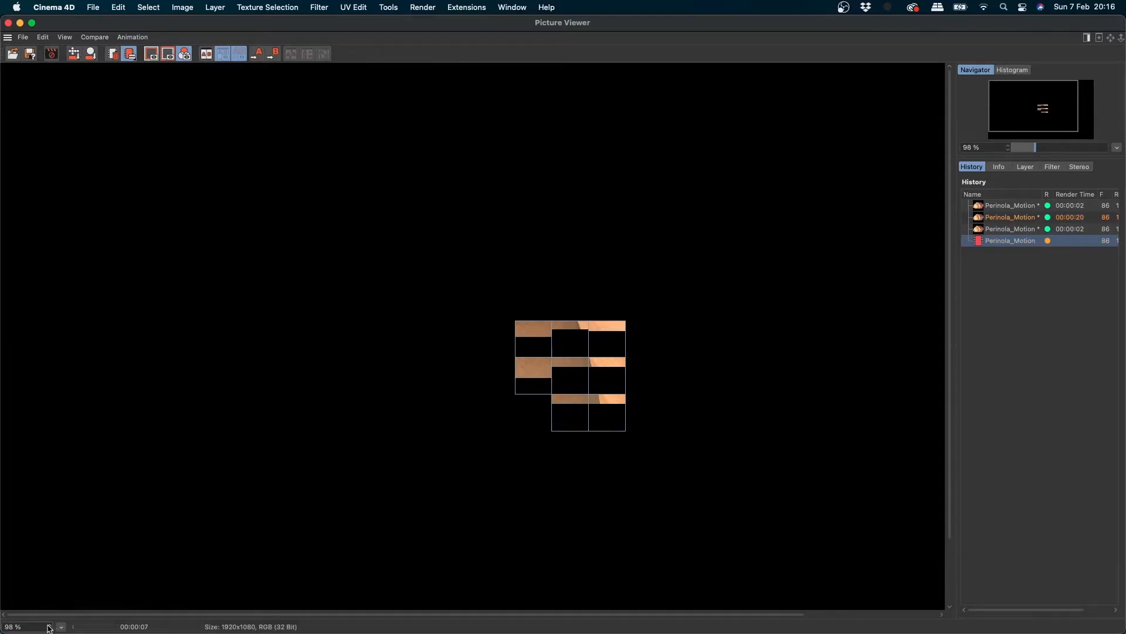
{"action": "left_click_drag", "start_coordinate": [49, 627], "coordinate": [46, 632]}
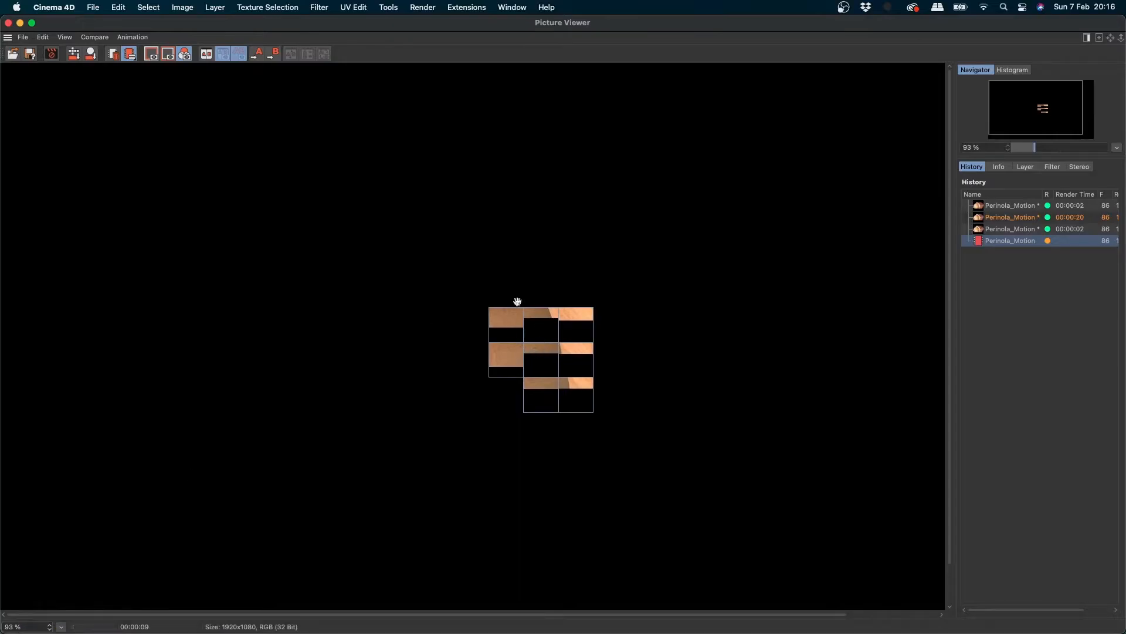
{"action": "left_click_drag", "start_coordinate": [561, 361], "coordinate": [435, 224]}
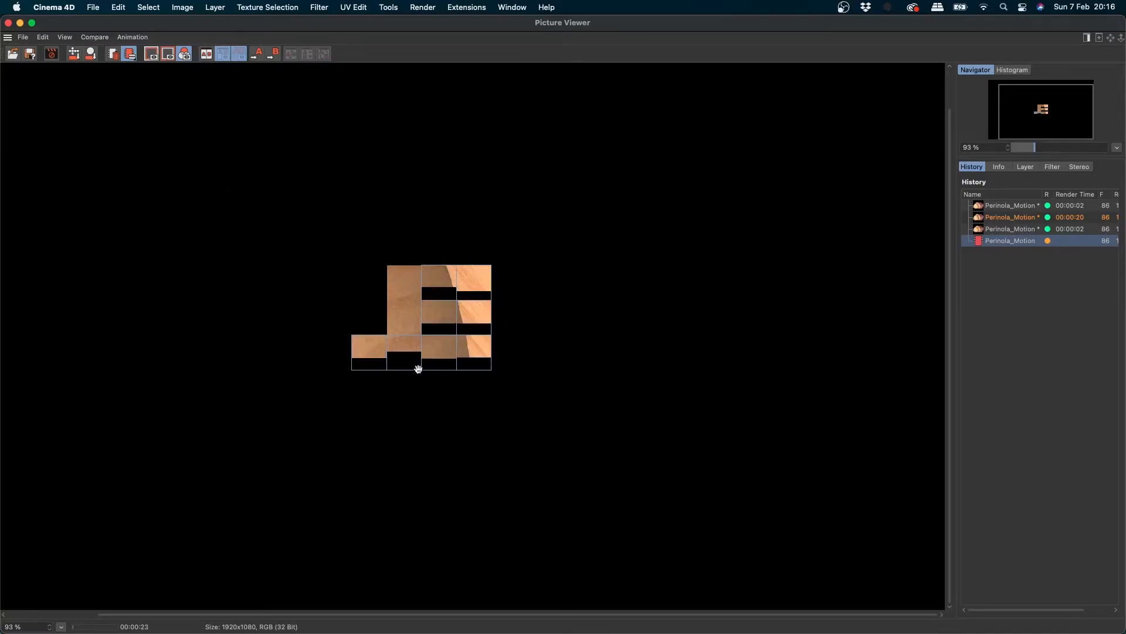
{"action": "left_click", "coordinate": [50, 626]}
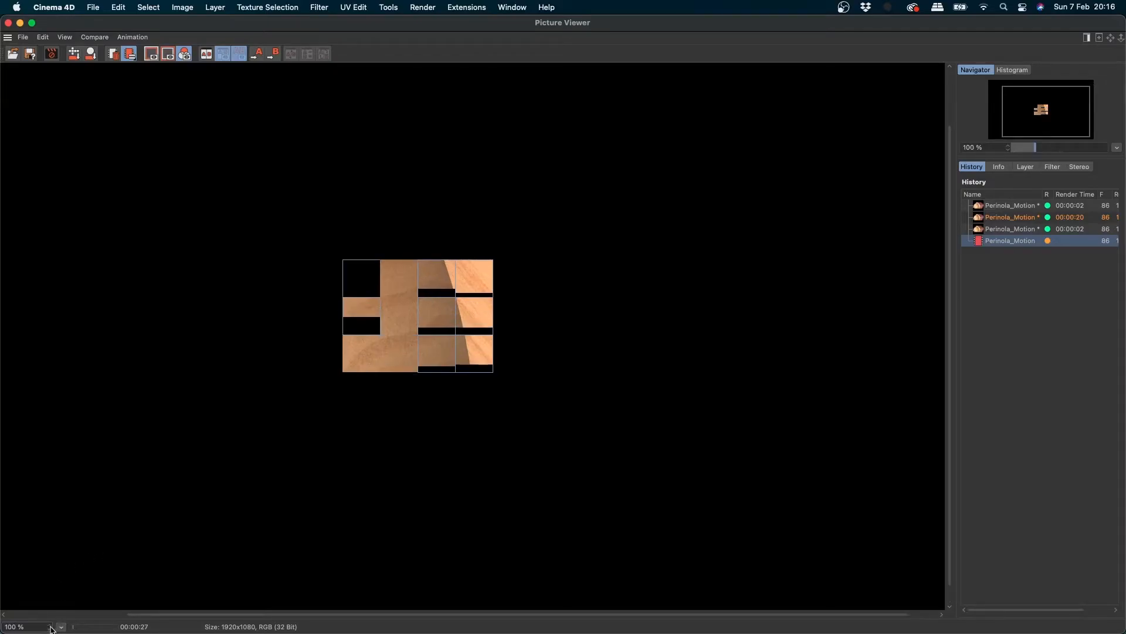
{"action": "left_click", "coordinate": [50, 624]}
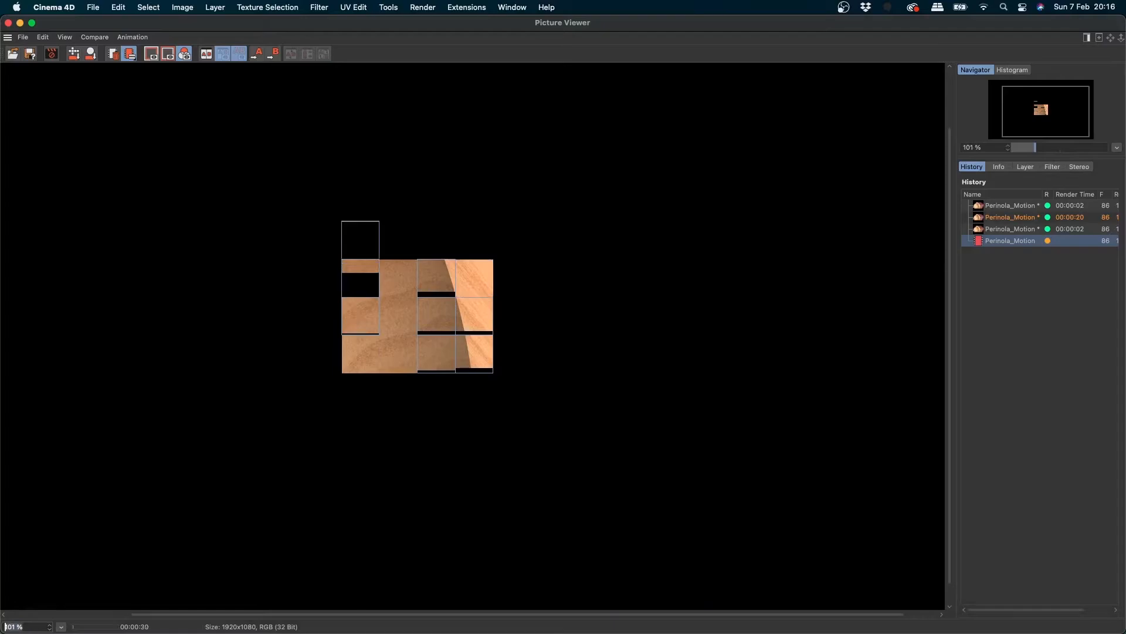
{"action": "type", "text": "40"}
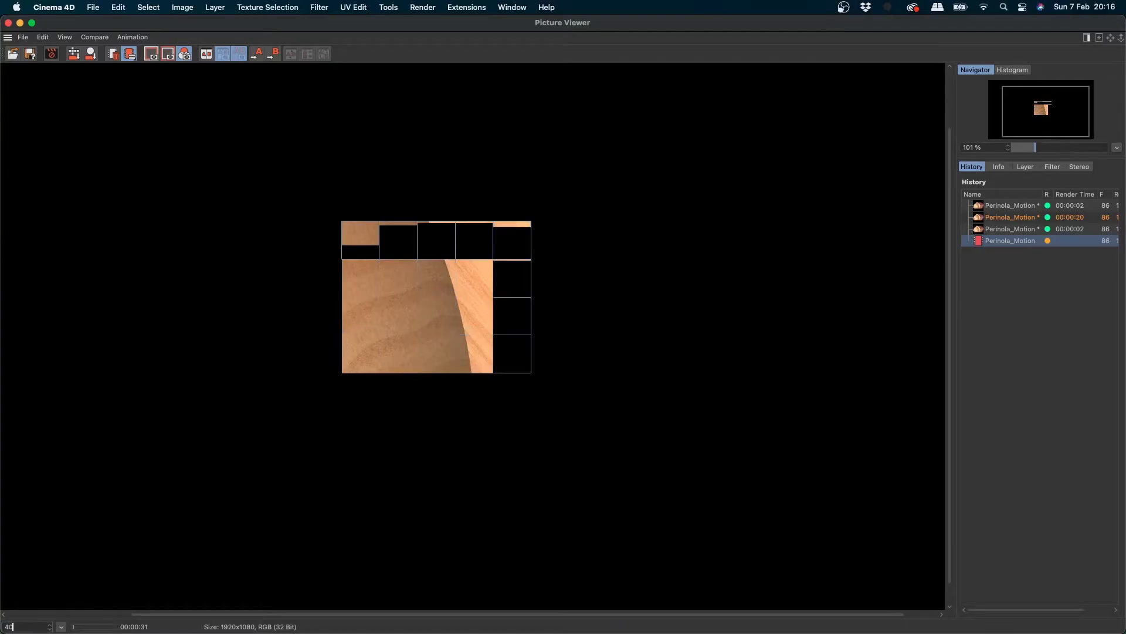
{"action": "key", "text": "Return"}
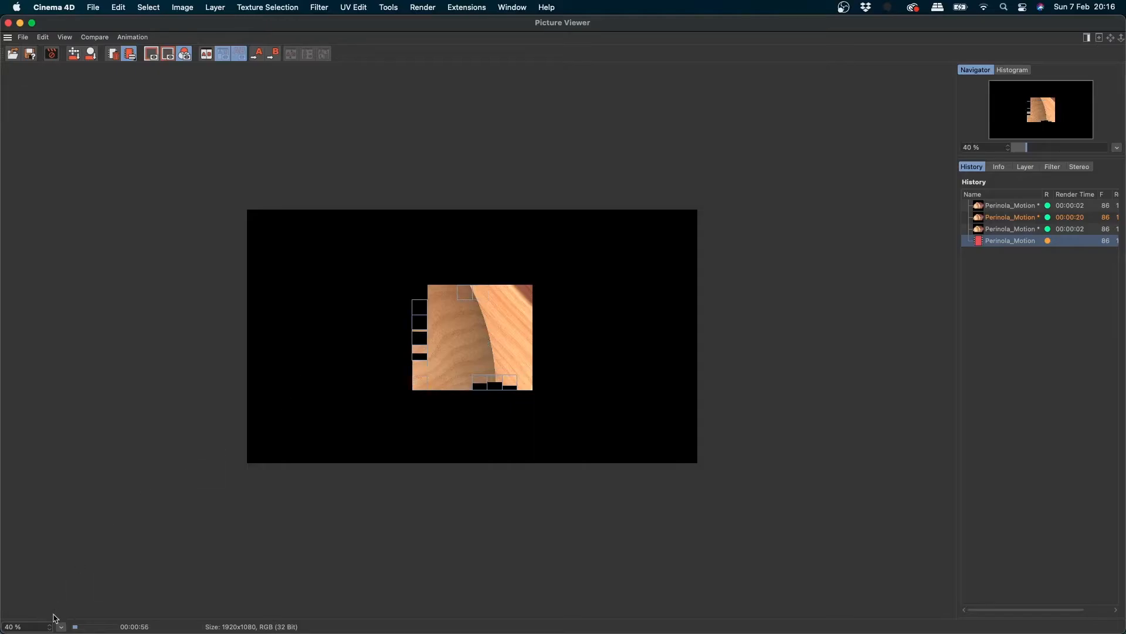
- Enlarge the render in progress to inspect the wood grain and filleted edges, and return to the scene
{"action": "left_click_drag", "start_coordinate": [50, 627], "coordinate": [49, 591]}
{"action": "right_click_drag", "start_coordinate": [461, 315], "coordinate": [465, 315], "text": "alt"}
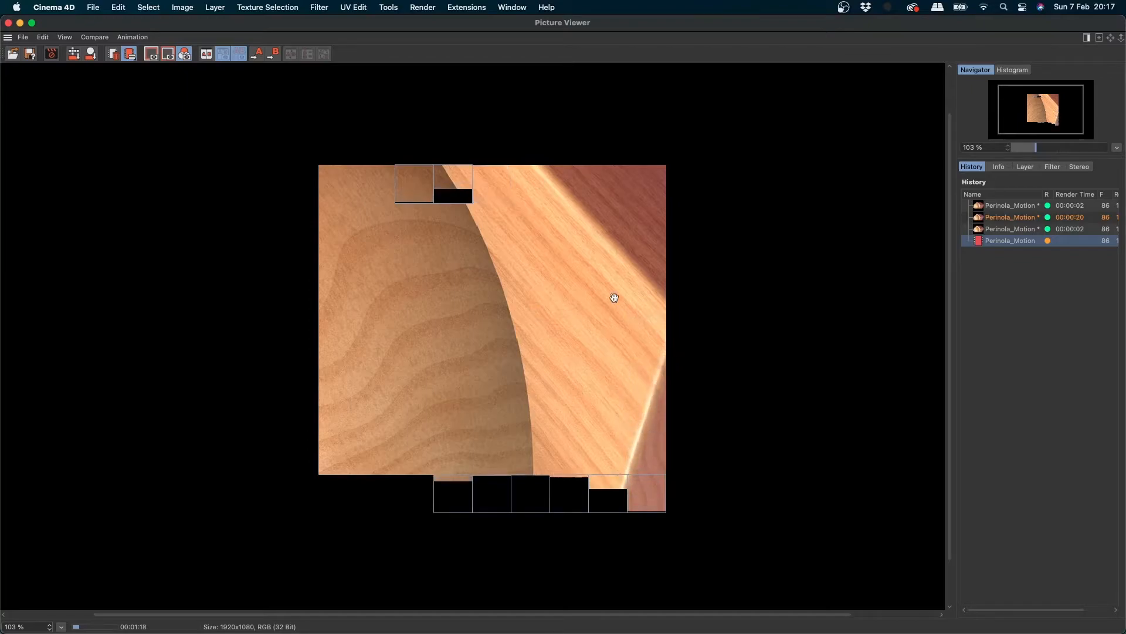
{"action": "left_click", "coordinate": [20, 23]}
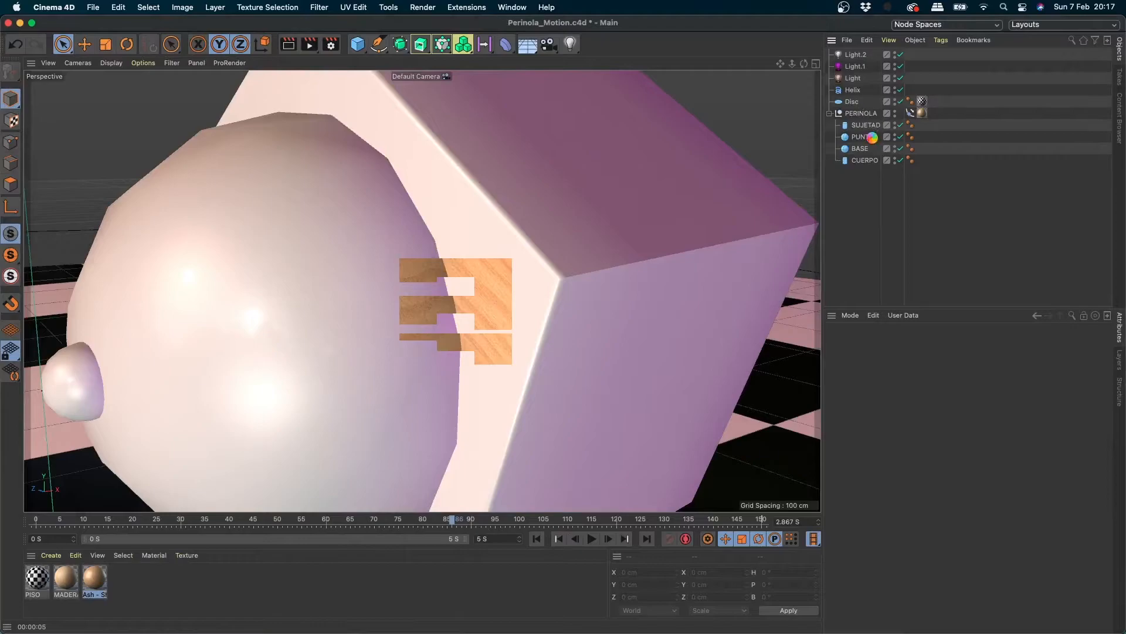
- Open the Ash - Shader material for editing and review its Bump and Reflectance channel settings
{"action": "left_click", "coordinate": [867, 161]}
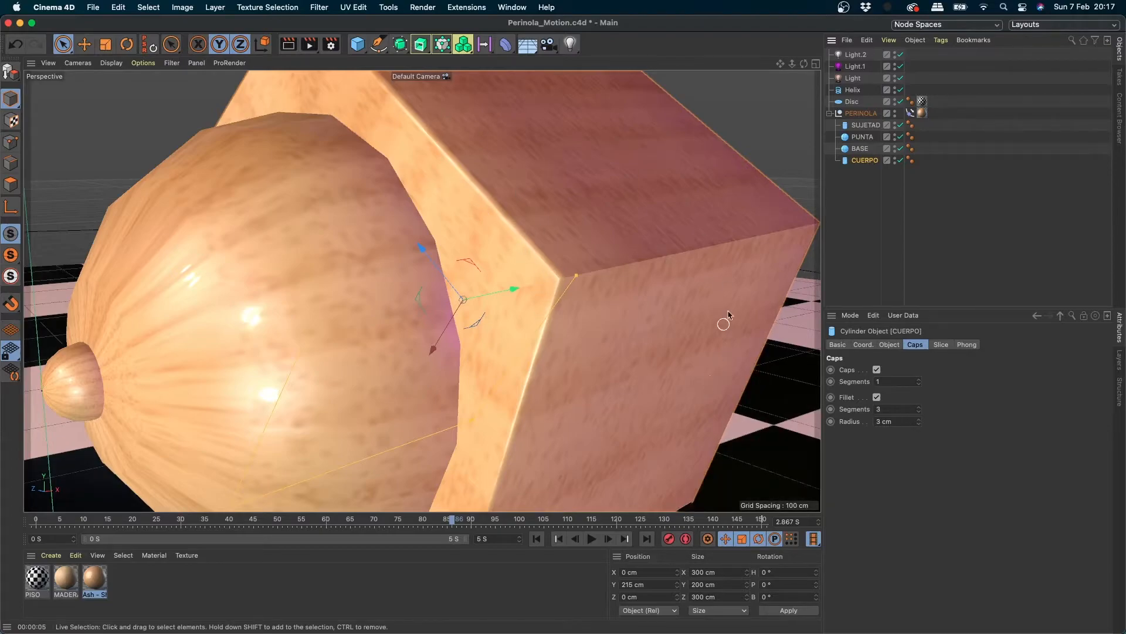
{"action": "double_click", "coordinate": [95, 577]}
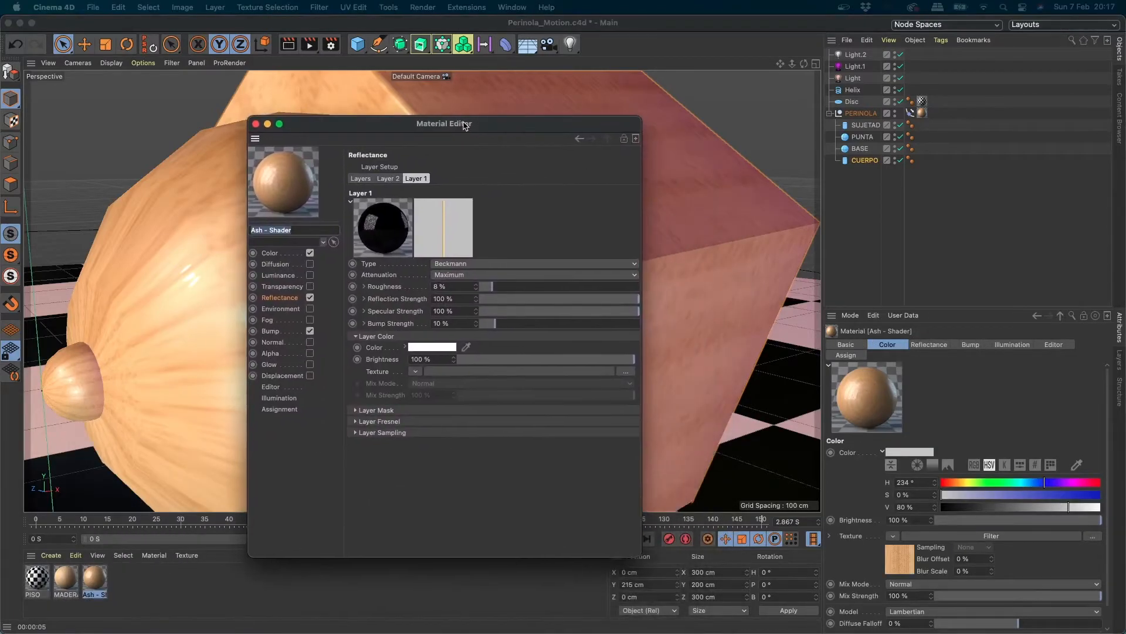
{"action": "left_click", "coordinate": [284, 331]}
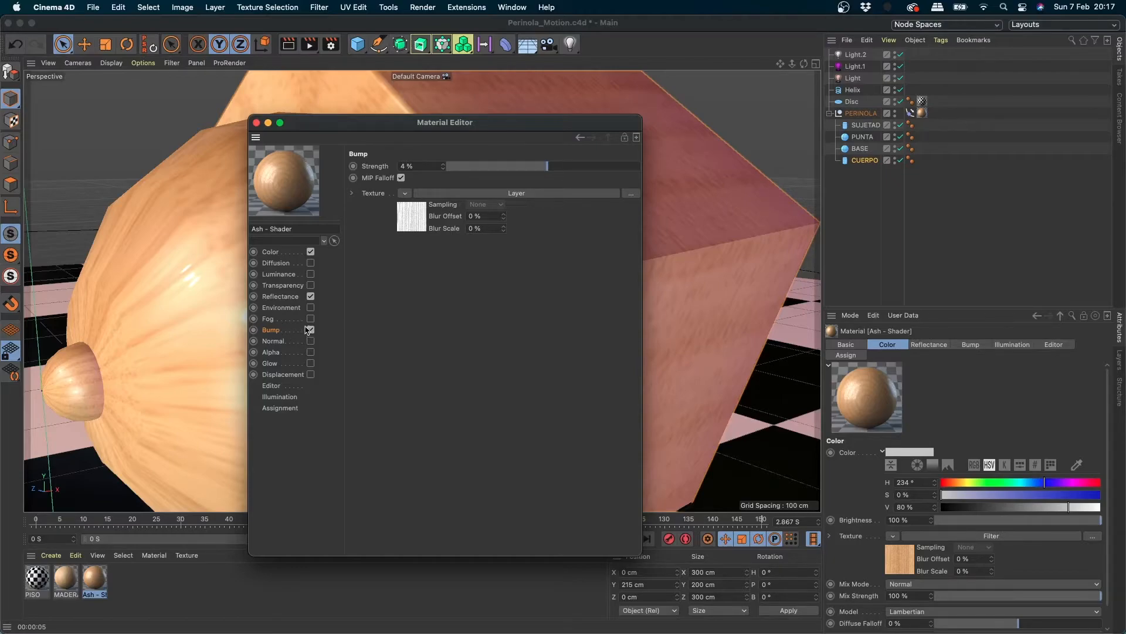
{"action": "left_click", "coordinate": [293, 297]}
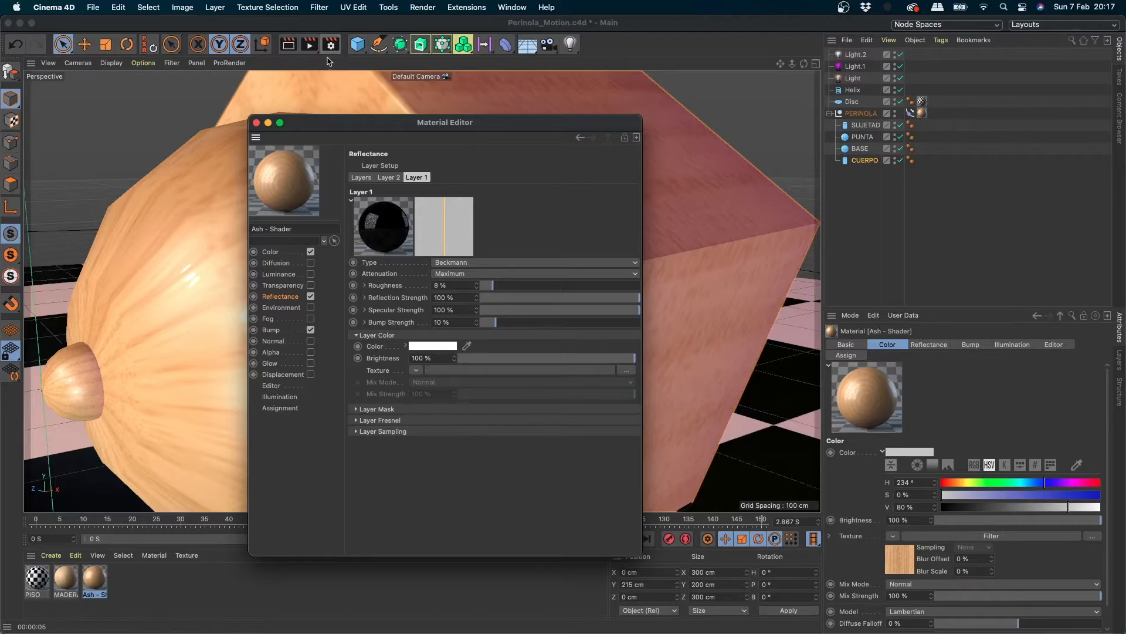
- Bring up the Picture Viewer and compare the three earlier close-up renders in its history
{"action": "left_click", "coordinate": [512, 7]}
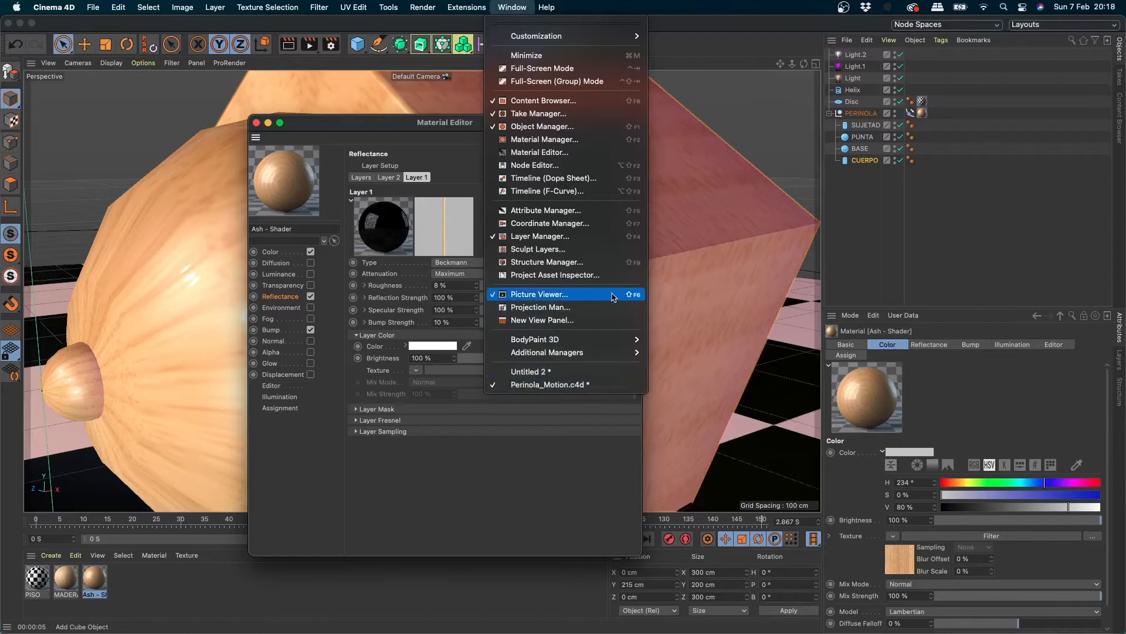
{"action": "left_click", "coordinate": [585, 295]}
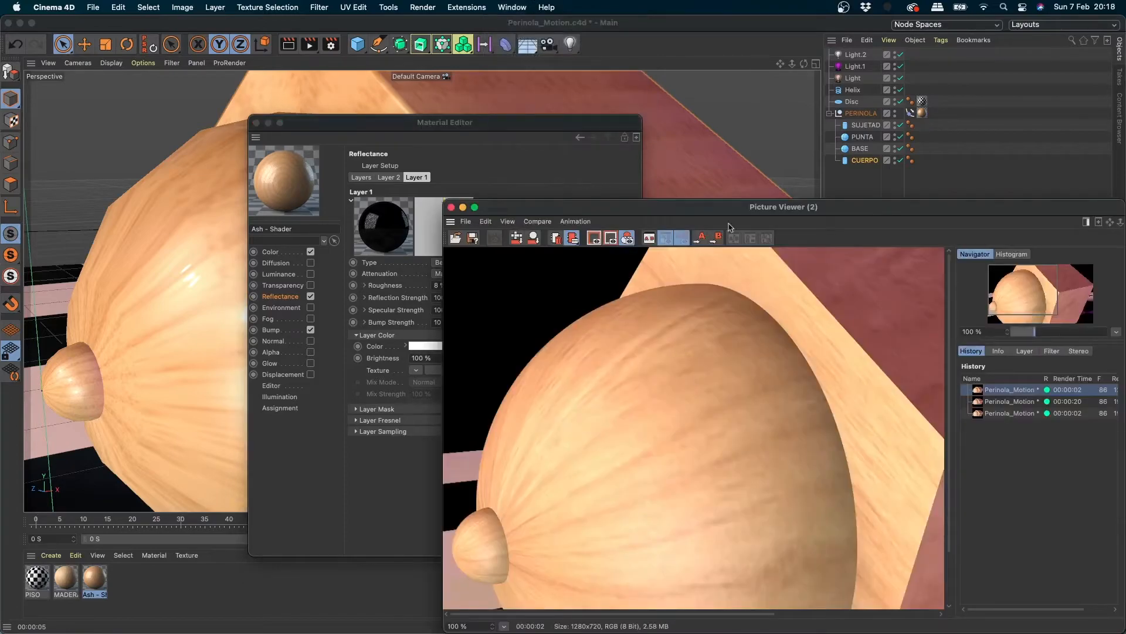
{"action": "left_click_drag", "start_coordinate": [730, 227], "coordinate": [482, 78]}
{"action": "left_click", "coordinate": [243, 480]}
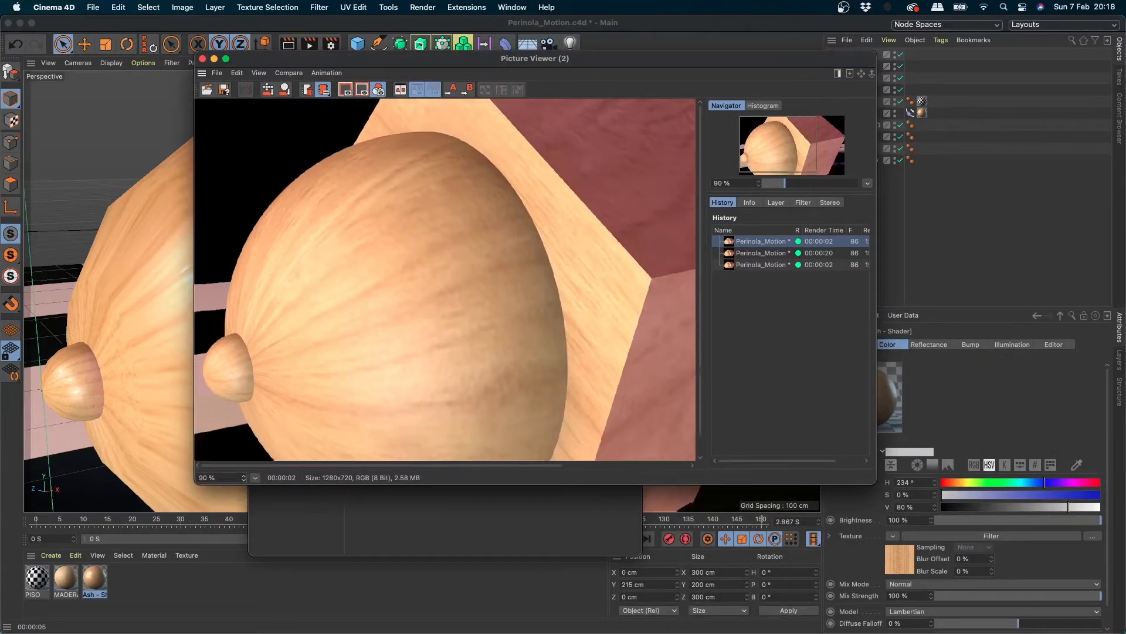
{"action": "left_click", "coordinate": [757, 253]}
{"action": "left_click", "coordinate": [756, 265]}
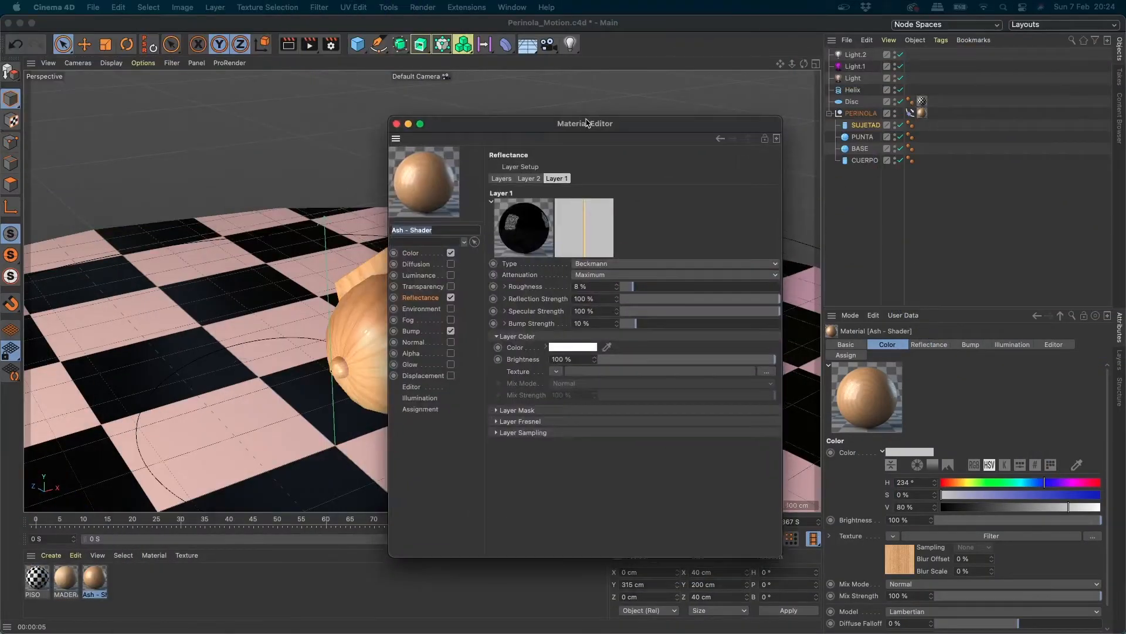
- Turn off the Bump channel of the Ash - Shader material and close the Material Editor
{"action": "left_click_drag", "start_coordinate": [588, 121], "coordinate": [583, 124]}
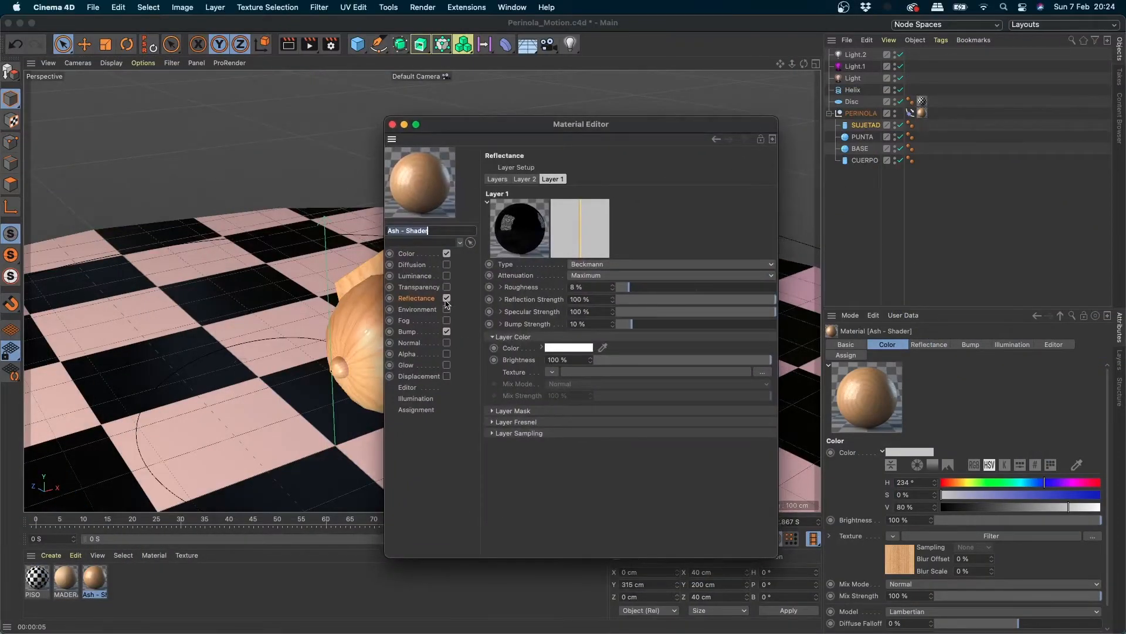
{"action": "left_click", "coordinate": [446, 332]}
{"action": "left_click", "coordinate": [392, 125]}
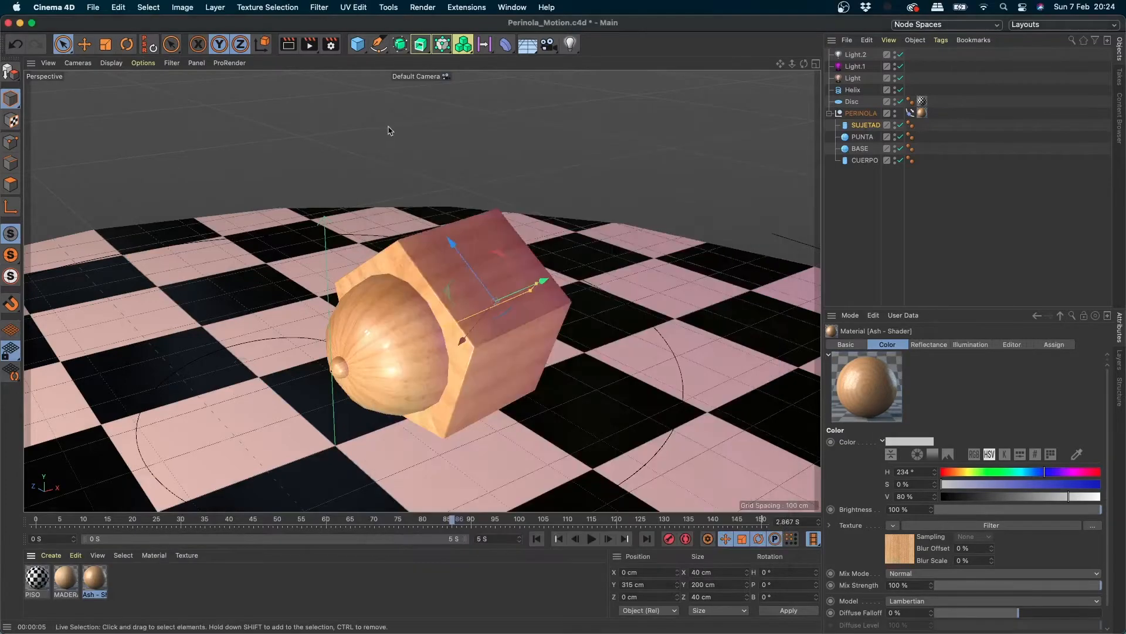
- Render the wider view of the top in the Picture Viewer without bump and set the preview zoom to 40%
{"action": "left_click", "coordinate": [310, 45]}
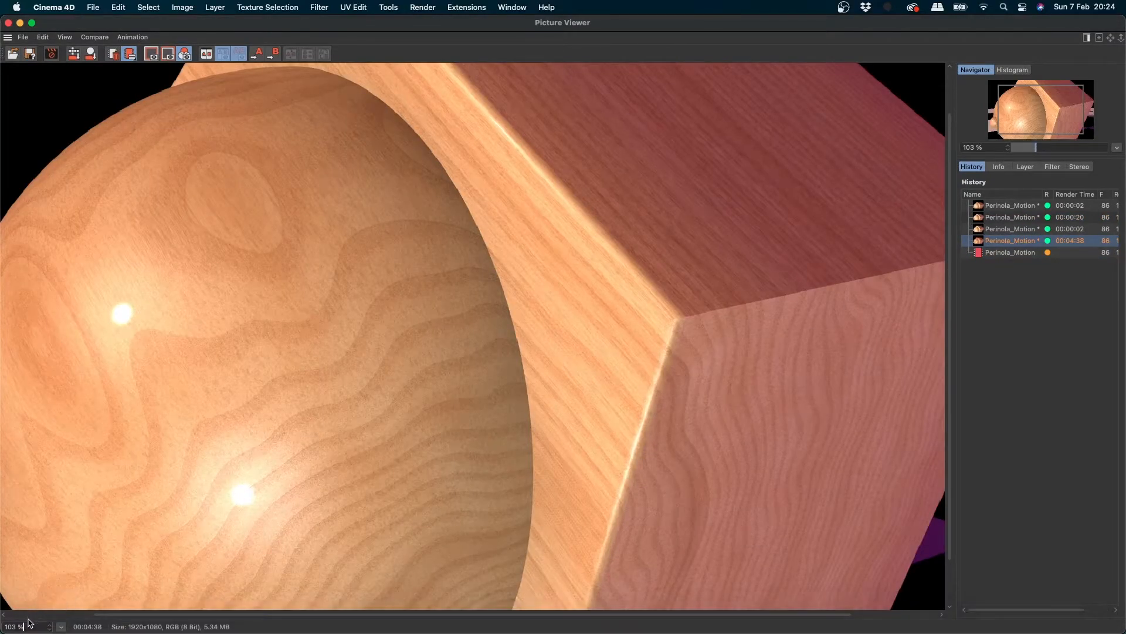
{"action": "left_click_drag", "start_coordinate": [28, 623], "coordinate": [2, 630]}
{"action": "type", "text": "40"}
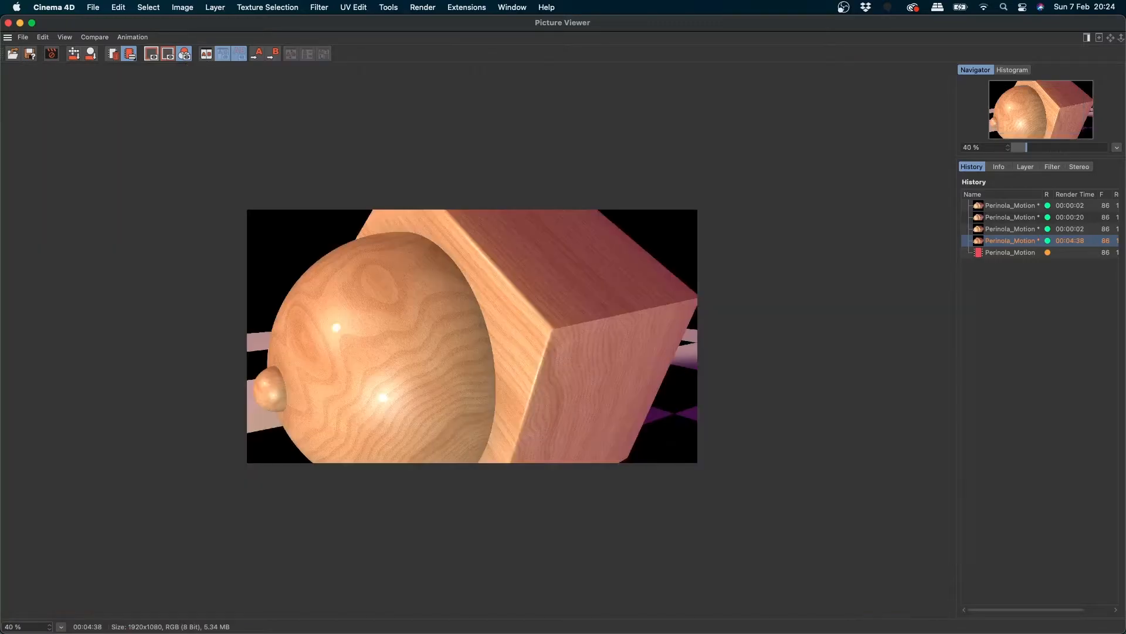
{"action": "key", "text": "Return"}
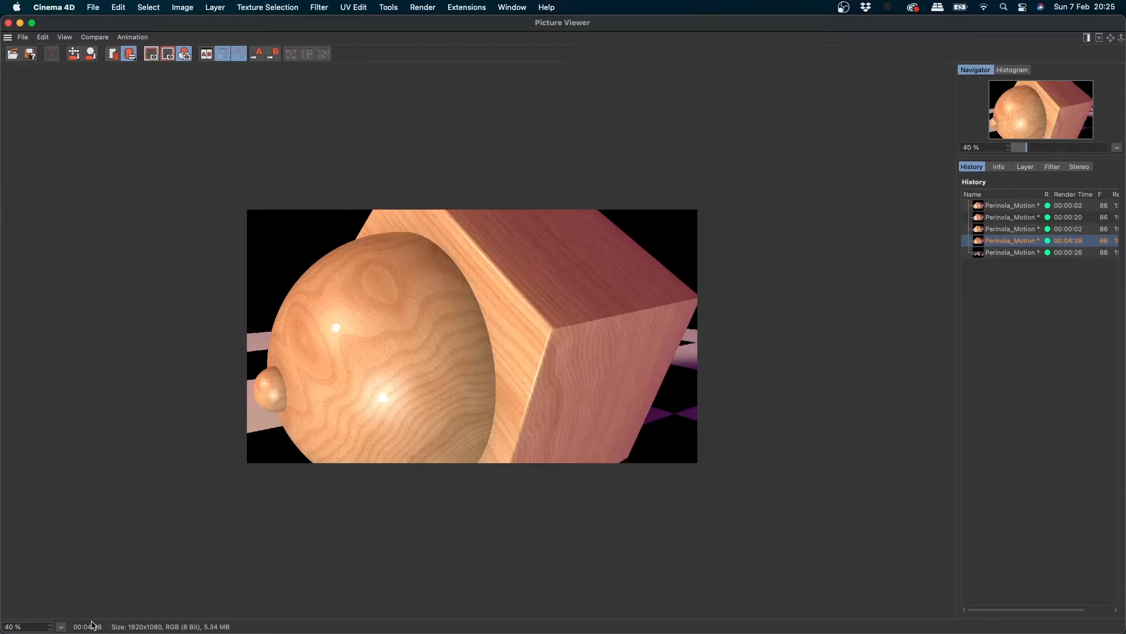
- Compare the new render of the whole top with the previous close-up render and enlarge it to inspect the wood
{"action": "left_click", "coordinate": [1017, 253]}
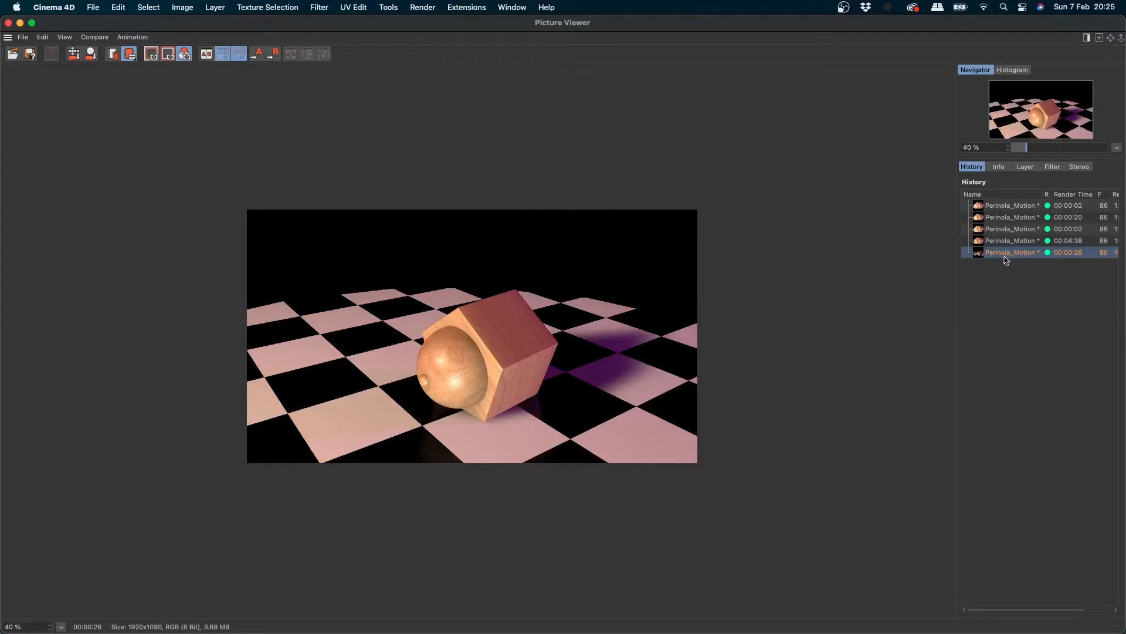
{"action": "left_click", "coordinate": [1010, 239]}
{"action": "left_click", "coordinate": [1007, 251]}
{"action": "right_click_drag", "start_coordinate": [529, 341], "coordinate": [1023, 155], "text": "alt"}
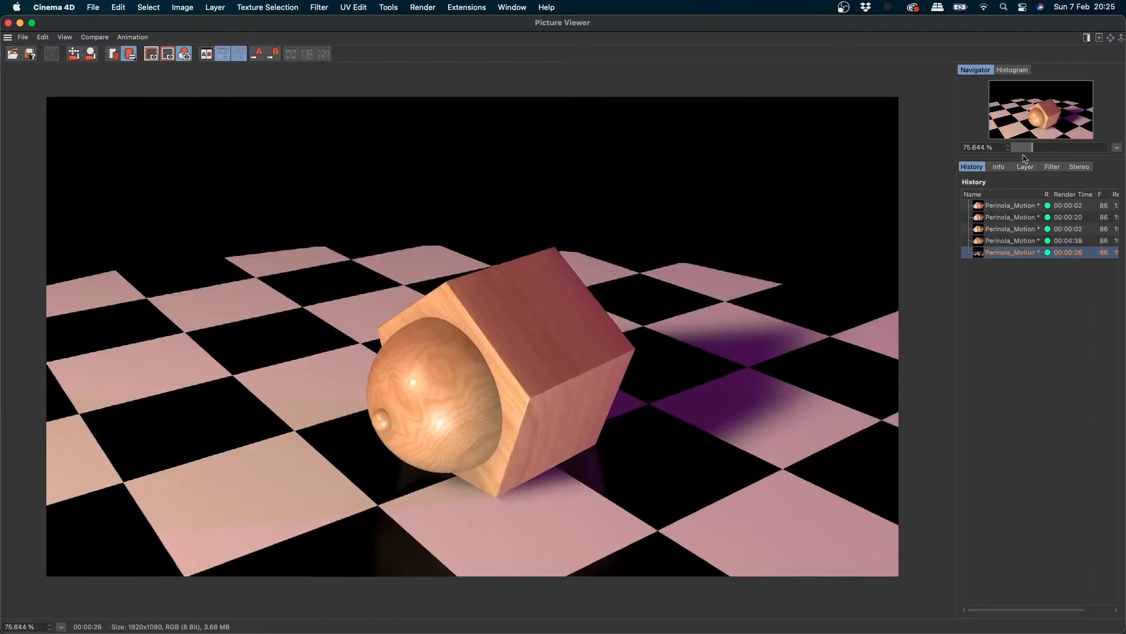
{"action": "scroll", "coordinate": [850, 244], "scroll_direction": "up", "scroll_amount": 5}
{"action": "scroll", "coordinate": [757, 274], "scroll_direction": "down", "scroll_amount": 2}
{"action": "left_click_drag", "start_coordinate": [657, 339], "coordinate": [418, 266]}
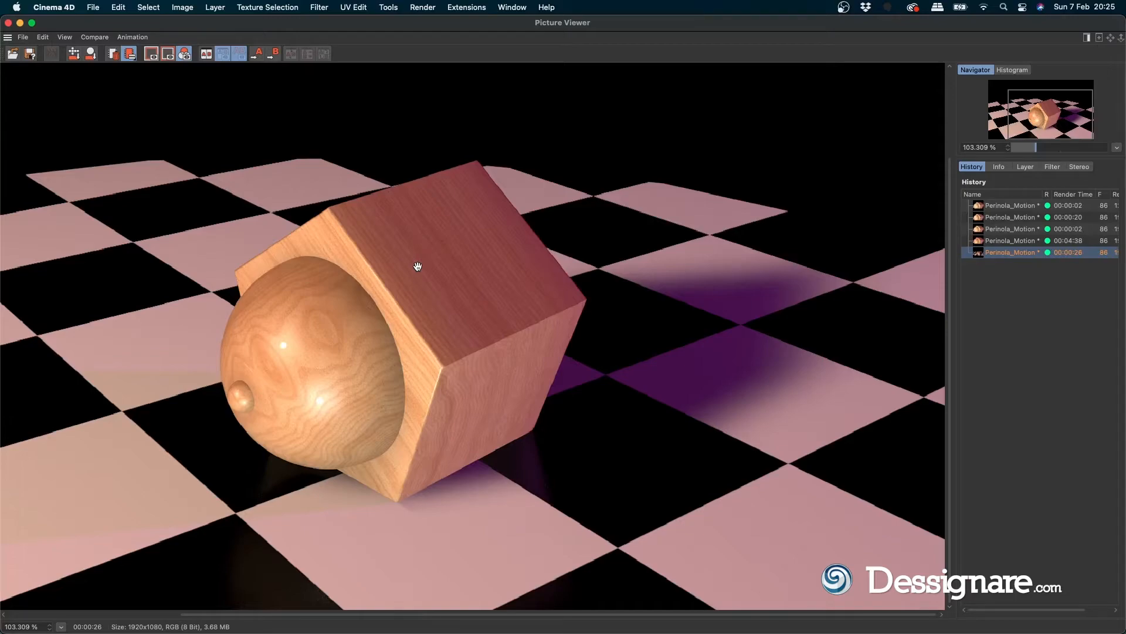
- Compare the close-up render made with bump against the render without bump, examining the wood surface at higher zoom
{"action": "left_click", "coordinate": [1021, 241]}
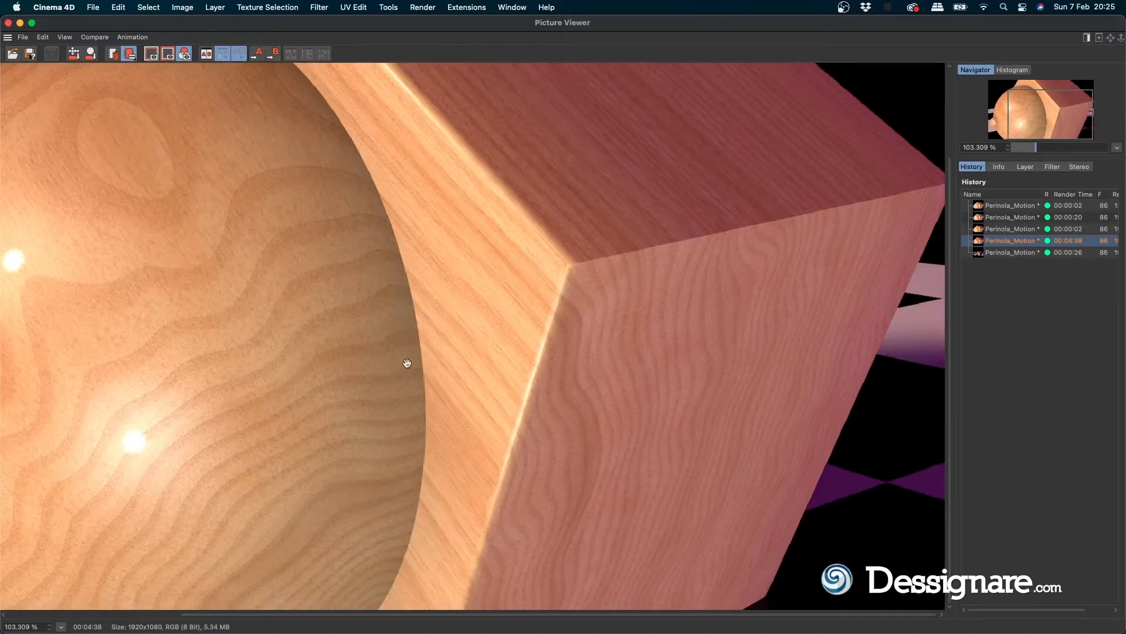
{"action": "scroll", "coordinate": [297, 367], "scroll_direction": "down", "scroll_amount": 5}
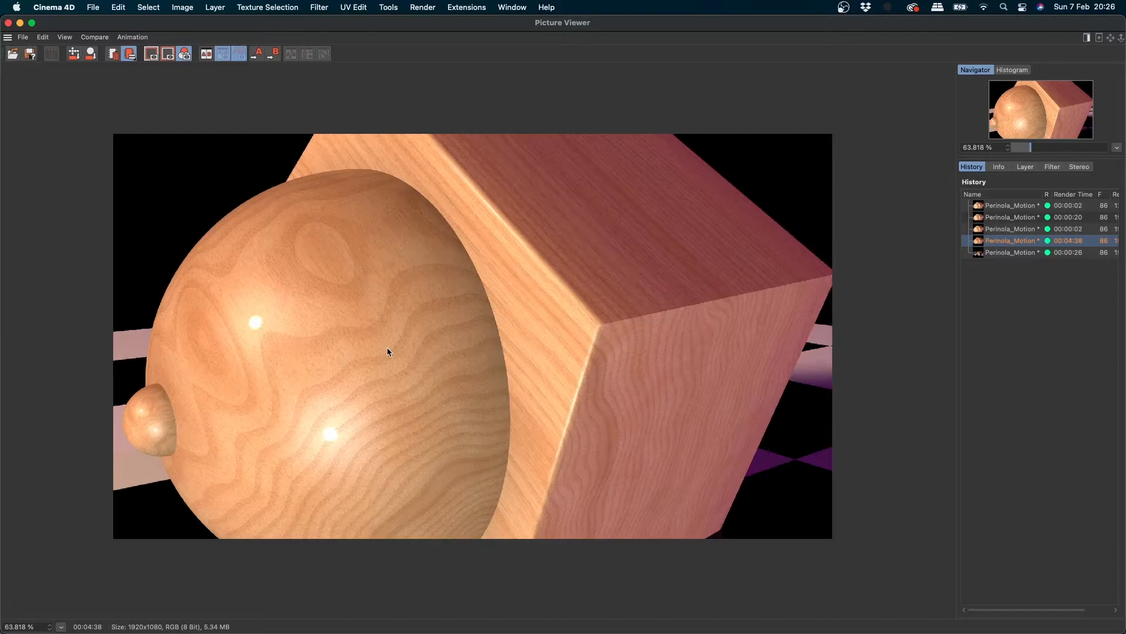
{"action": "left_click", "coordinate": [1074, 252]}
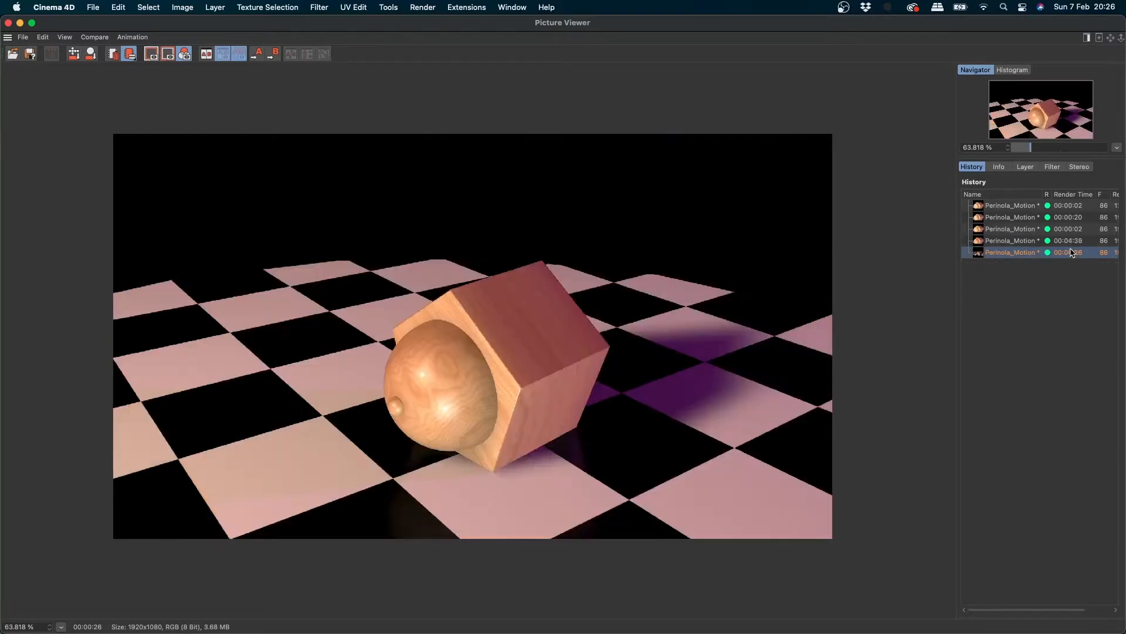
{"action": "left_click", "coordinate": [1078, 241]}
{"action": "left_click", "coordinate": [1078, 249]}
{"action": "left_click_drag", "start_coordinate": [50, 628], "coordinate": [275, 458]}
{"action": "left_click_drag", "start_coordinate": [417, 442], "coordinate": [310, 350]}
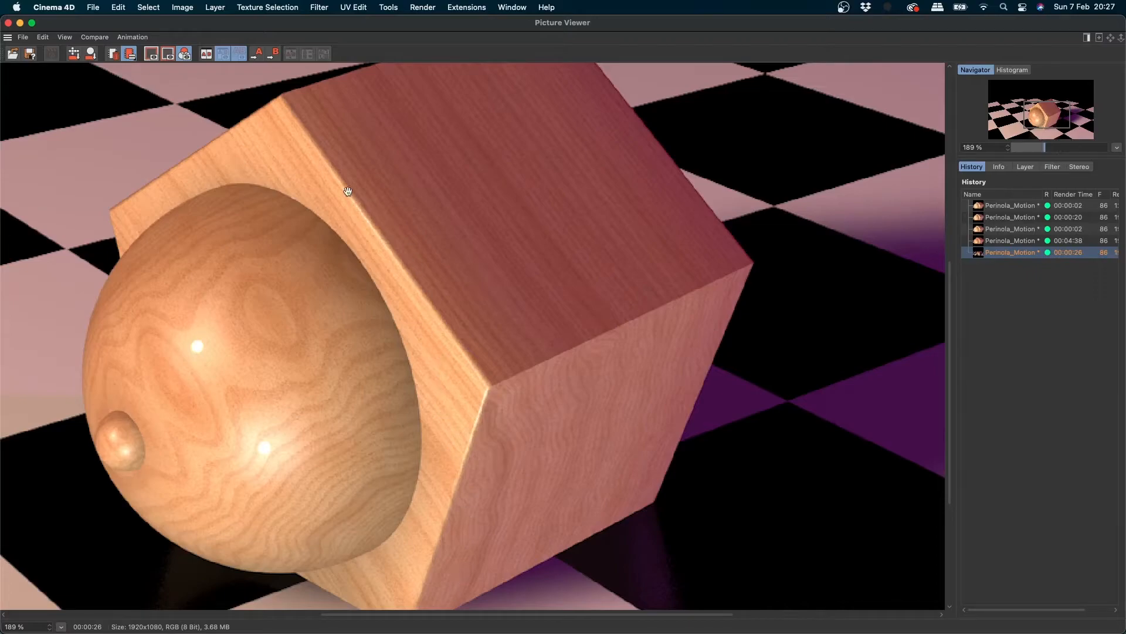
- Reduce the latest render's zoom to 170%, maximize the Picture Viewer and widen its history to show the Resolution column
{"action": "left_click", "coordinate": [49, 629]}
{"action": "left_click", "coordinate": [49, 628]}
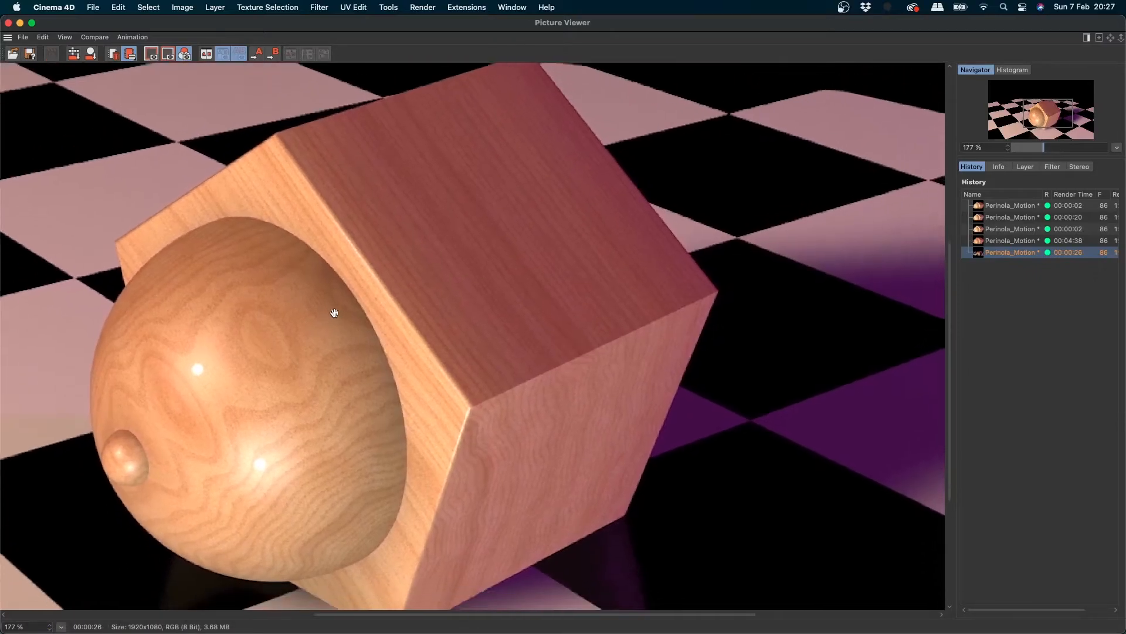
{"action": "left_click", "coordinate": [49, 628]}
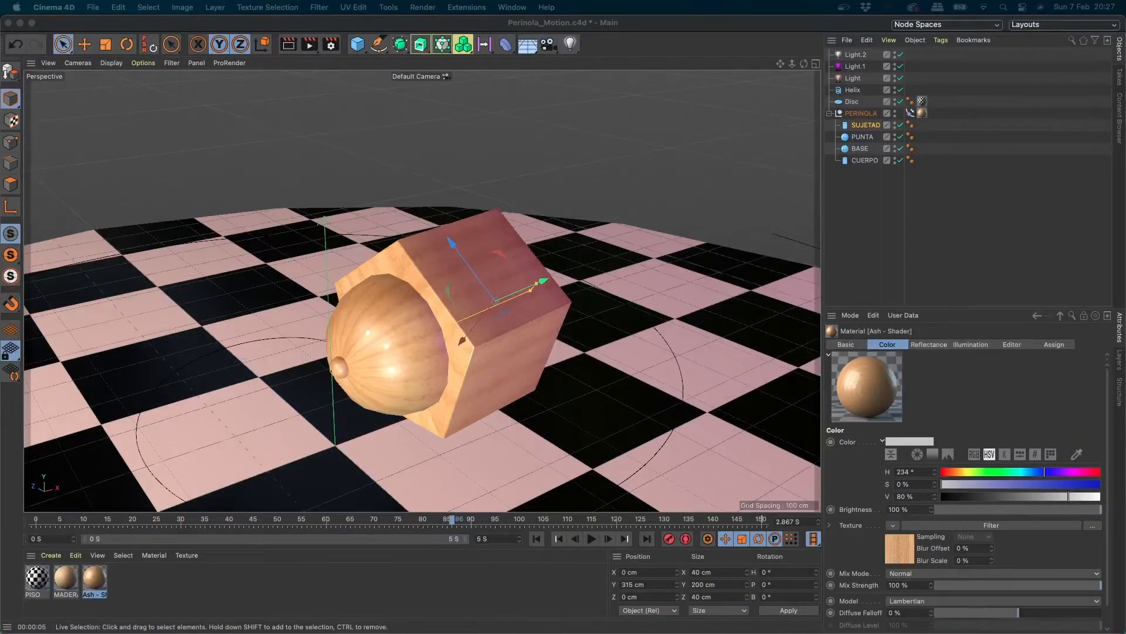
{"action": "left_click_drag", "start_coordinate": [356, 168], "coordinate": [204, 57]}
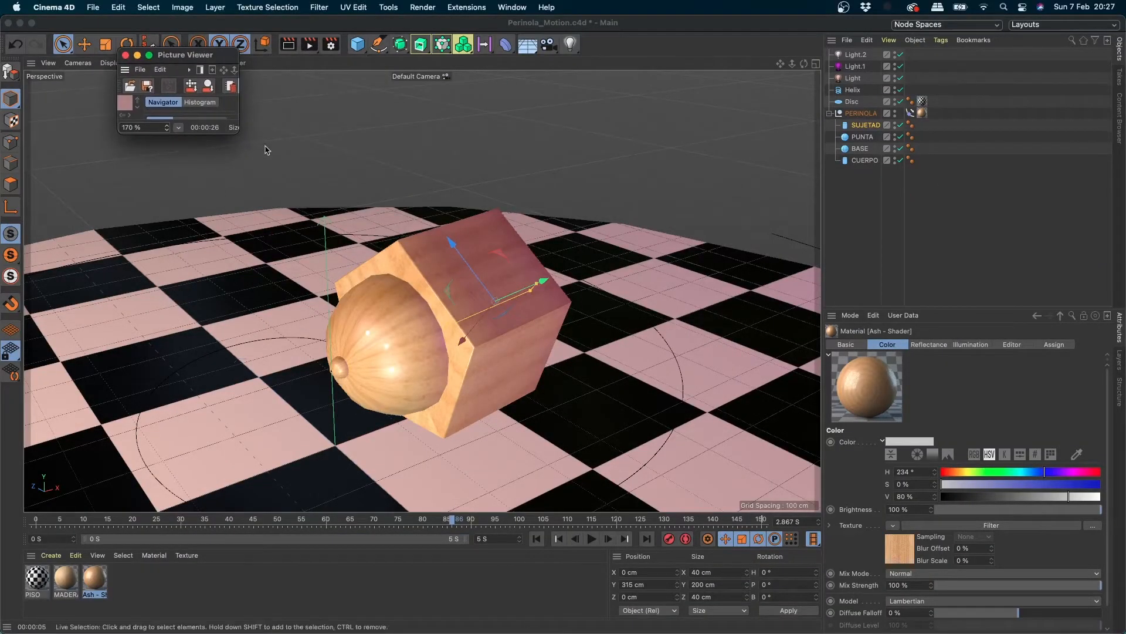
{"action": "double_click", "coordinate": [205, 57]}
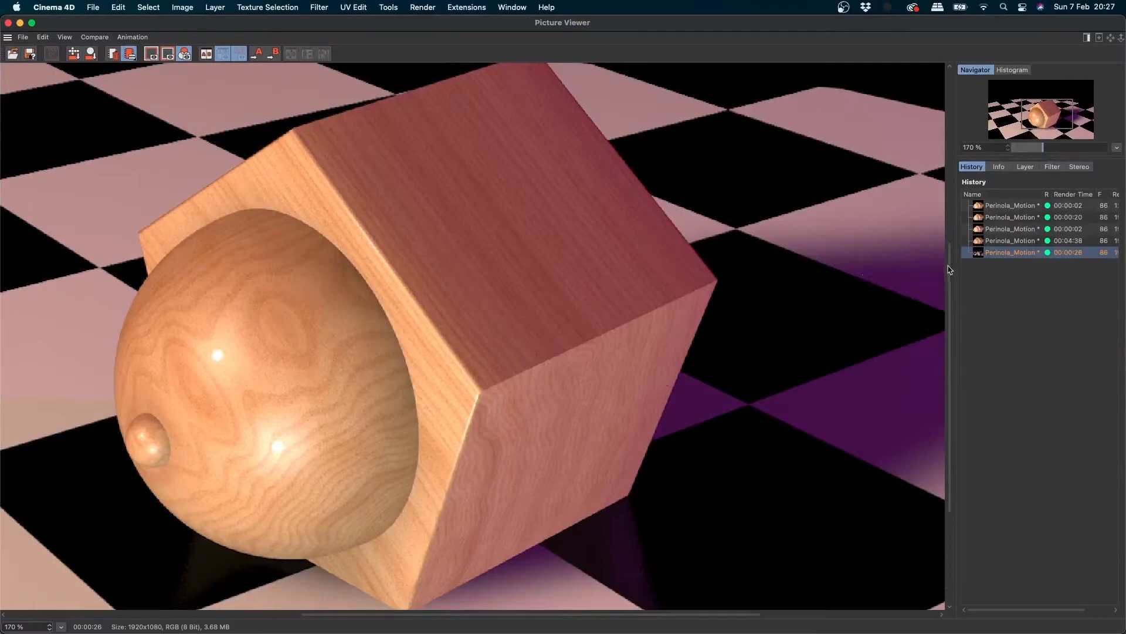
{"action": "left_click_drag", "start_coordinate": [955, 249], "coordinate": [827, 251]}
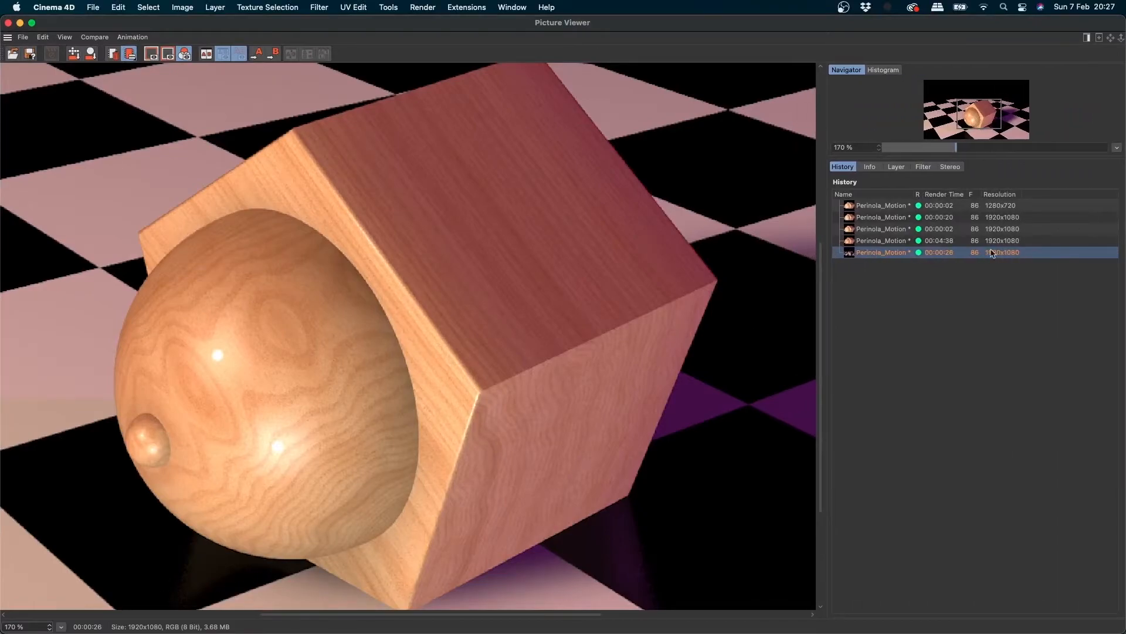
- Compare the resolutions and render times of the last two renders in the history
{"action": "left_click", "coordinate": [1010, 242]}
{"action": "left_click", "coordinate": [1011, 251]}
{"action": "left_click", "coordinate": [1013, 242]}
{"action": "left_click", "coordinate": [1004, 251]}
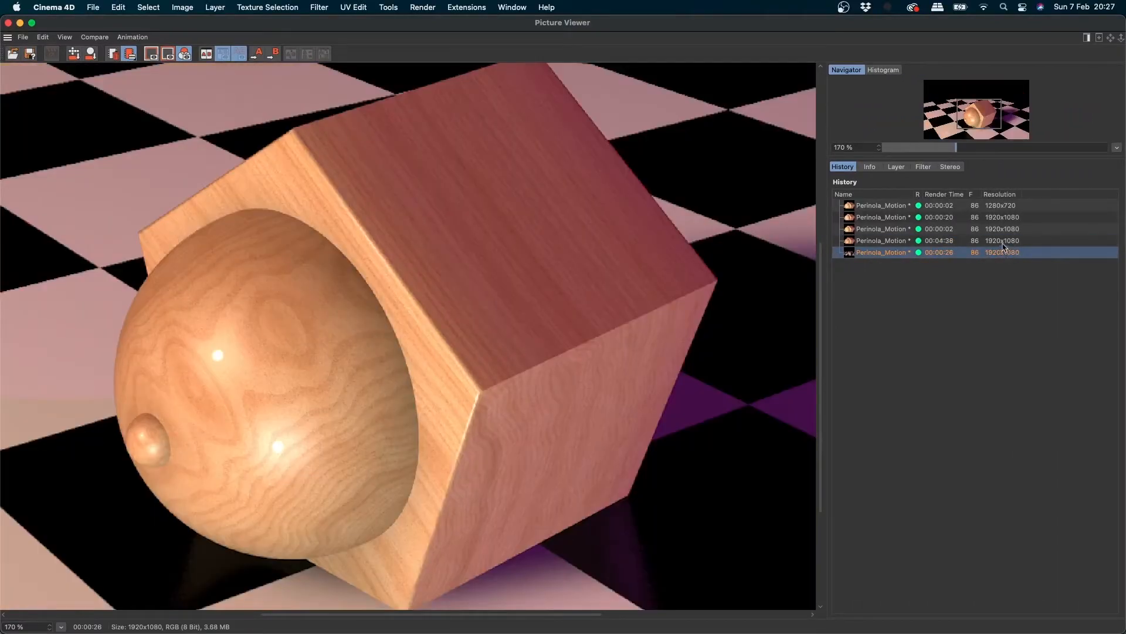
{"action": "left_click", "coordinate": [941, 242]}
{"action": "left_click", "coordinate": [949, 253]}
{"action": "left_click", "coordinate": [874, 243]}
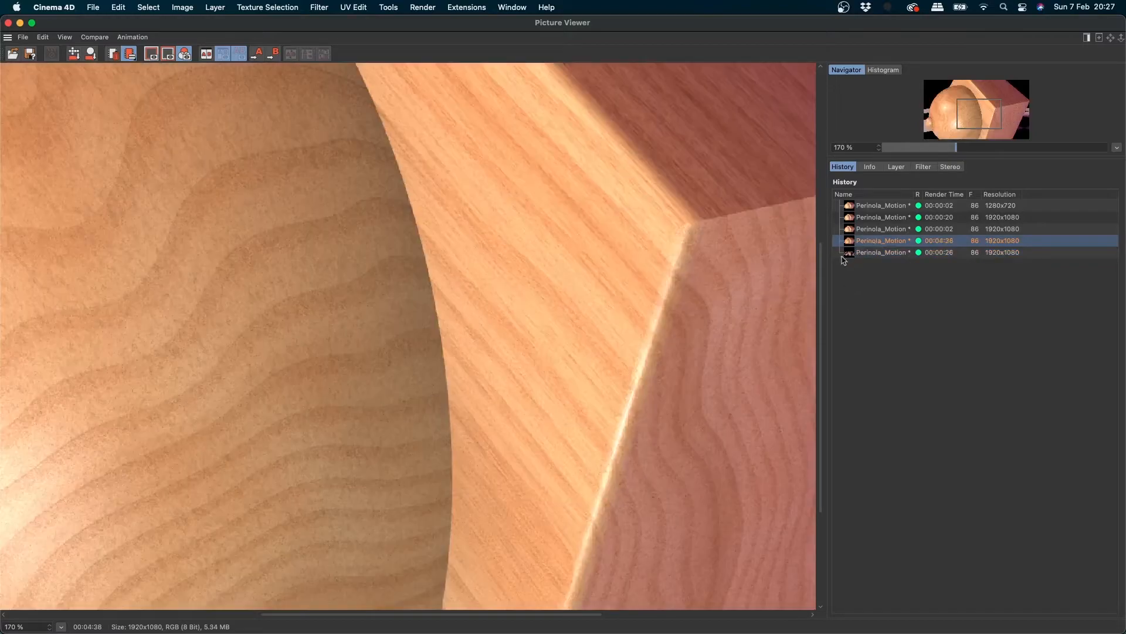
- Examine the close-up render's wood grain across the small tip, the sphere and the filleted body edge
{"action": "left_click_drag", "start_coordinate": [124, 351], "coordinate": [444, 356]}
{"action": "left_click_drag", "start_coordinate": [195, 378], "coordinate": [471, 348]}
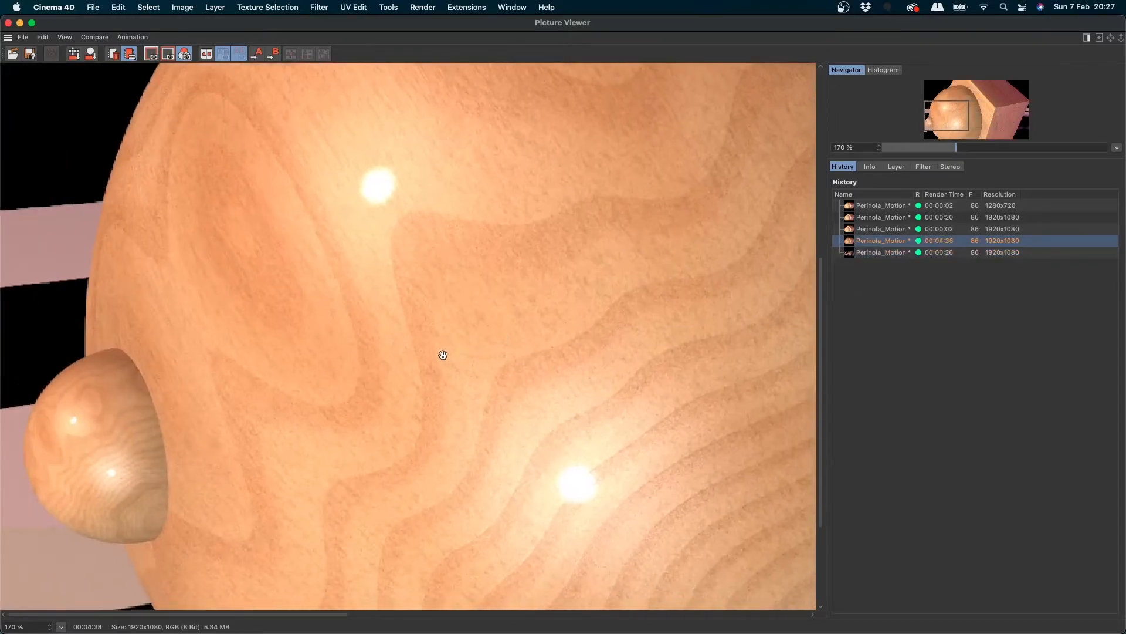
{"action": "left_click_drag", "start_coordinate": [588, 187], "coordinate": [385, 244]}
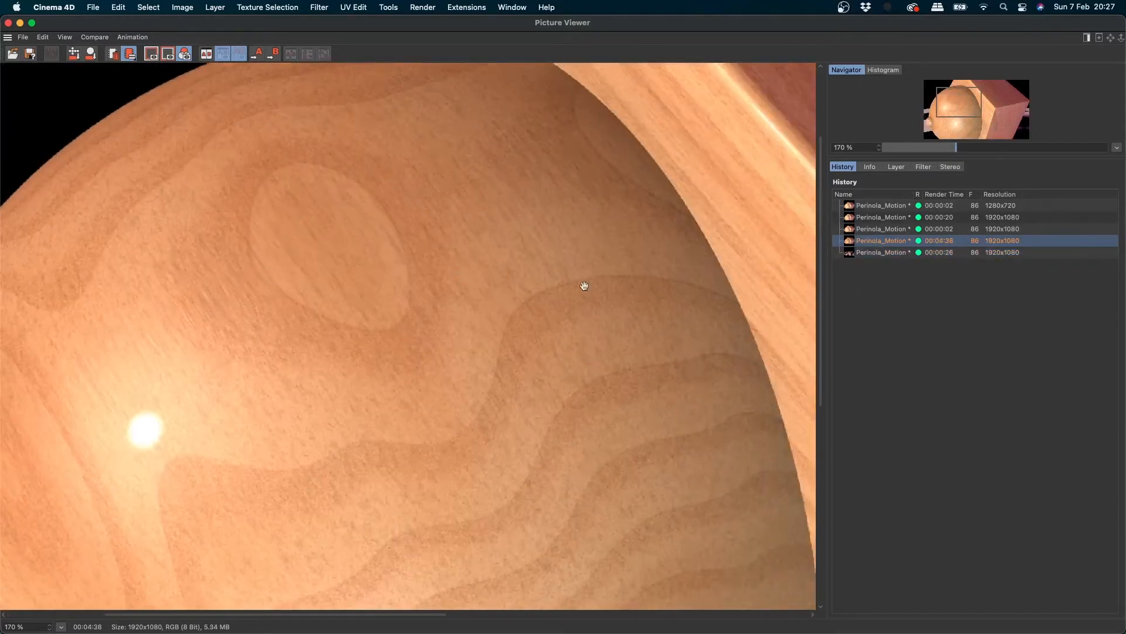
{"action": "left_click_drag", "start_coordinate": [583, 284], "coordinate": [386, 337]}
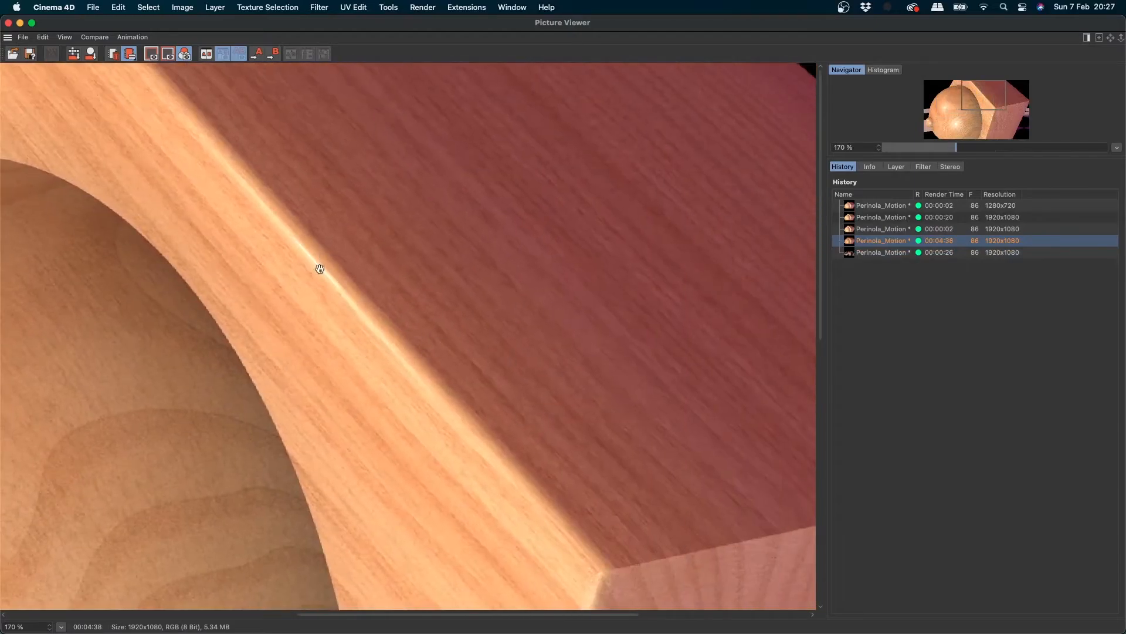
- Inspect the latest render of the whole top at about 165% zoom, including its contact with the checkered floor
{"action": "left_click", "coordinate": [877, 253]}
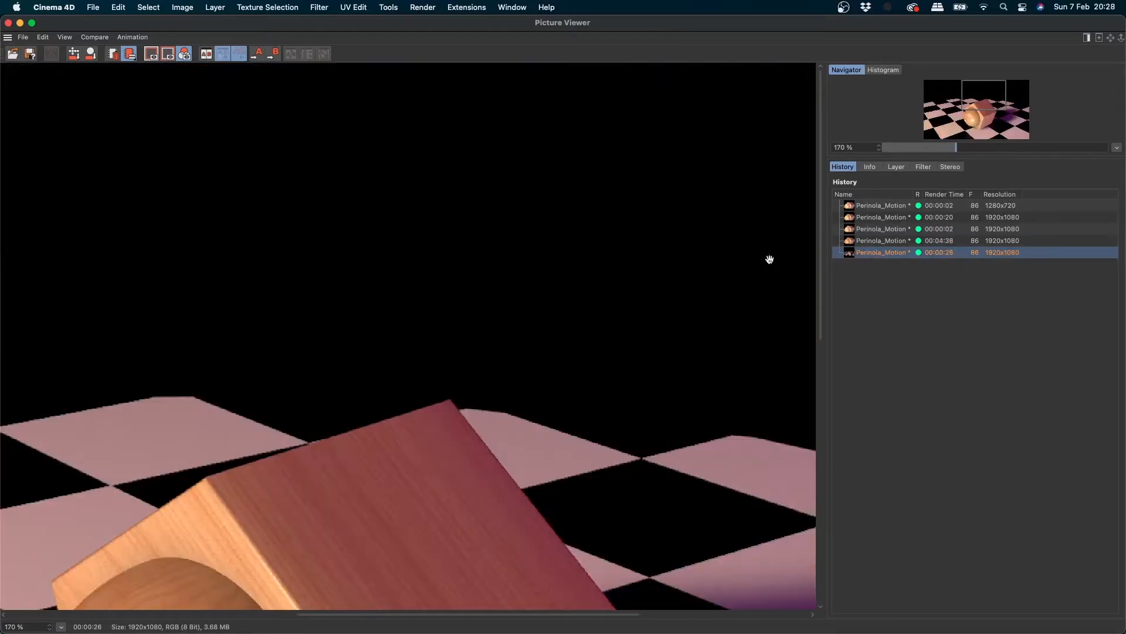
{"action": "left_click_drag", "start_coordinate": [401, 482], "coordinate": [511, 307]}
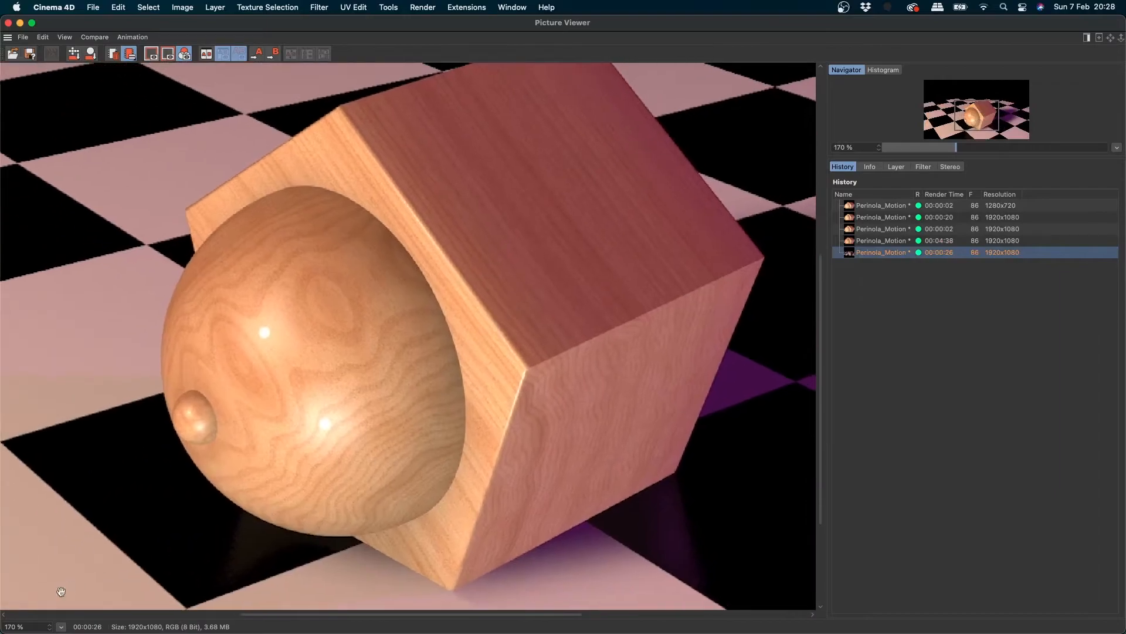
{"action": "left_click", "coordinate": [49, 628]}
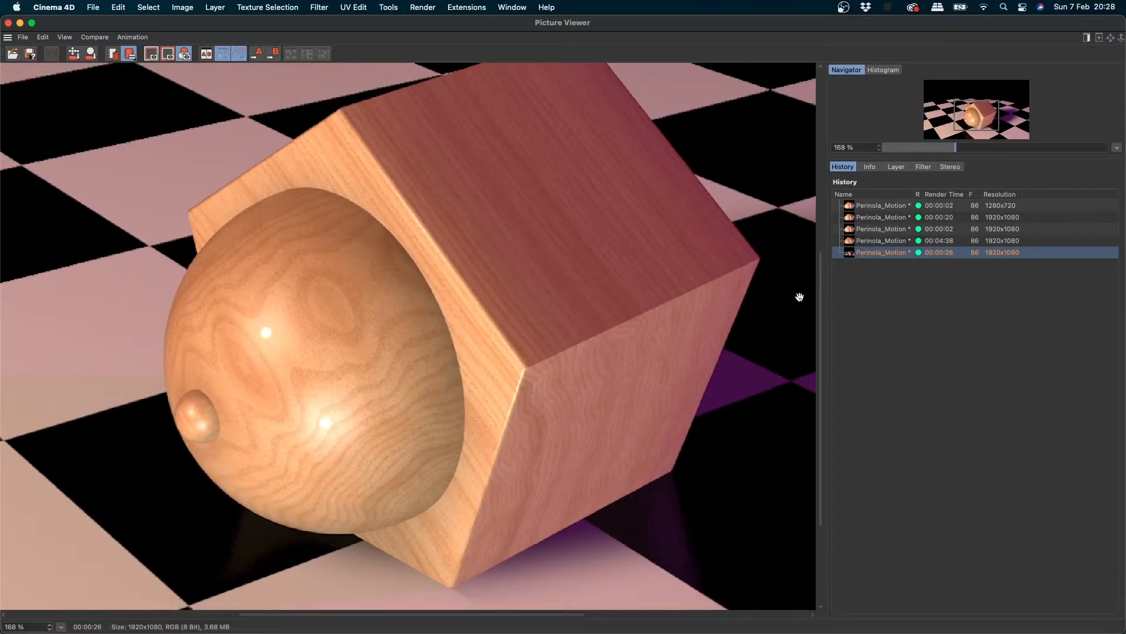
{"action": "left_click", "coordinate": [50, 629]}
{"action": "left_click", "coordinate": [50, 629]}
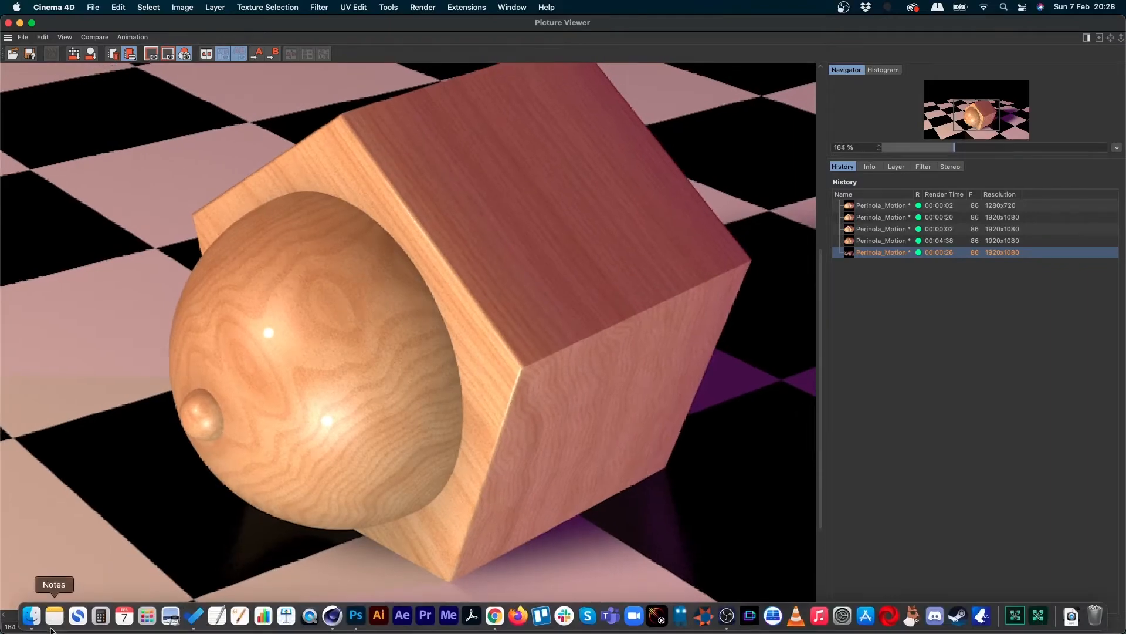
{"action": "left_click_drag", "start_coordinate": [309, 478], "coordinate": [320, 432]}
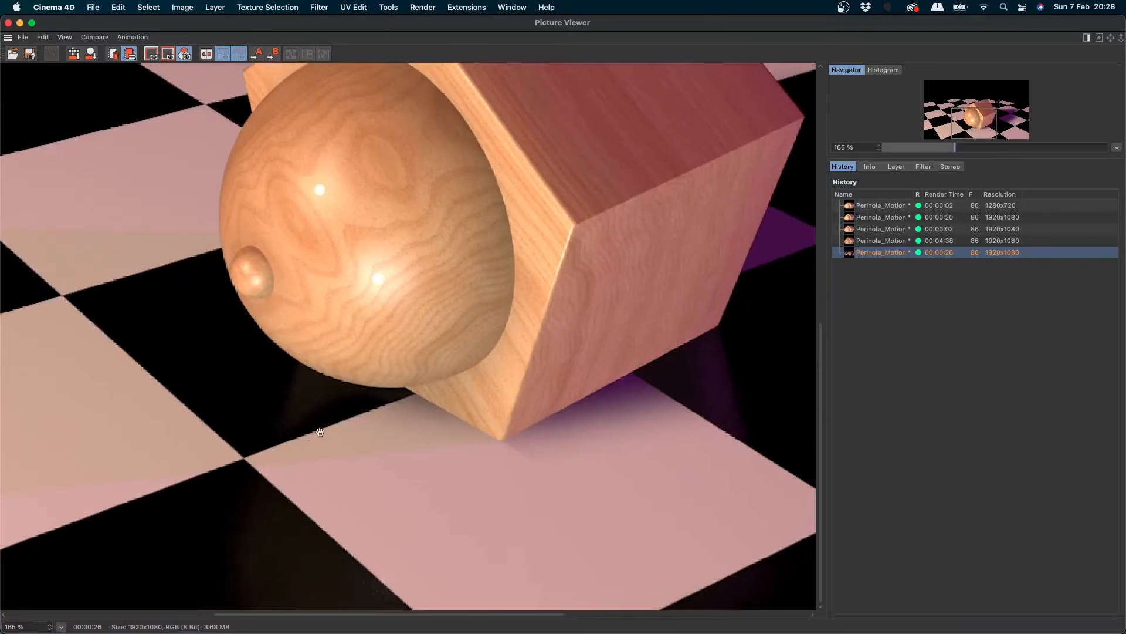
- Enlarge the latest render to 178%, examine the top's contact with the floor, and close the Picture Viewer
{"action": "left_click", "coordinate": [50, 626]}
{"action": "left_click", "coordinate": [49, 625]}
{"action": "left_click", "coordinate": [50, 625]}
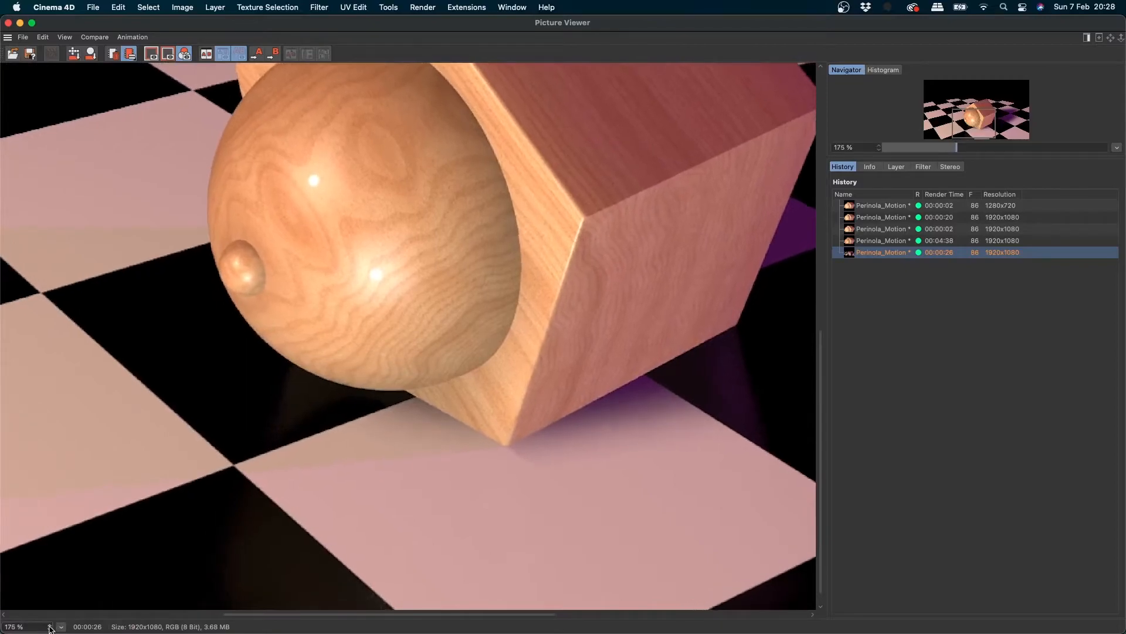
{"action": "left_click", "coordinate": [50, 626]}
{"action": "left_click_drag", "start_coordinate": [325, 394], "coordinate": [324, 369]}
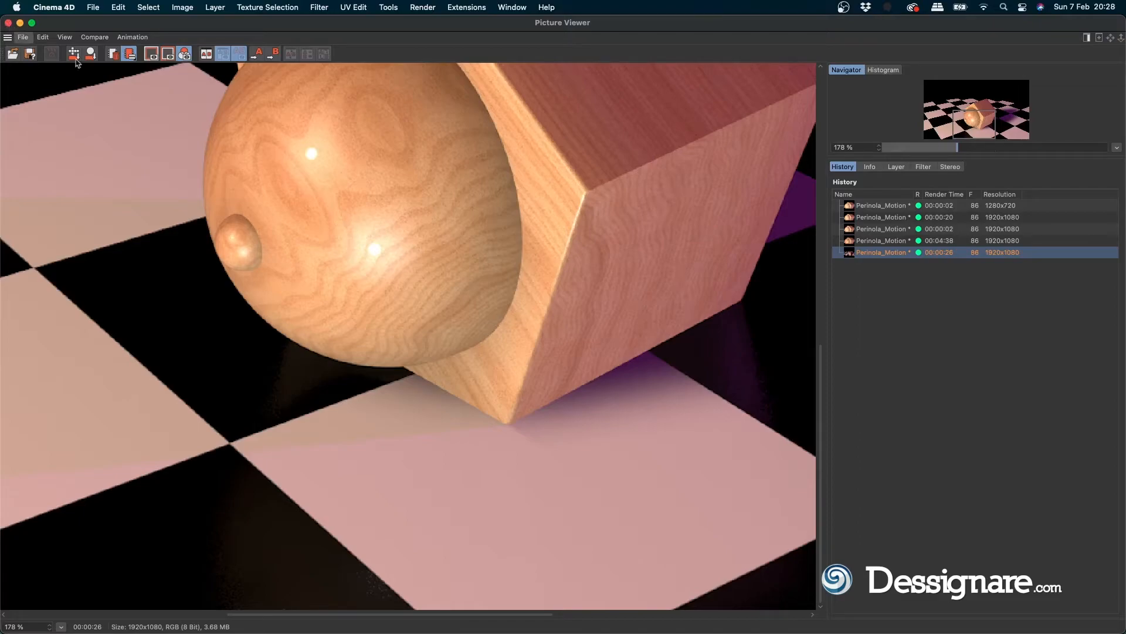
{"action": "left_click", "coordinate": [8, 22]}
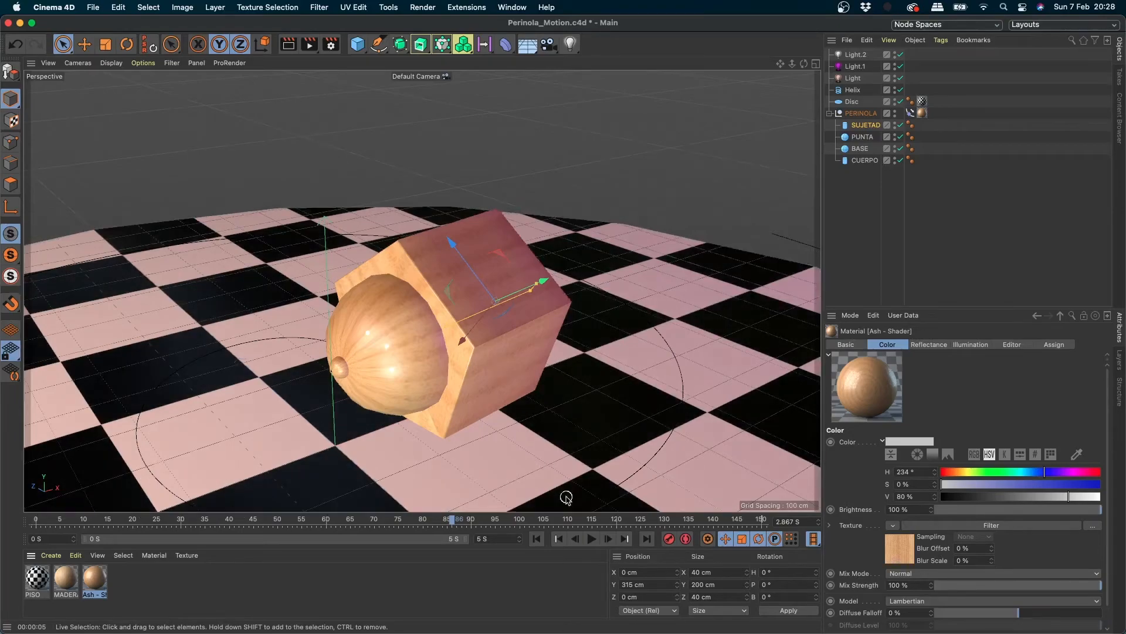
- Open the render settings and review the Output, Save and Ambient Occlusion options of the current setting
{"action": "left_click", "coordinate": [332, 47]}
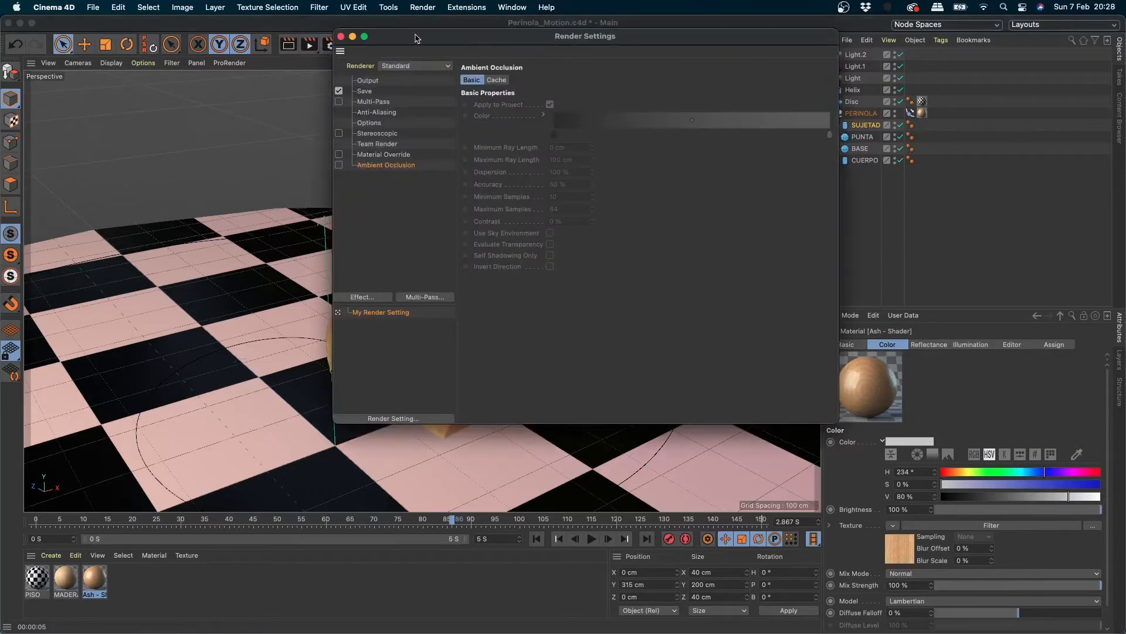
{"action": "left_click_drag", "start_coordinate": [340, 100], "coordinate": [286, 119]}
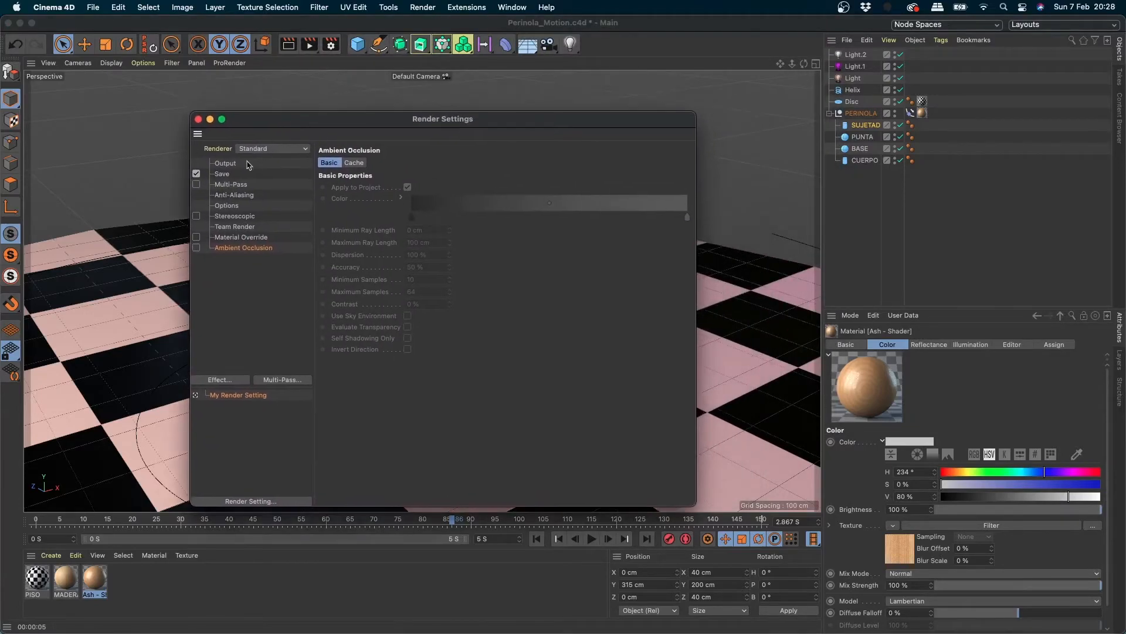
{"action": "left_click", "coordinate": [224, 164]}
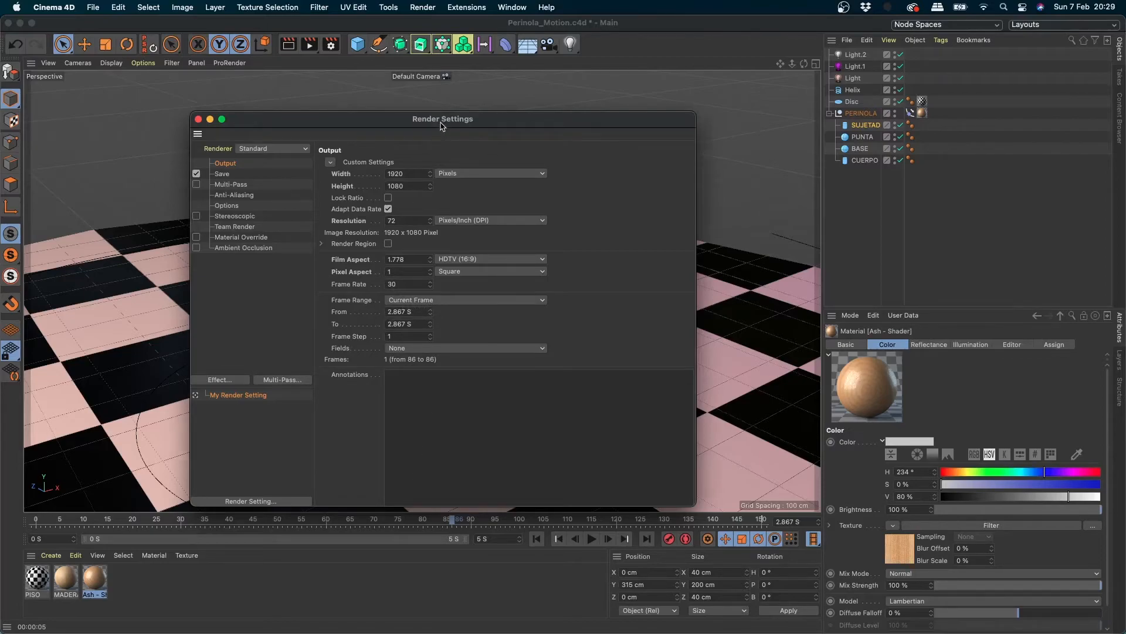
{"action": "left_click_drag", "start_coordinate": [442, 126], "coordinate": [725, 47]}
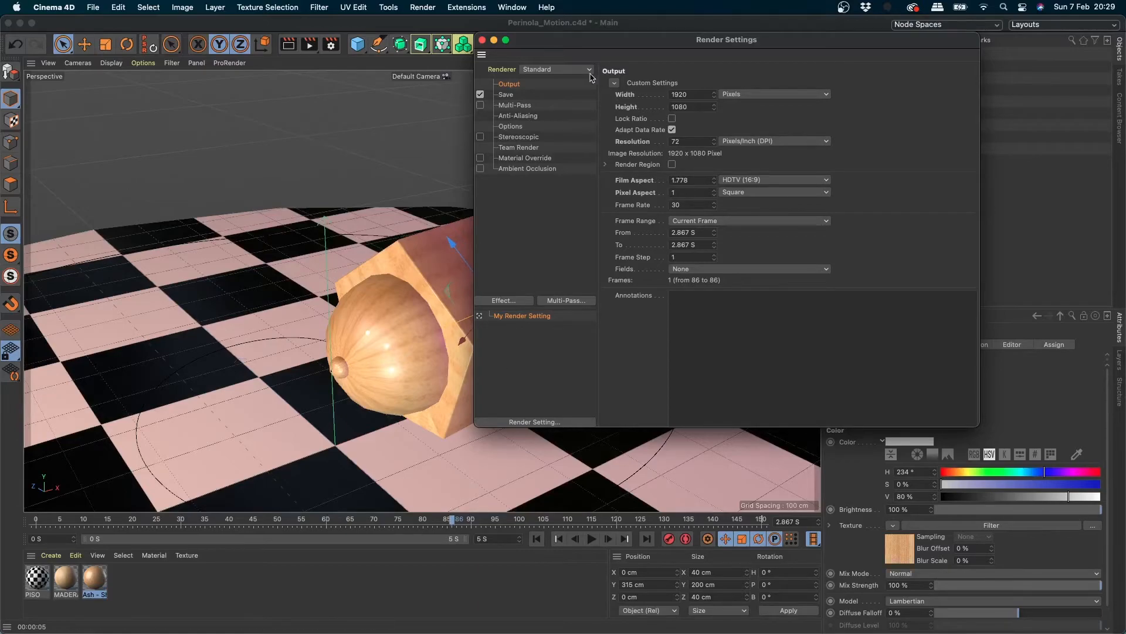
{"action": "left_click_drag", "start_coordinate": [566, 40], "coordinate": [321, 154]}
{"action": "left_click", "coordinate": [260, 210]}
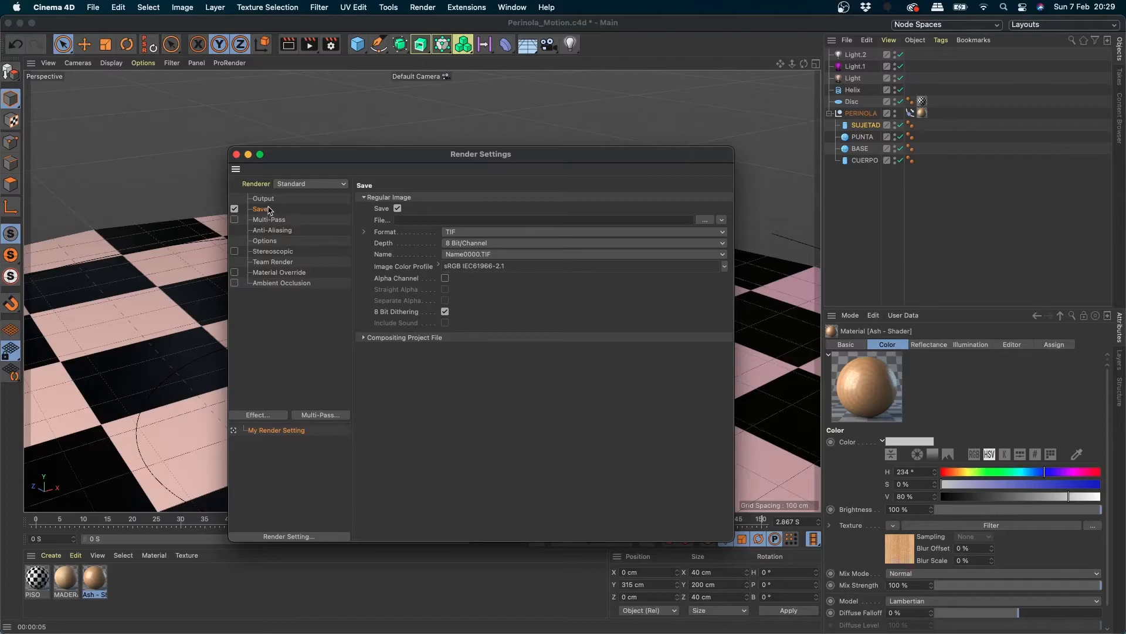
{"action": "left_click", "coordinate": [267, 286]}
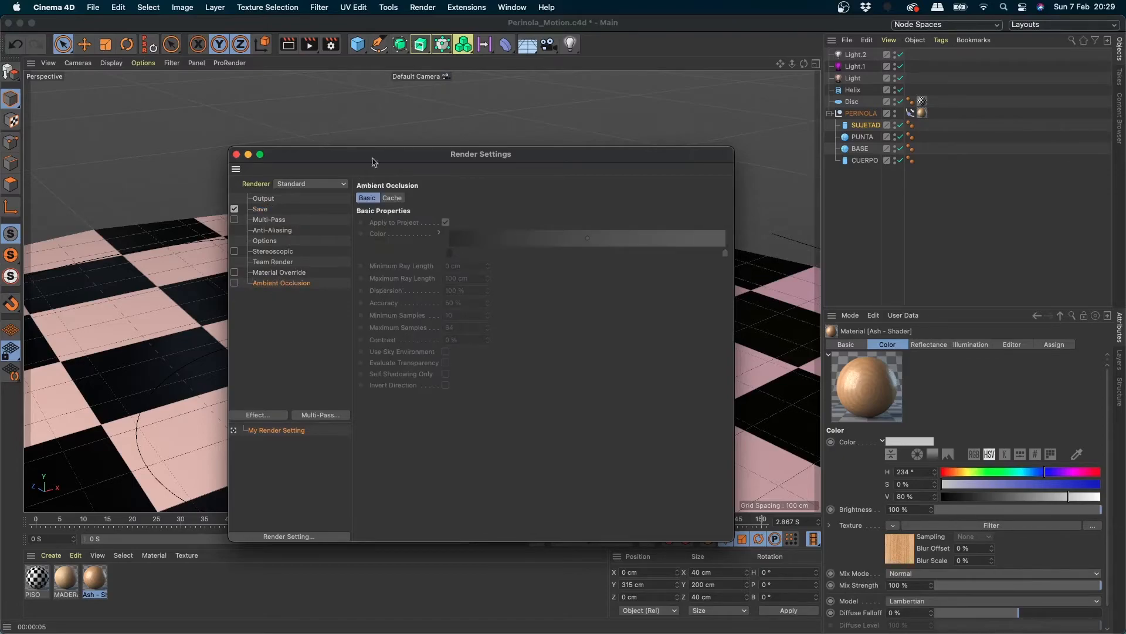
{"action": "left_click_drag", "start_coordinate": [396, 155], "coordinate": [267, 114]}
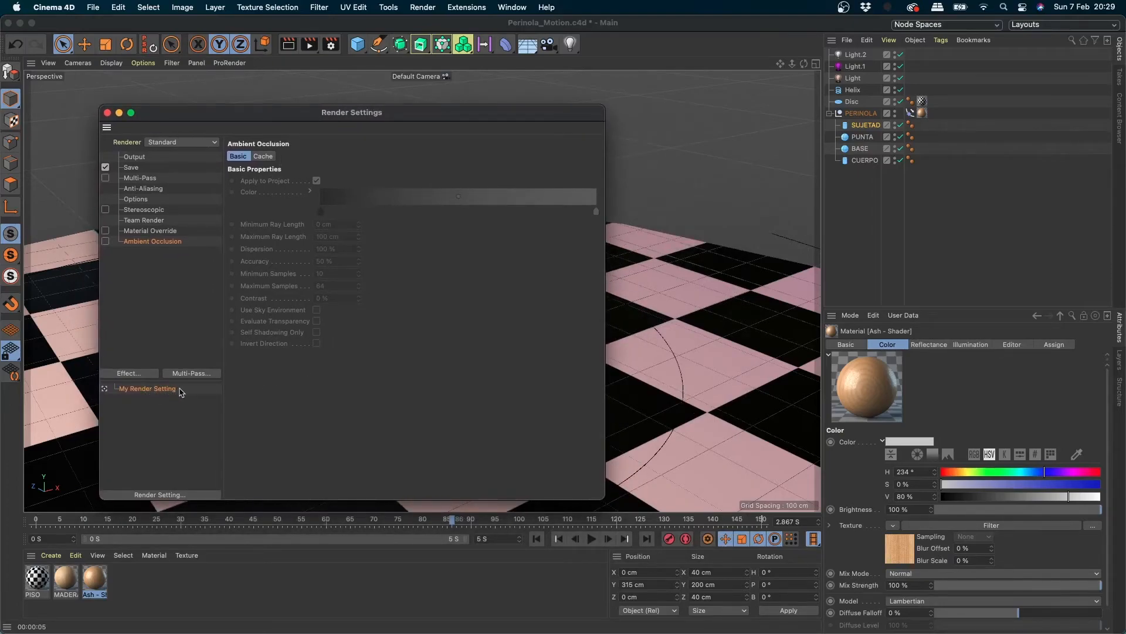
{"action": "left_click", "coordinate": [138, 157]}
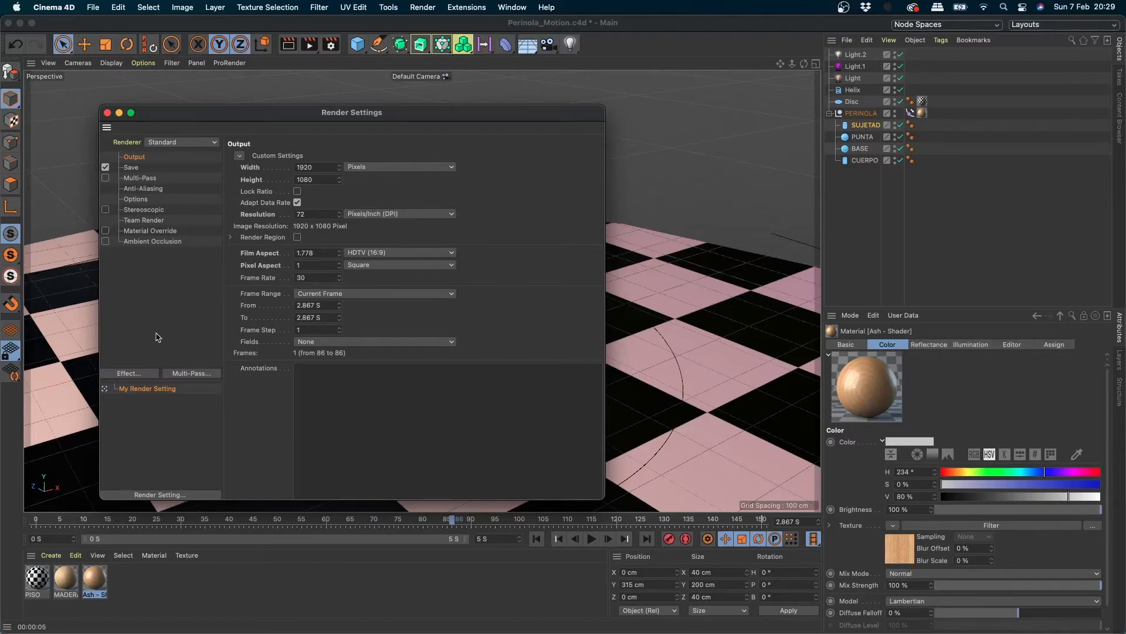
{"action": "left_click", "coordinate": [139, 167]}
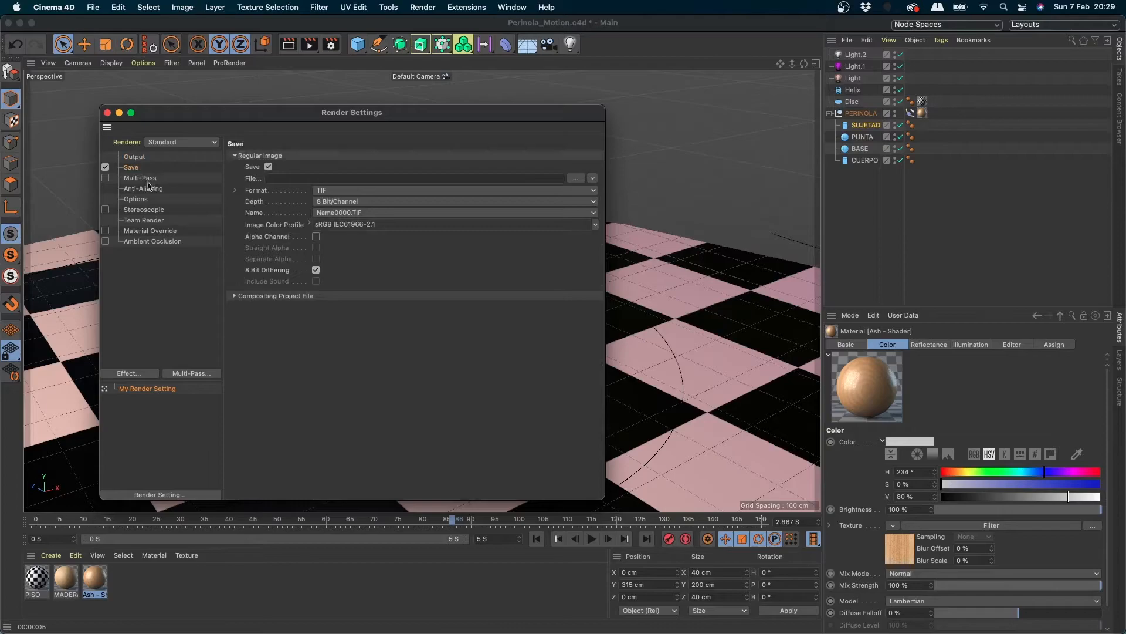
{"action": "left_click", "coordinate": [139, 159]}
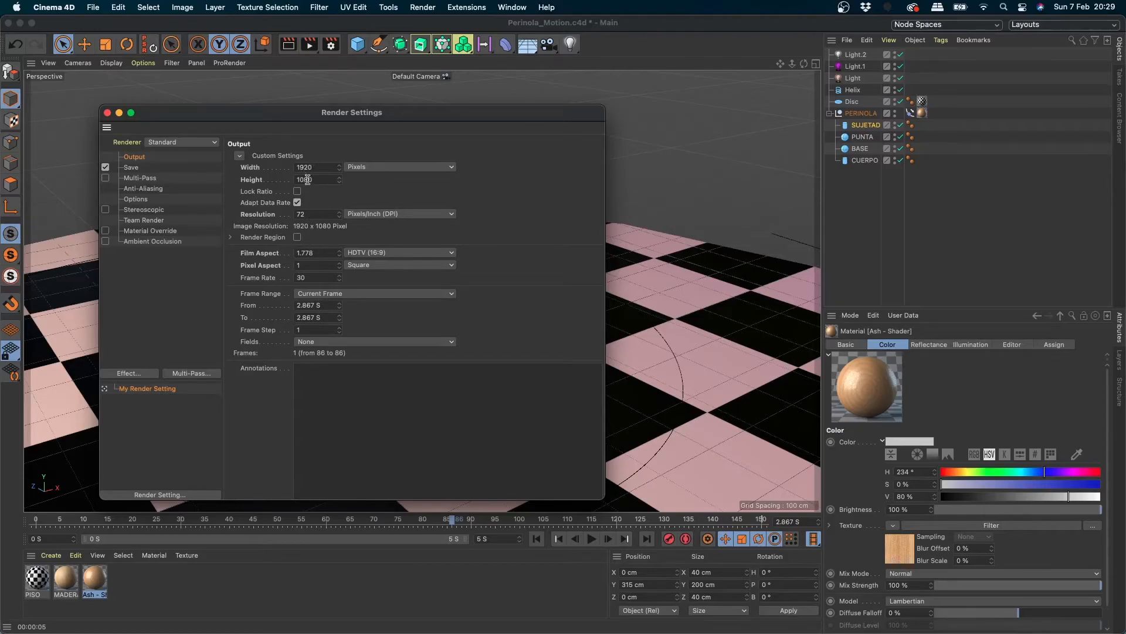
- Set the saved image's format to JPG and name its file alta_calidad
{"action": "left_click", "coordinate": [132, 168]}
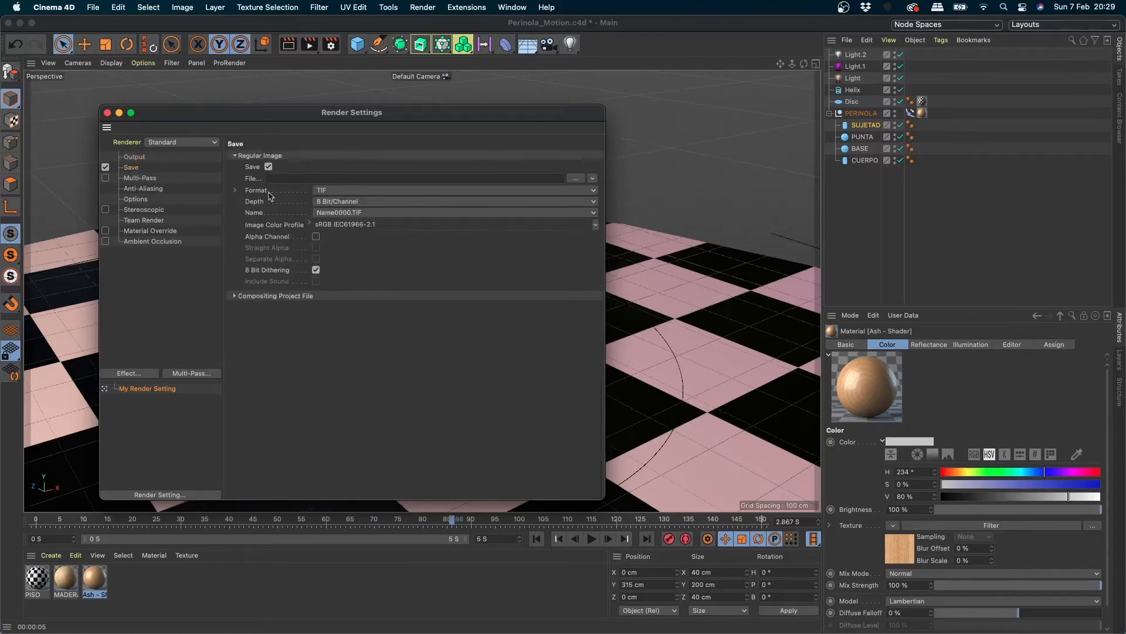
{"action": "left_click", "coordinate": [344, 190]}
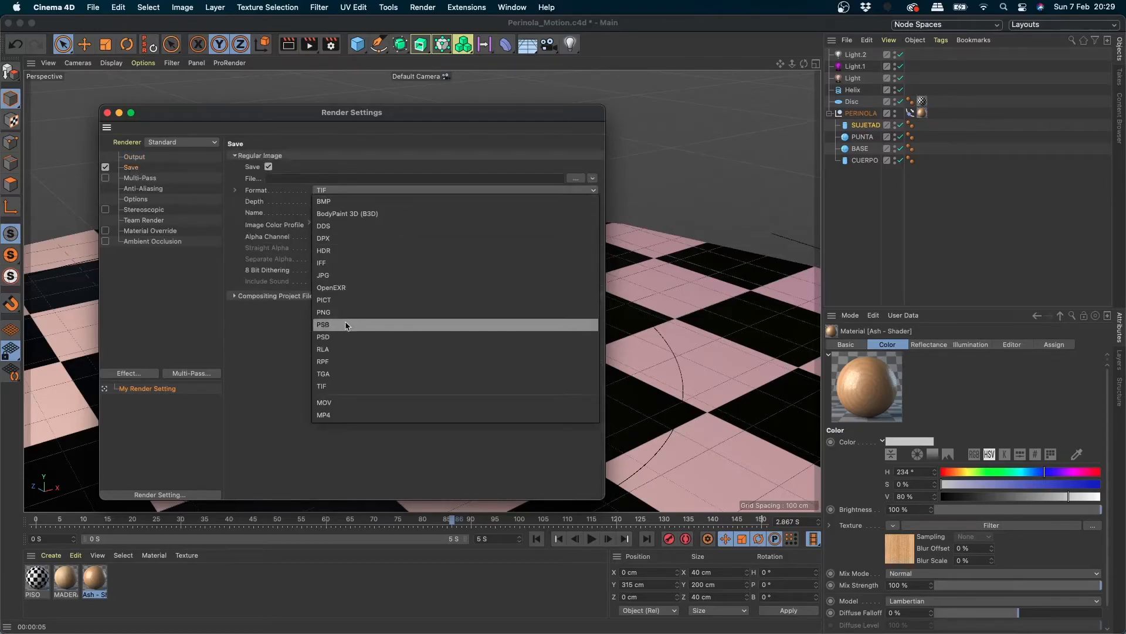
{"action": "left_click", "coordinate": [340, 276]}
{"action": "left_click", "coordinate": [312, 177]}
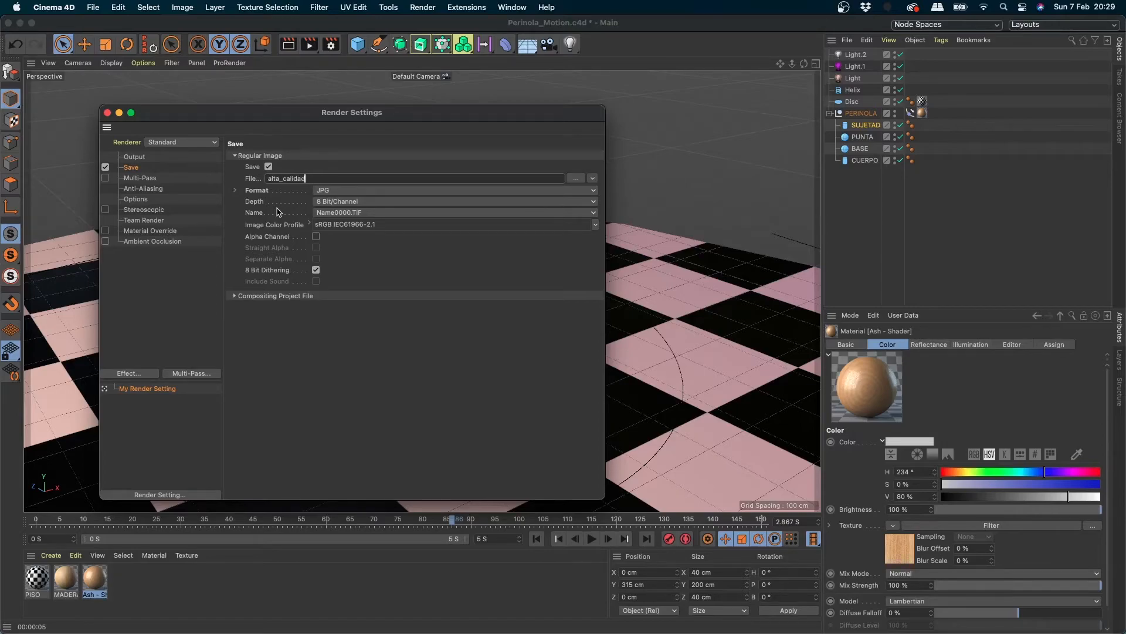
{"action": "type", "text": "alta_calidad"}
{"action": "key", "text": "Return"}
- Enable Ambient Occlusion and set Anti-Aliasing to Best for the current render setting
{"action": "left_click", "coordinate": [106, 241]}
{"action": "left_click", "coordinate": [147, 189]}
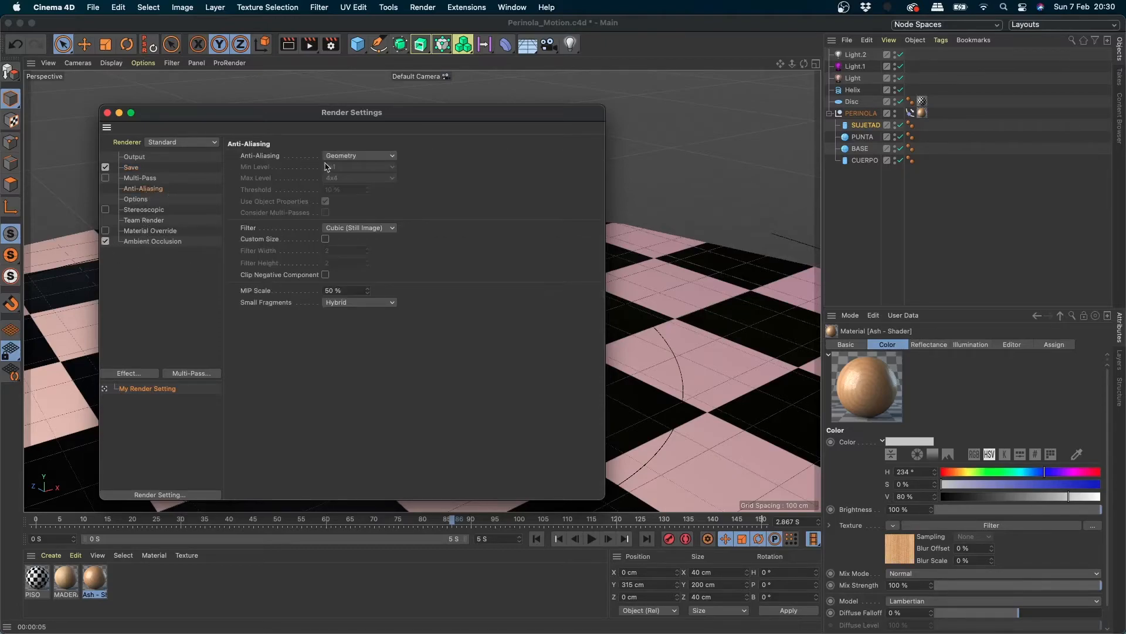
{"action": "left_click_drag", "start_coordinate": [381, 112], "coordinate": [447, 113]}
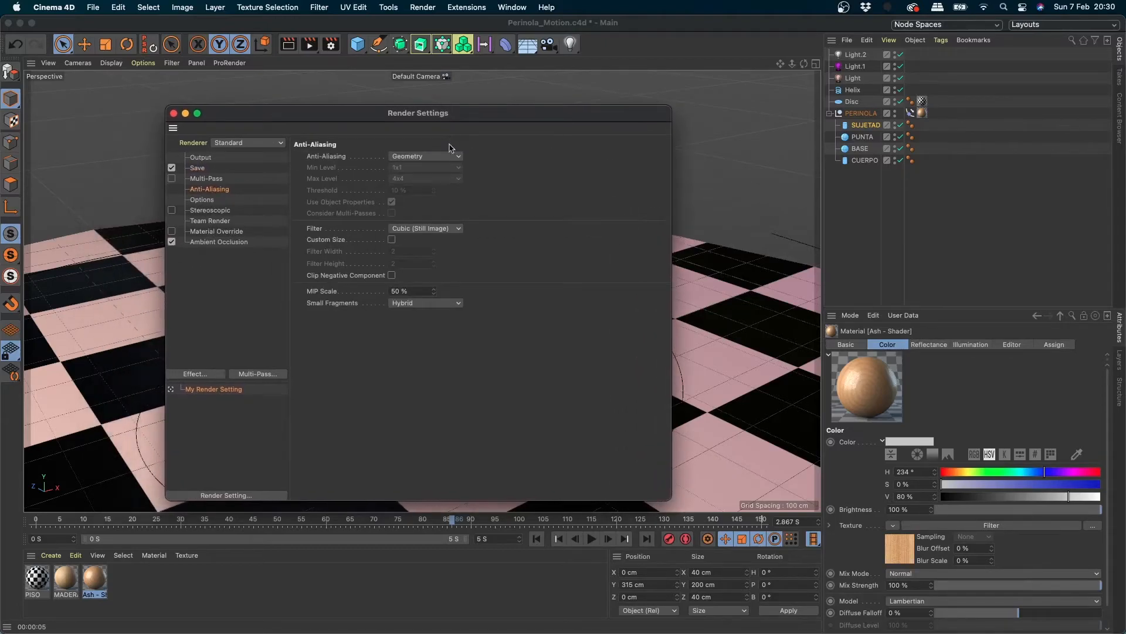
{"action": "left_click", "coordinate": [418, 158]}
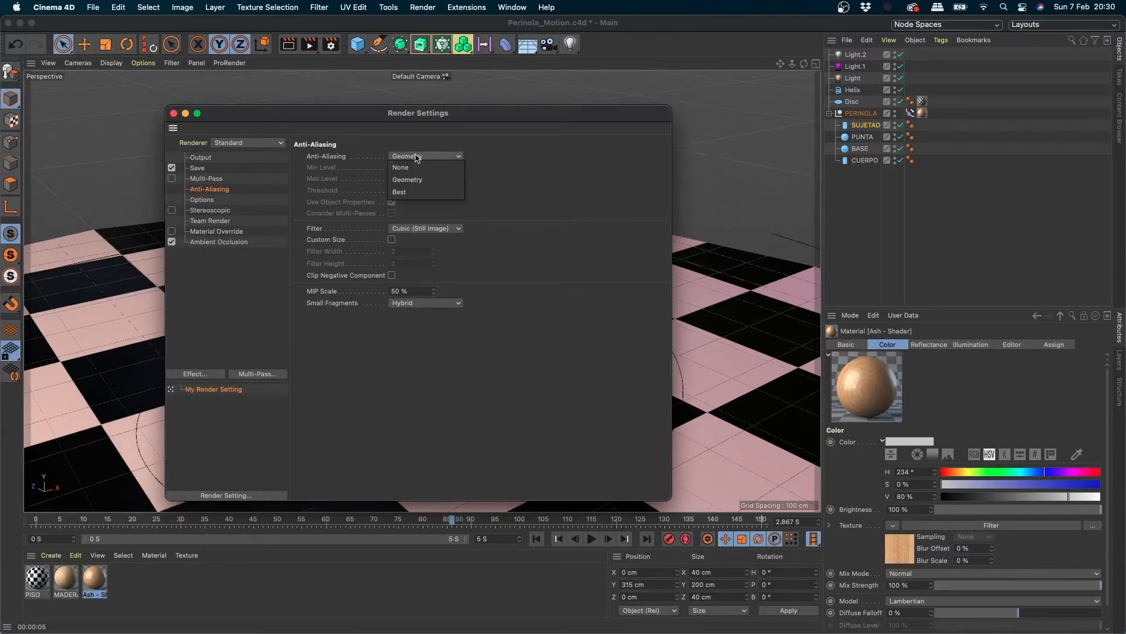
{"action": "left_click", "coordinate": [399, 192]}
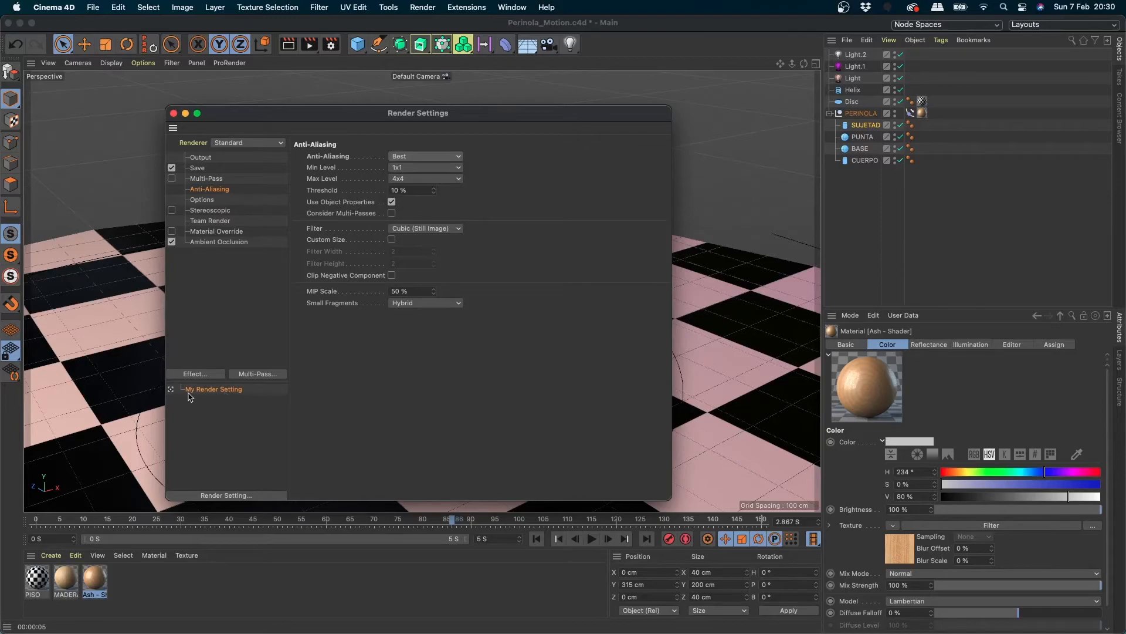
- Rename My Render Setting as Render Alta Calidad
{"action": "double_click", "coordinate": [228, 391]}
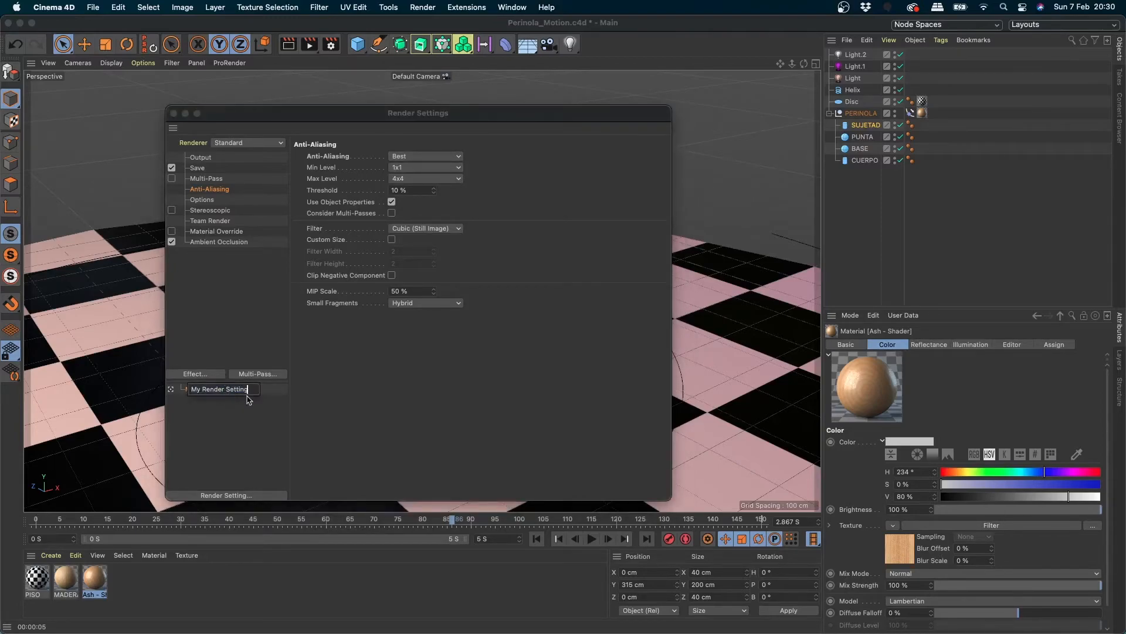
{"action": "left_click_drag", "start_coordinate": [251, 391], "coordinate": [195, 389]}
{"action": "type", "text": "Render Alta Calidad"}
{"action": "key", "text": "Return"}
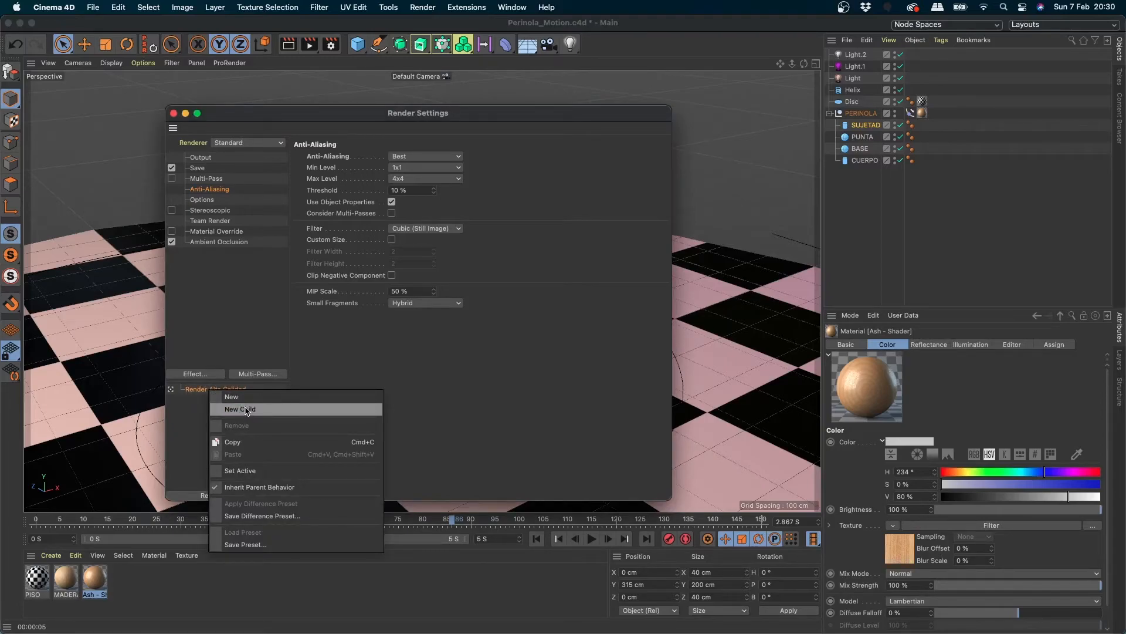
- Create a second render setting from Render Alta Calidad, placed at the same level and named Render Baja Calidad
{"action": "left_click", "coordinate": [245, 410]}
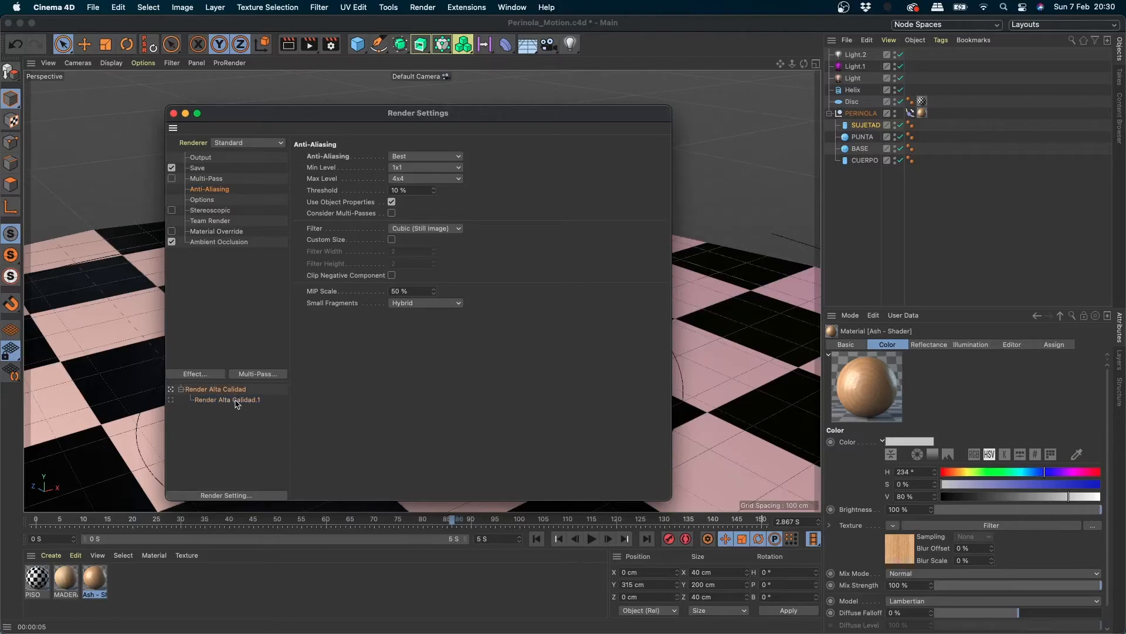
{"action": "left_click_drag", "start_coordinate": [240, 405], "coordinate": [228, 436]}
{"action": "double_click", "coordinate": [224, 404]}
{"action": "left_click_drag", "start_coordinate": [215, 400], "coordinate": [278, 398]}
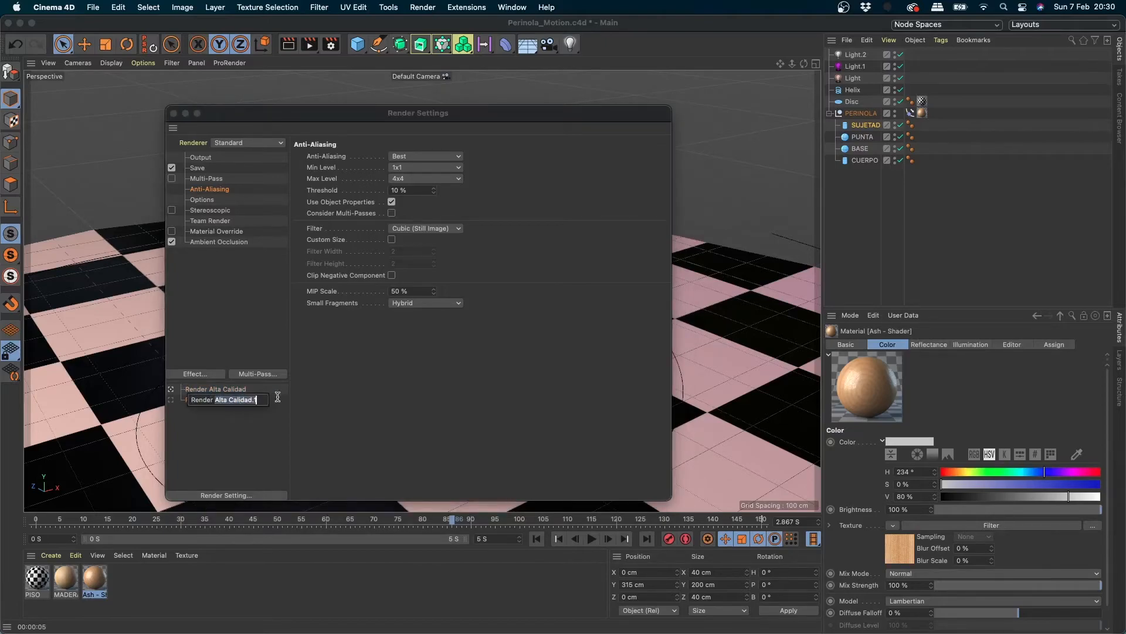
{"action": "type", "text": "Ba"}
{"action": "type", "text": "ja Calidad"}
{"action": "key", "text": "Return"}
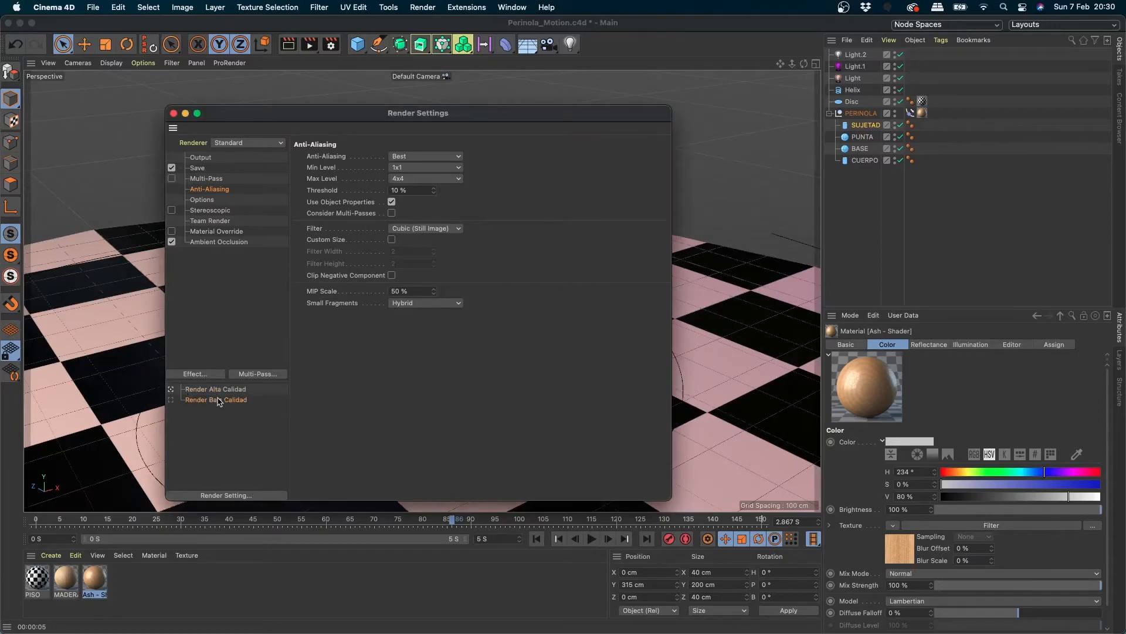
- Set the output size of Render Baja Calidad to 1280 x 720 pixels with the aspect ratio locked
{"action": "left_click", "coordinate": [203, 157]}
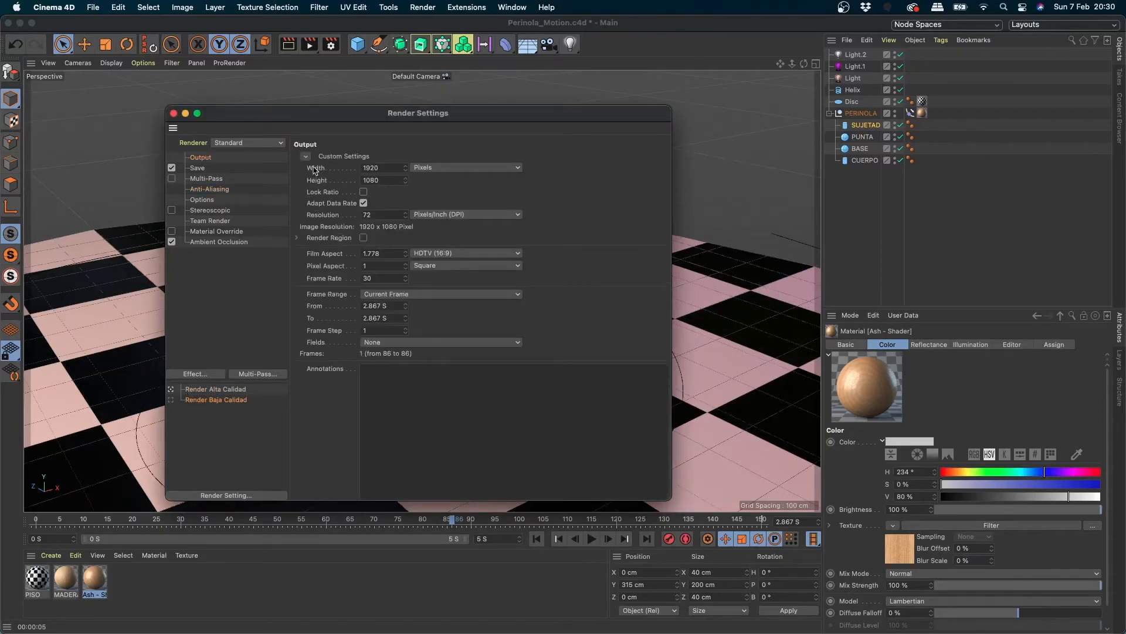
{"action": "double_click", "coordinate": [378, 168]}
{"action": "type", "text": "1"}
{"action": "left_click", "coordinate": [364, 191]}
{"action": "type", "text": "1280"}
{"action": "key", "text": "Return"}
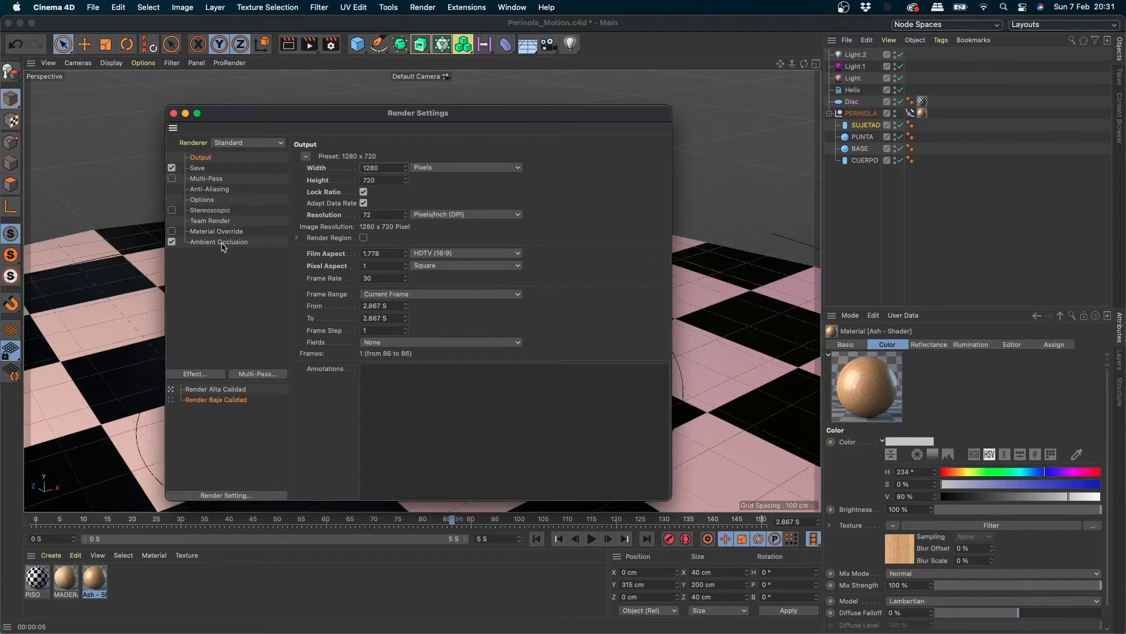
- Disable Ambient Occlusion for Render Baja Calidad and check its Save options
{"action": "left_click", "coordinate": [175, 242]}
{"action": "left_click", "coordinate": [211, 241]}
{"action": "left_click", "coordinate": [217, 169]}
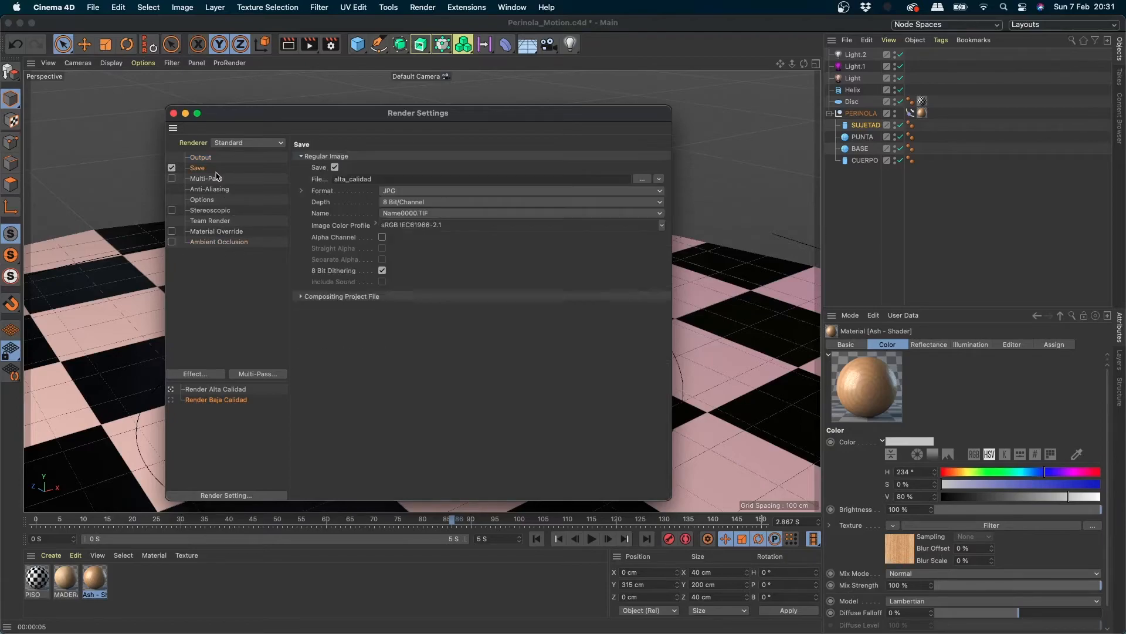
- Set Anti-Aliasing to None and turn off Reflection for Render Baja Calidad
{"action": "left_click", "coordinate": [216, 189]}
{"action": "left_click", "coordinate": [427, 158]}
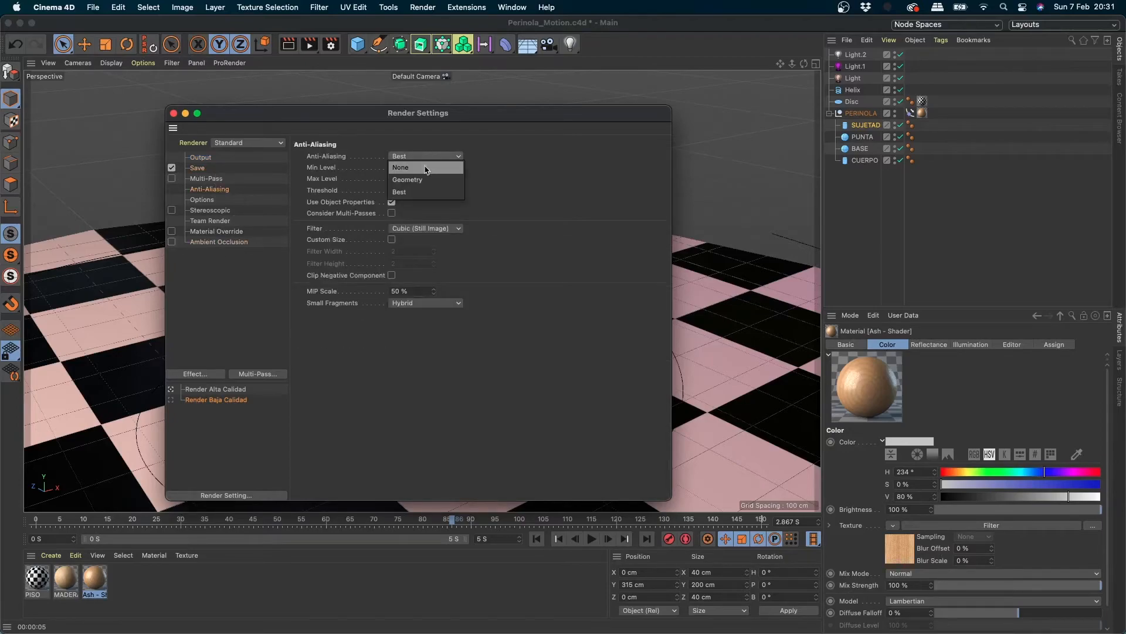
{"action": "left_click", "coordinate": [414, 169]}
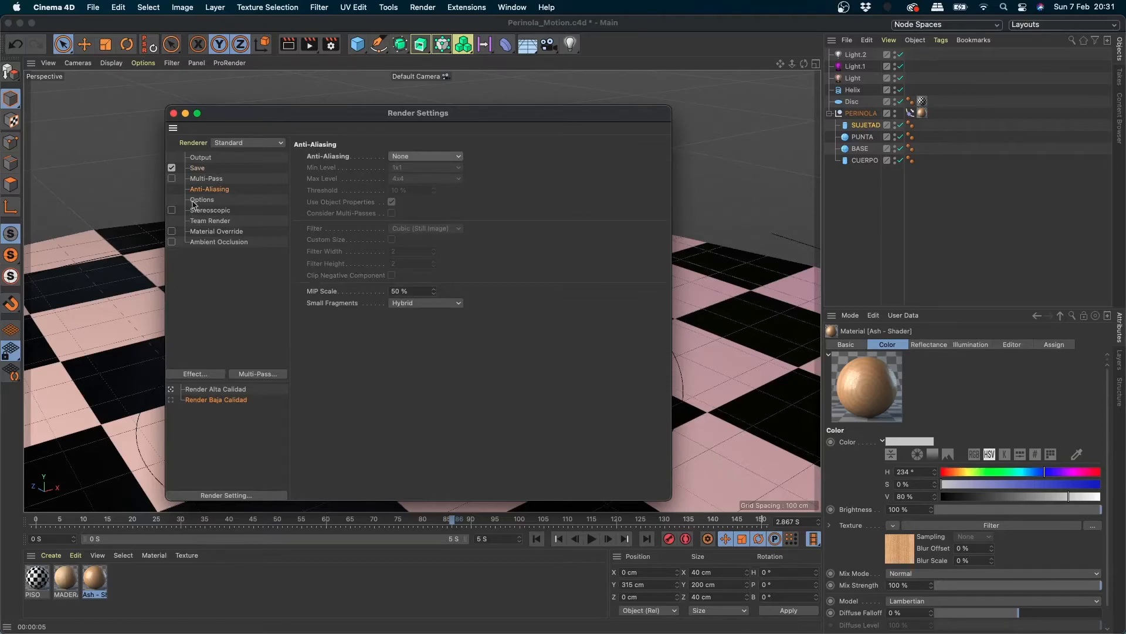
{"action": "left_click", "coordinate": [196, 200]}
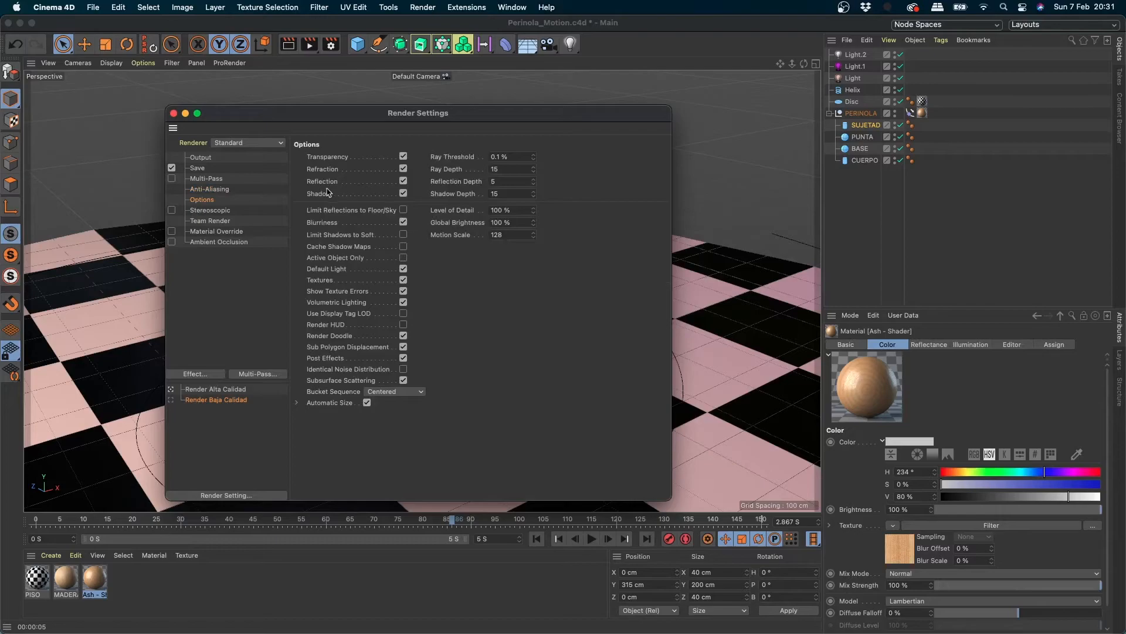
{"action": "left_click", "coordinate": [404, 182]}
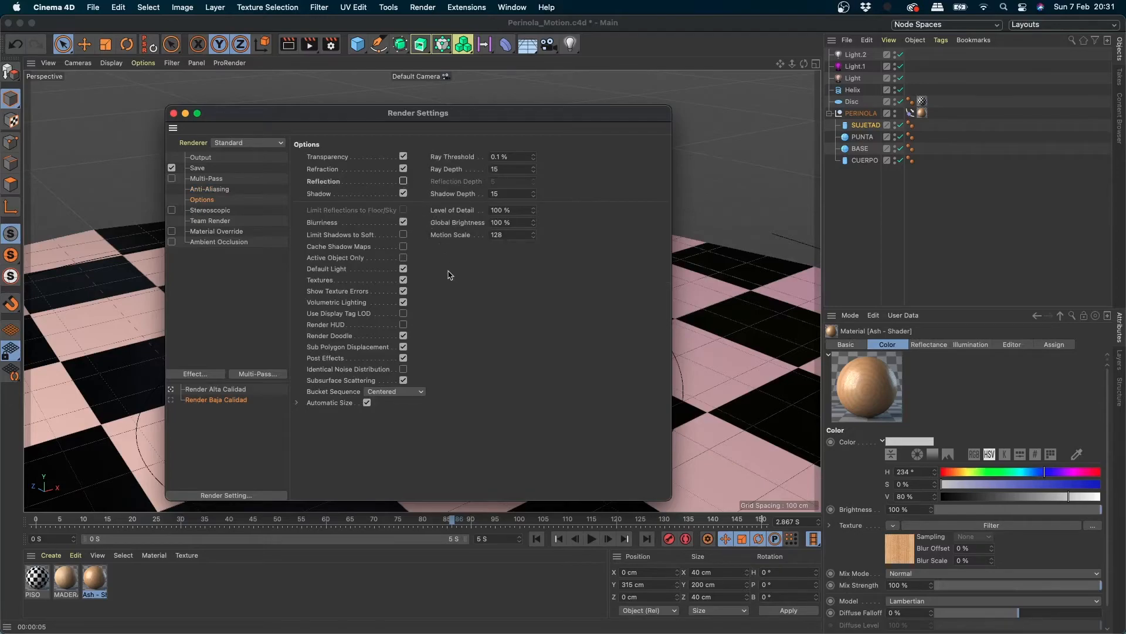
- Switch repeatedly between Render Alta Calidad and Render Baja Calidad to compare their Reflection and Ambient Occlusion settings
{"action": "left_click", "coordinate": [230, 390]}
{"action": "left_click", "coordinate": [231, 399]}
{"action": "left_click", "coordinate": [230, 389]}
{"action": "left_click", "coordinate": [230, 399]}
{"action": "left_click", "coordinate": [231, 390]}
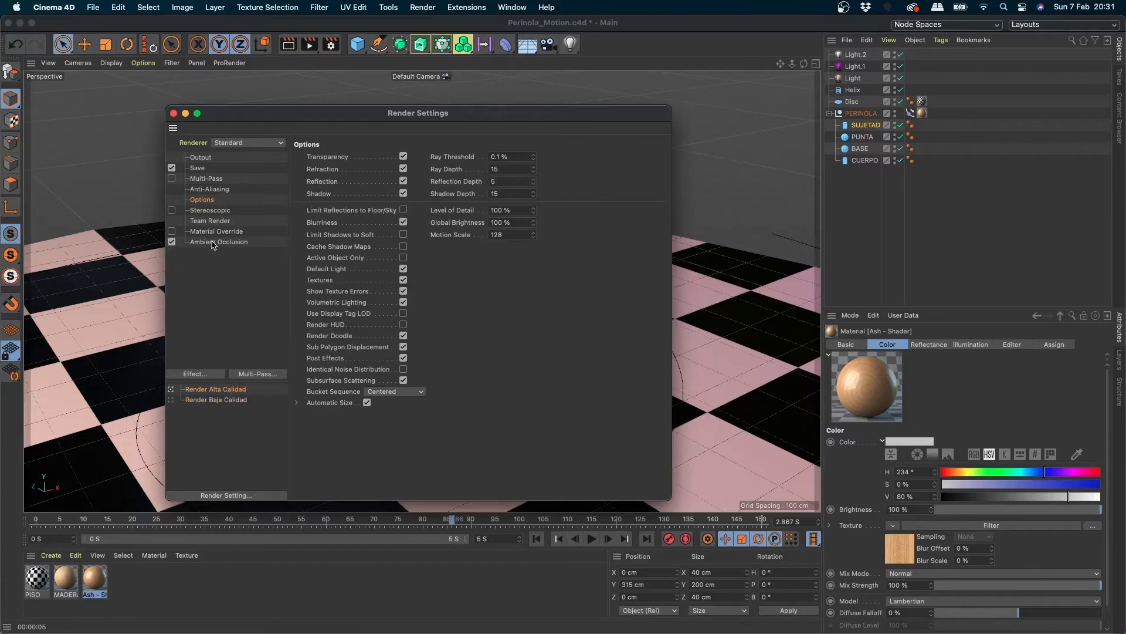
{"action": "left_click", "coordinate": [200, 400]}
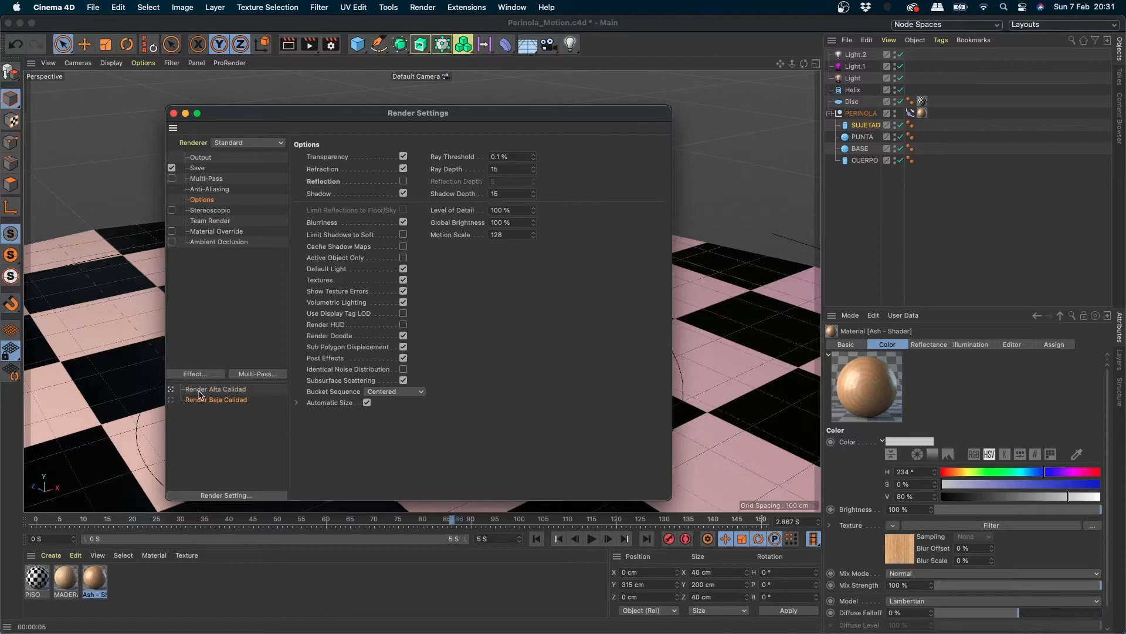
{"action": "left_click", "coordinate": [199, 390]}
{"action": "left_click", "coordinate": [199, 399]}
{"action": "left_click", "coordinate": [200, 390]}
{"action": "left_click", "coordinate": [199, 399]}
{"action": "left_click", "coordinate": [197, 391]}
{"action": "left_click", "coordinate": [198, 400]}
{"action": "left_click", "coordinate": [198, 390]}
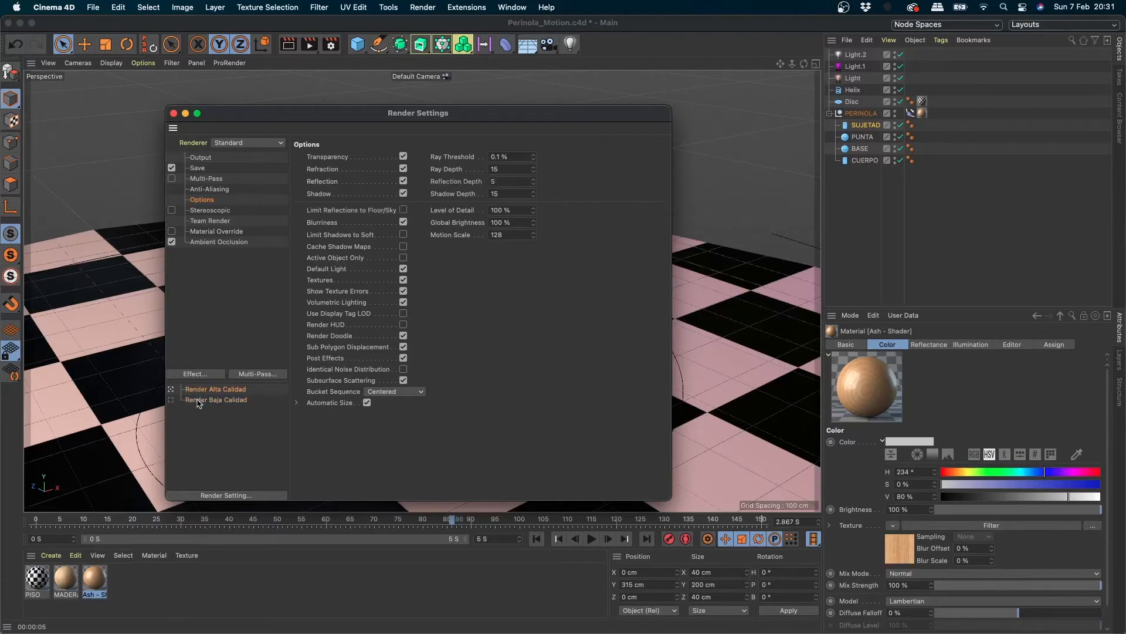
- Alternate the selected and active render setting between Render Alta Calidad and Render Baja Calidad to review how their options differ
{"action": "left_click", "coordinate": [198, 399]}
{"action": "left_click", "coordinate": [198, 390]}
{"action": "left_click", "coordinate": [197, 399]}
{"action": "left_click", "coordinate": [170, 389]}
{"action": "left_click", "coordinate": [171, 400]}
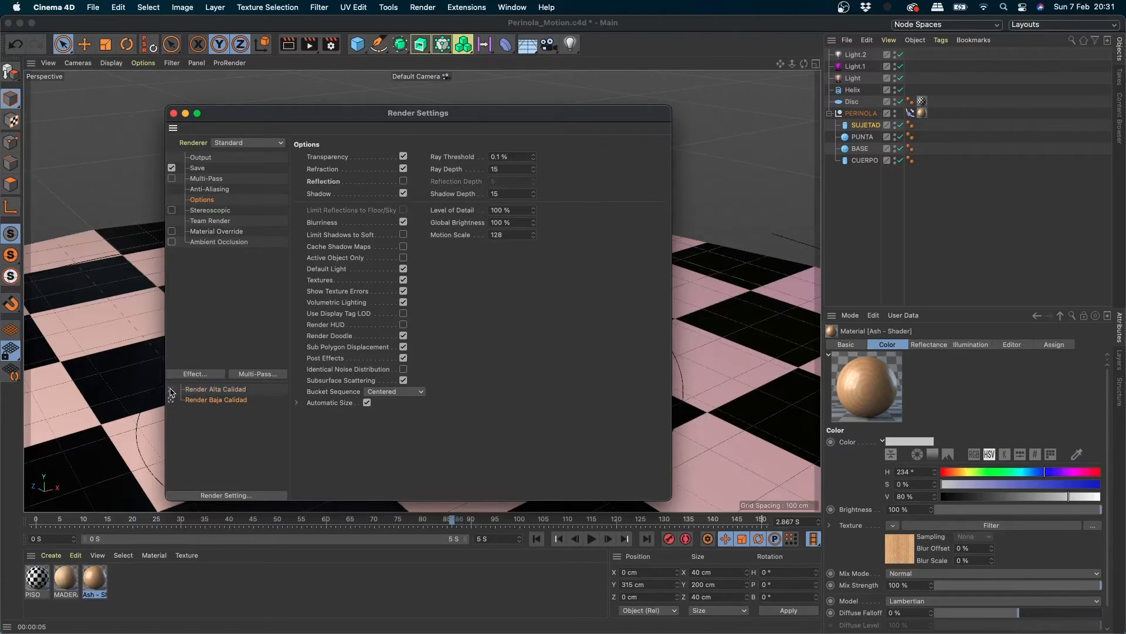
{"action": "left_click", "coordinate": [171, 389]}
{"action": "left_click", "coordinate": [171, 400]}
{"action": "left_click", "coordinate": [172, 390]}
{"action": "left_click", "coordinate": [171, 400]}
{"action": "left_click", "coordinate": [171, 390]}
{"action": "left_click", "coordinate": [171, 400]}
{"action": "left_click", "coordinate": [170, 389]}
{"action": "left_click", "coordinate": [171, 400]}
{"action": "left_click", "coordinate": [170, 389]}
- Make Render Baja Calidad the active setting and save its output to the Desktop as baja_calidad
{"action": "left_click", "coordinate": [171, 400]}
{"action": "left_click", "coordinate": [205, 158]}
{"action": "left_click", "coordinate": [199, 169]}
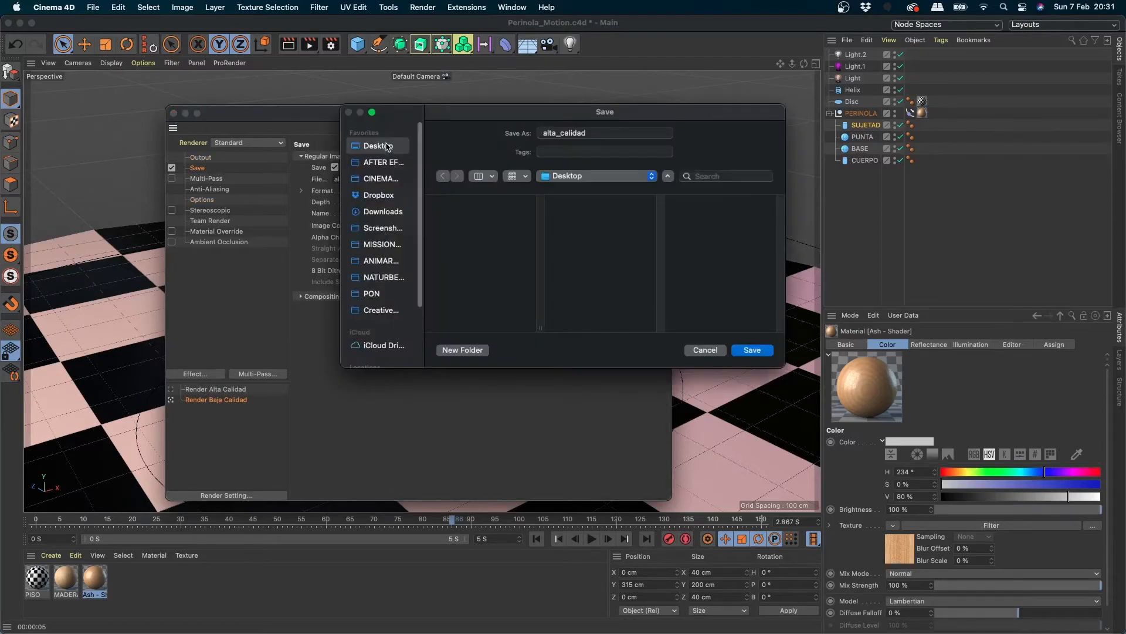
{"action": "left_click_drag", "start_coordinate": [597, 133], "coordinate": [482, 131]}
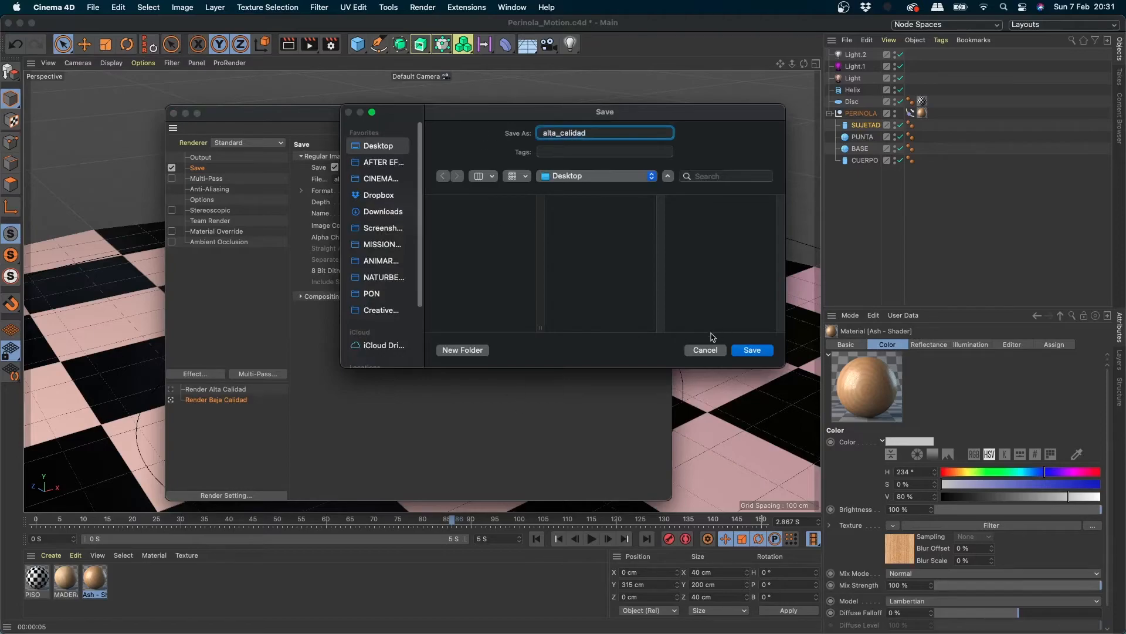
{"action": "left_click", "coordinate": [752, 350]}
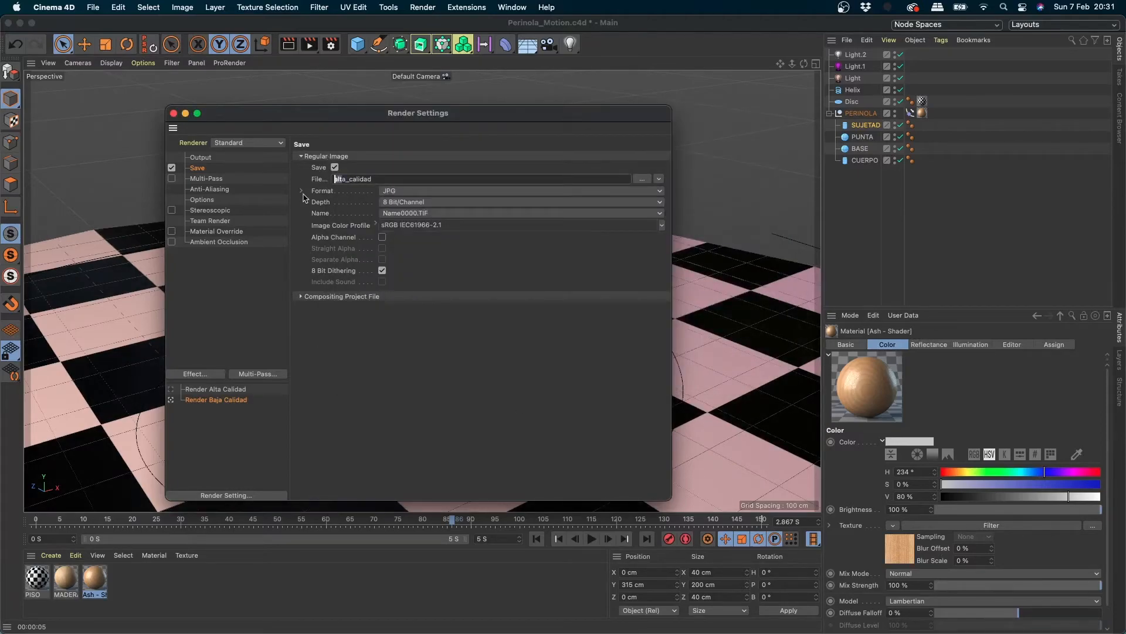
{"action": "type", "text": "j"}
{"action": "key", "text": "Return"}
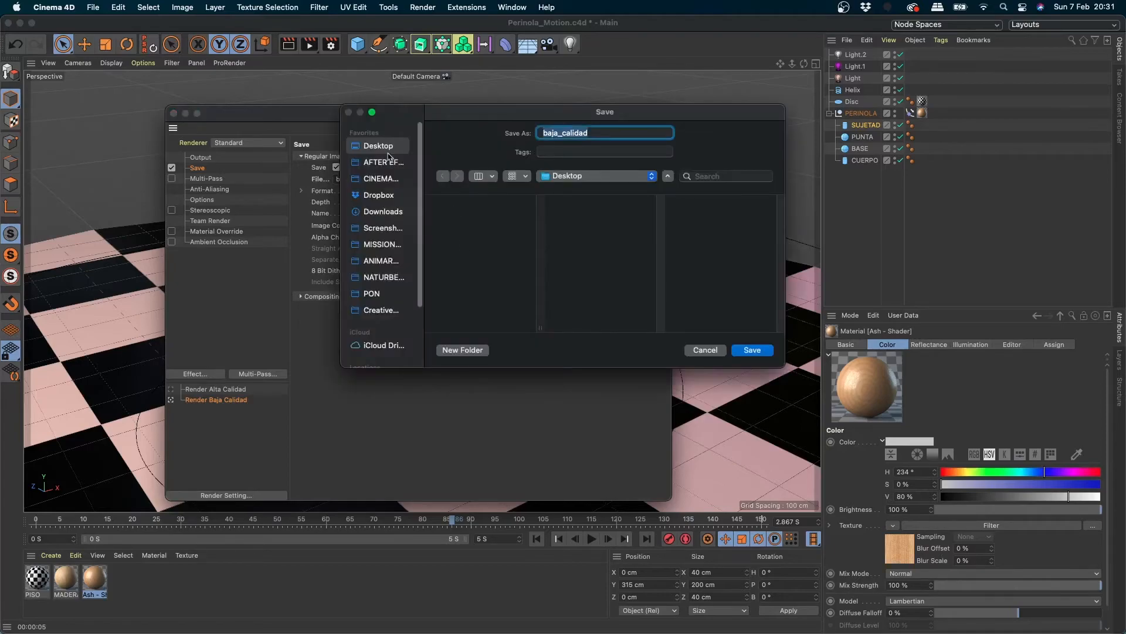
{"action": "left_click", "coordinate": [754, 350]}
{"action": "left_click", "coordinate": [173, 113]}
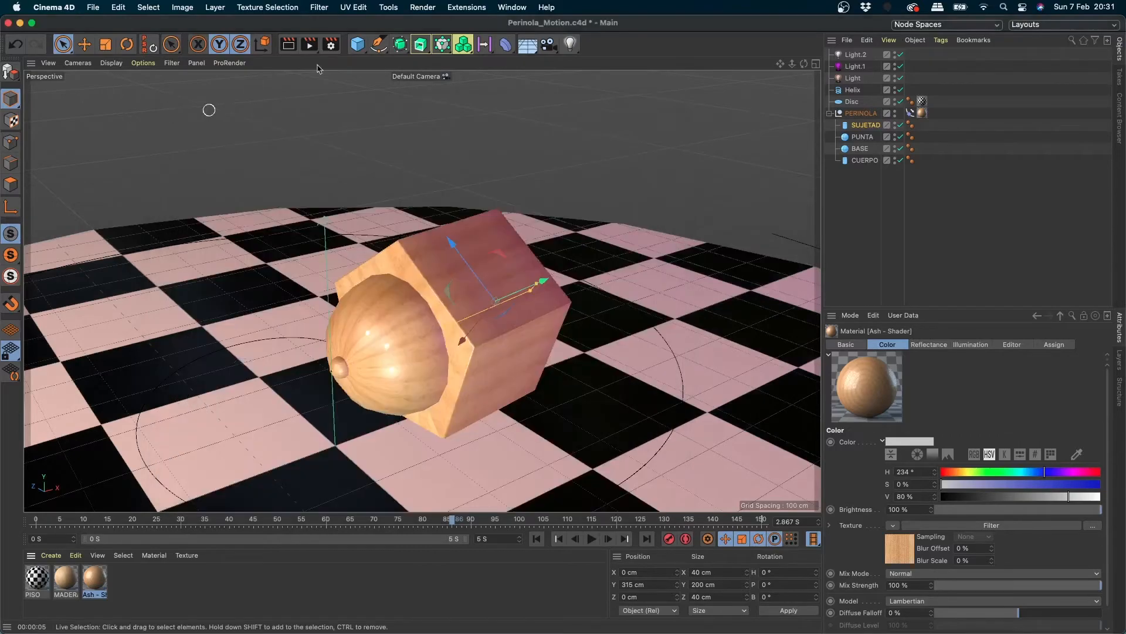
- Render the current frame with the low-quality setting in the Picture Viewer and show it at 100% zoom
{"action": "left_click", "coordinate": [311, 45]}
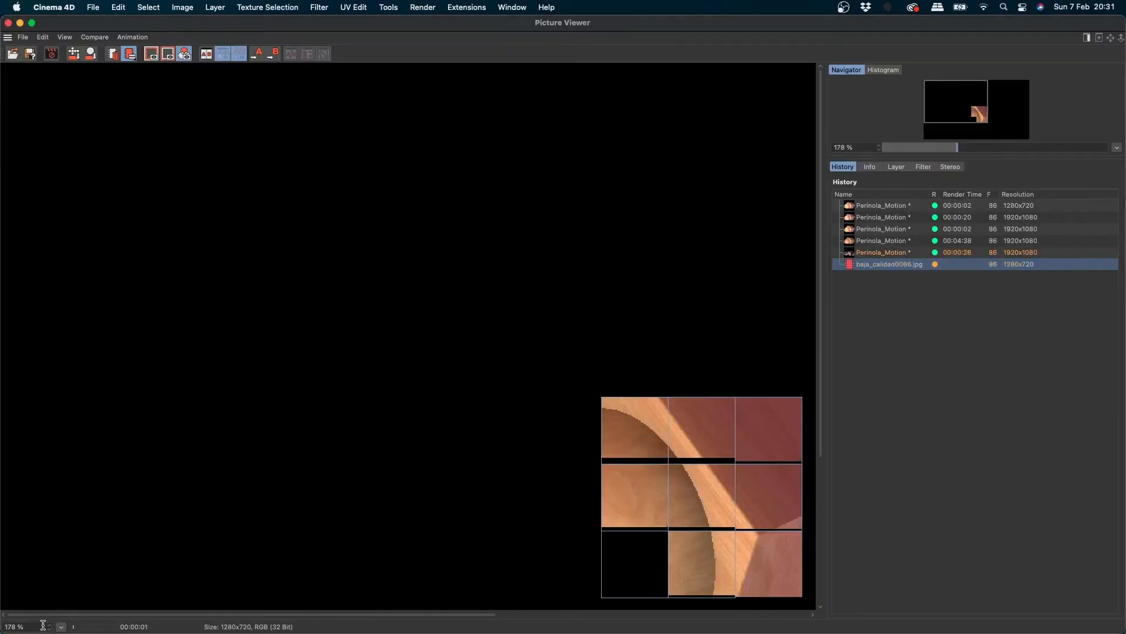
{"action": "left_click", "coordinate": [34, 627]}
{"action": "type", "text": "100"}
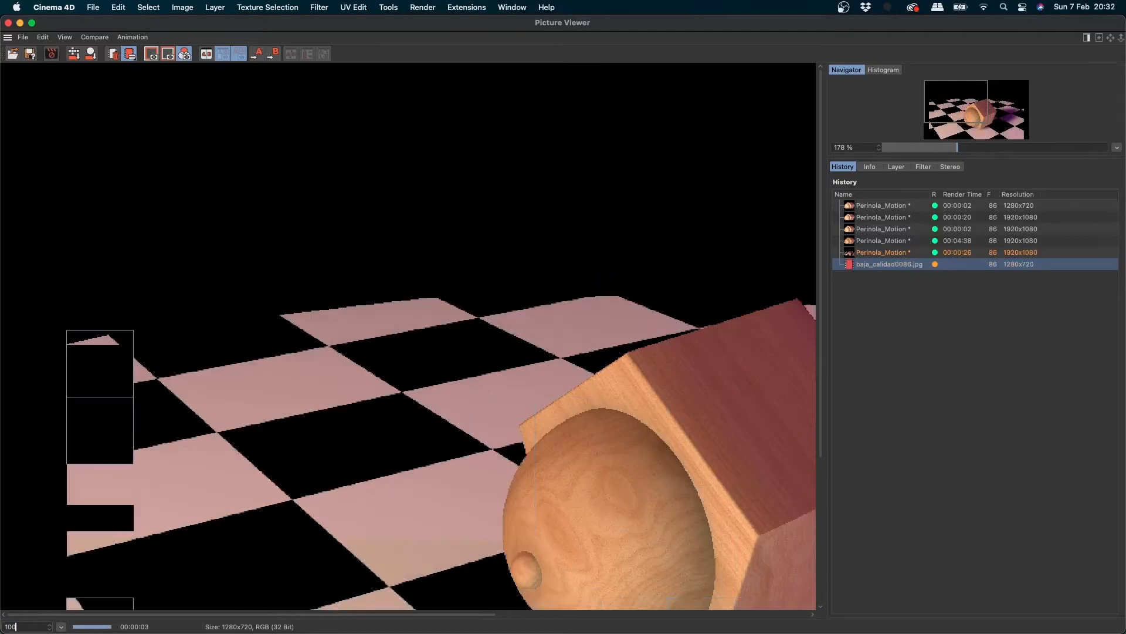
{"action": "key", "text": "Return"}
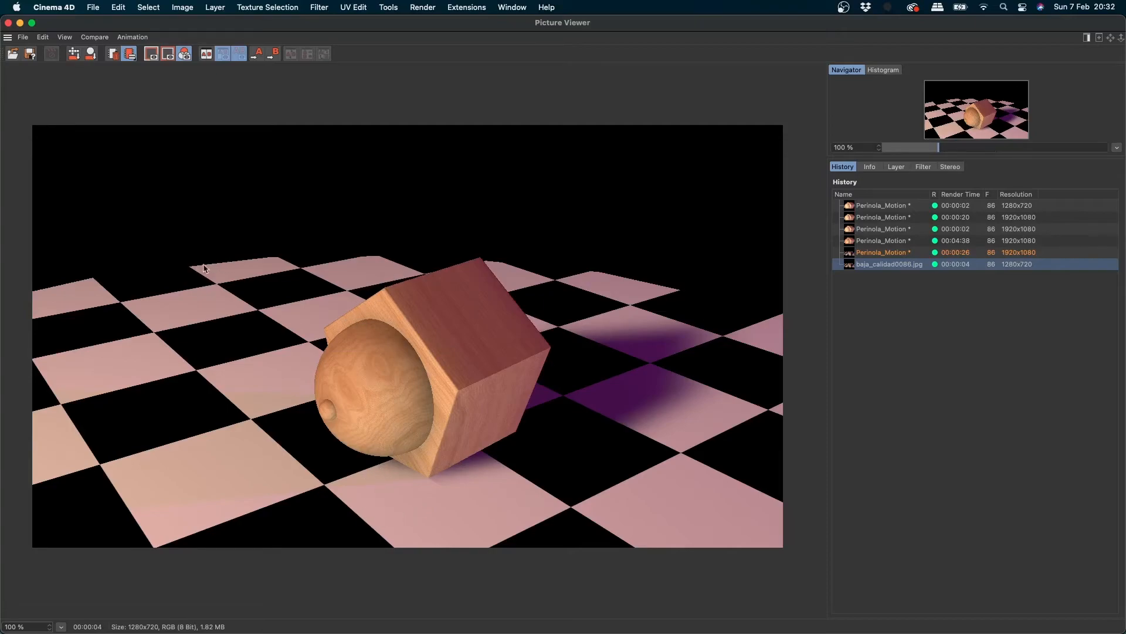
- Inspect the floor and top edges of the low-quality render up close, return to 100% zoom and close the viewer
{"action": "left_click_drag", "start_coordinate": [50, 626], "coordinate": [49, 562]}
{"action": "left_click_drag", "start_coordinate": [100, 262], "coordinate": [190, 337]}
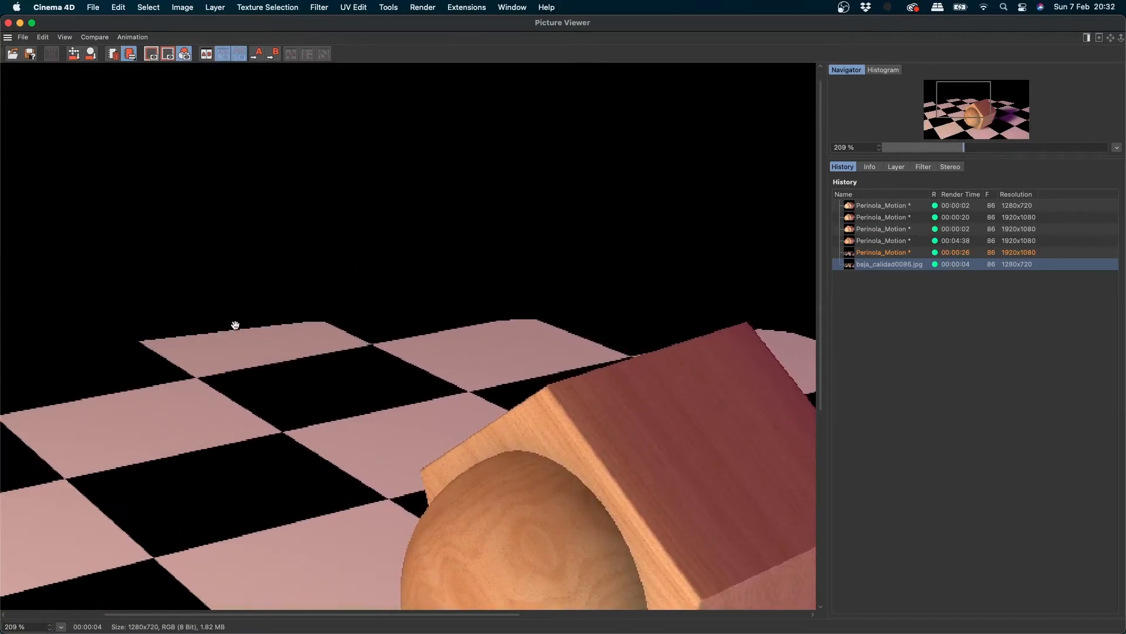
{"action": "left_click", "coordinate": [36, 627]}
{"action": "type", "text": "100"}
{"action": "key", "text": "Return"}
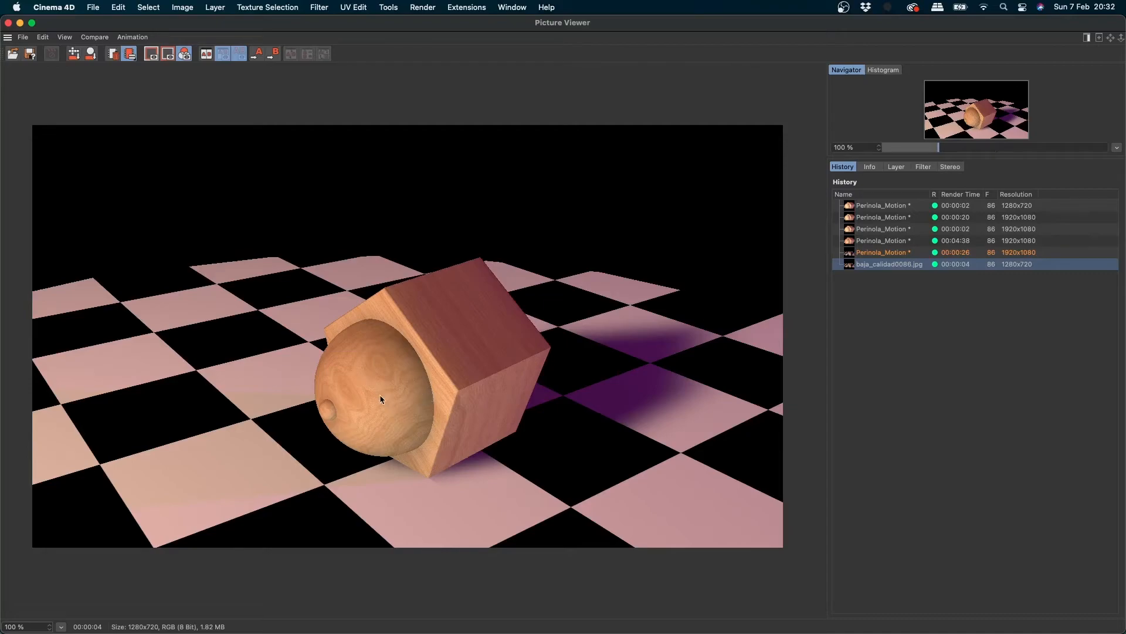
{"action": "left_click", "coordinate": [9, 23]}
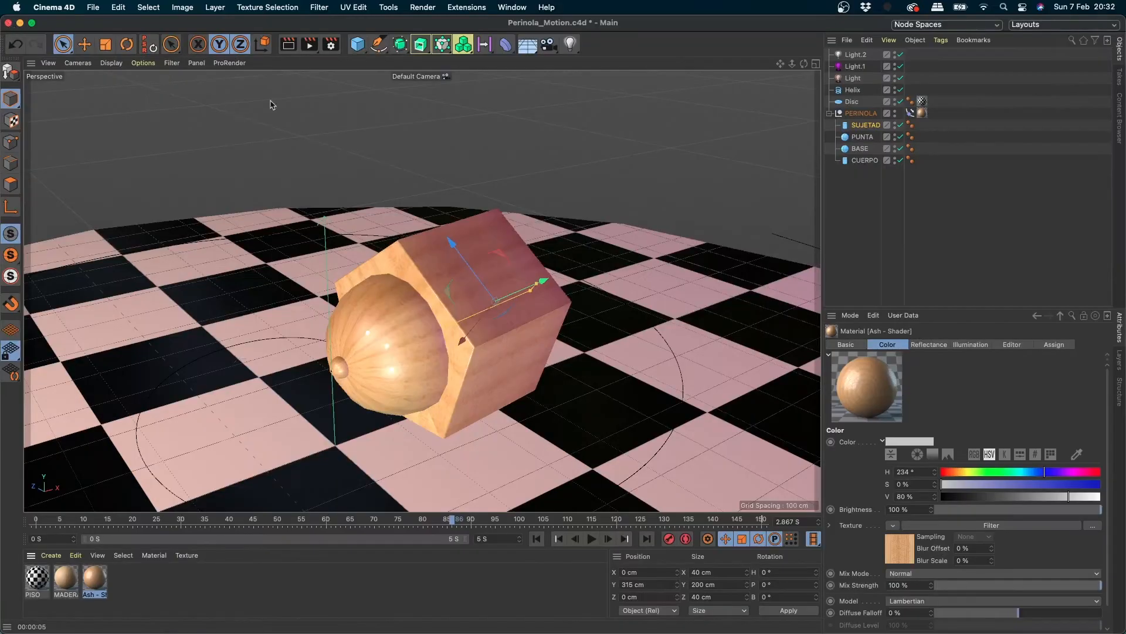
- Make Render Alta Calidad the active setting and save its output to the Desktop as alta_calidad
{"action": "left_click", "coordinate": [326, 44]}
{"action": "left_click", "coordinate": [353, 316]}
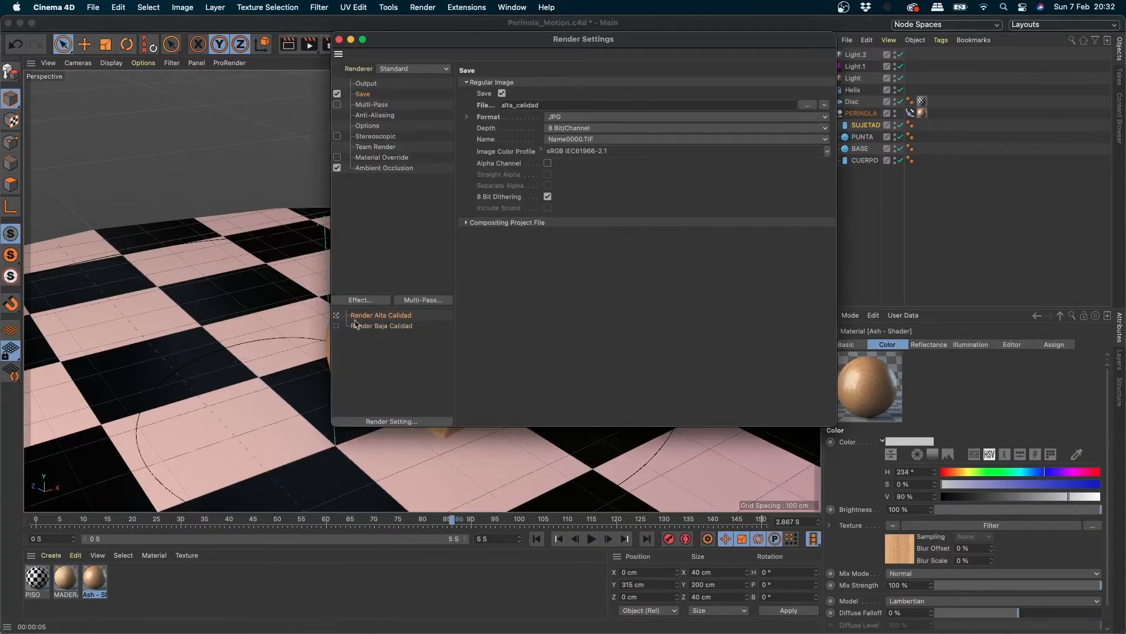
{"action": "left_click", "coordinate": [339, 39]}
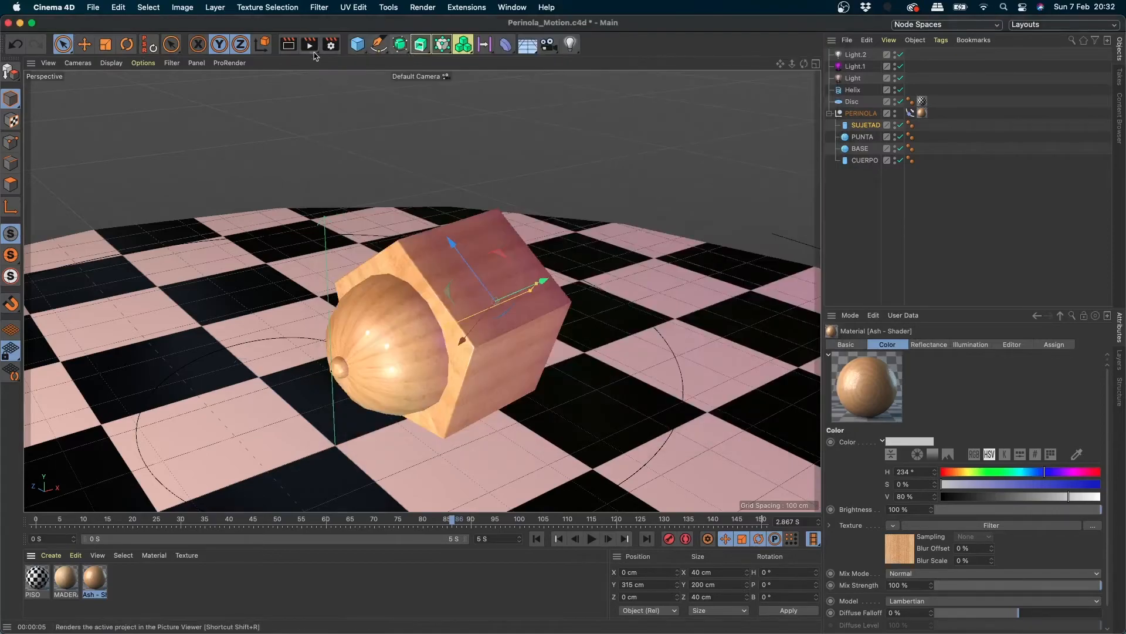
{"action": "left_click", "coordinate": [330, 44]}
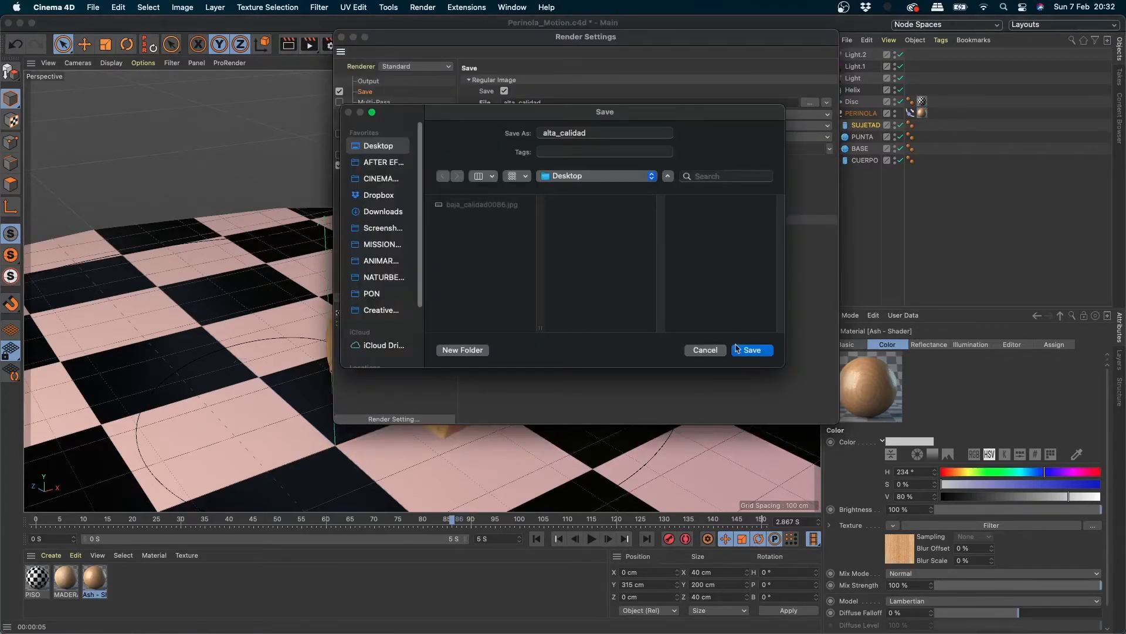
{"action": "left_click", "coordinate": [743, 349]}
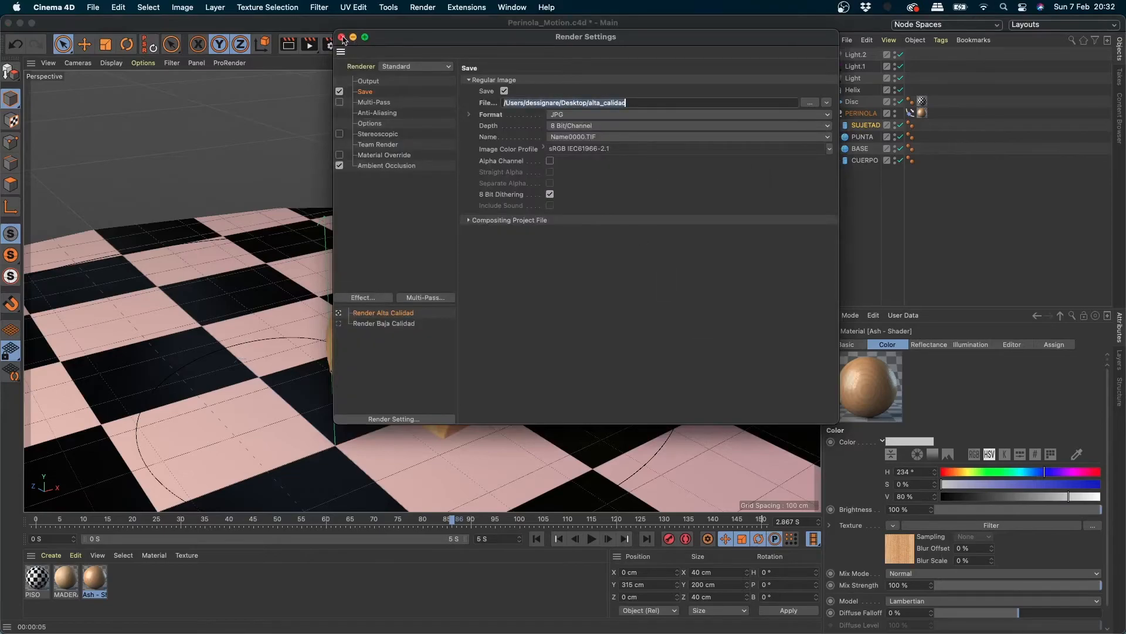
{"action": "left_click", "coordinate": [341, 37]}
- Render the current frame with the high-quality setting in the Picture Viewer and show it at 50% zoom
{"action": "left_click", "coordinate": [309, 44]}
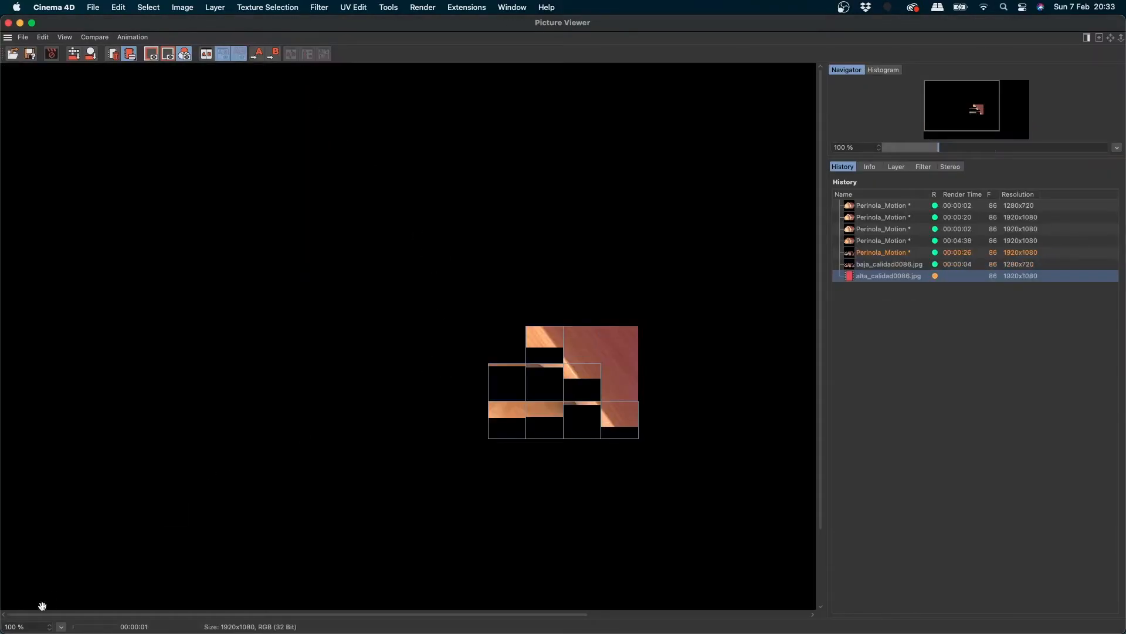
{"action": "double_click", "coordinate": [28, 622]}
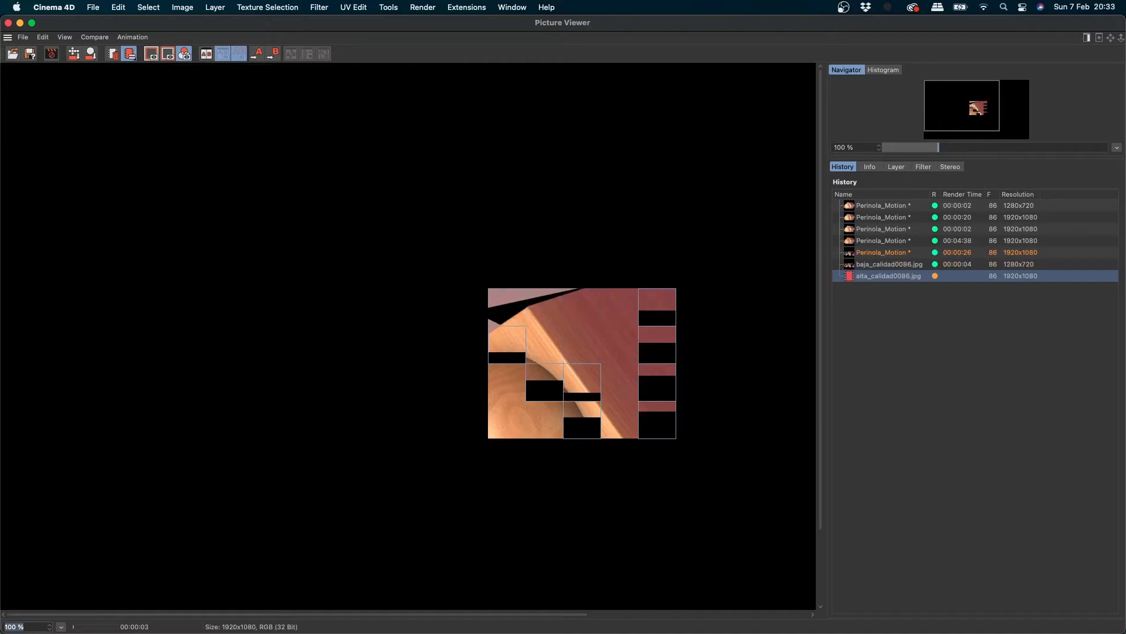
{"action": "type", "text": "30"}
{"action": "key", "text": "Return"}
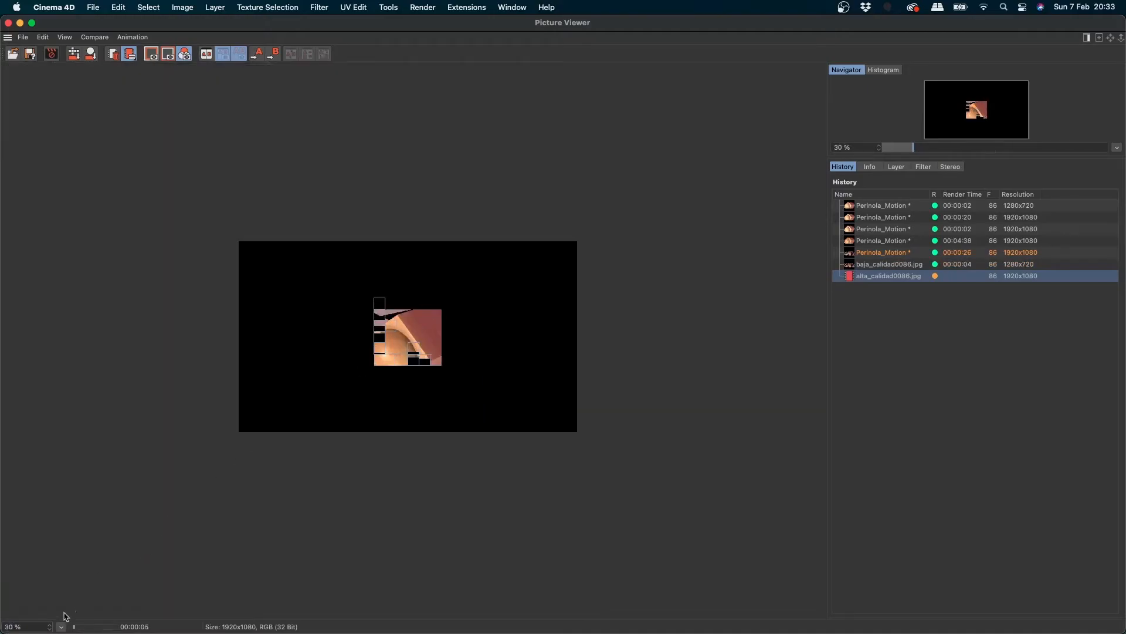
{"action": "left_click_drag", "start_coordinate": [49, 627], "coordinate": [50, 614]}
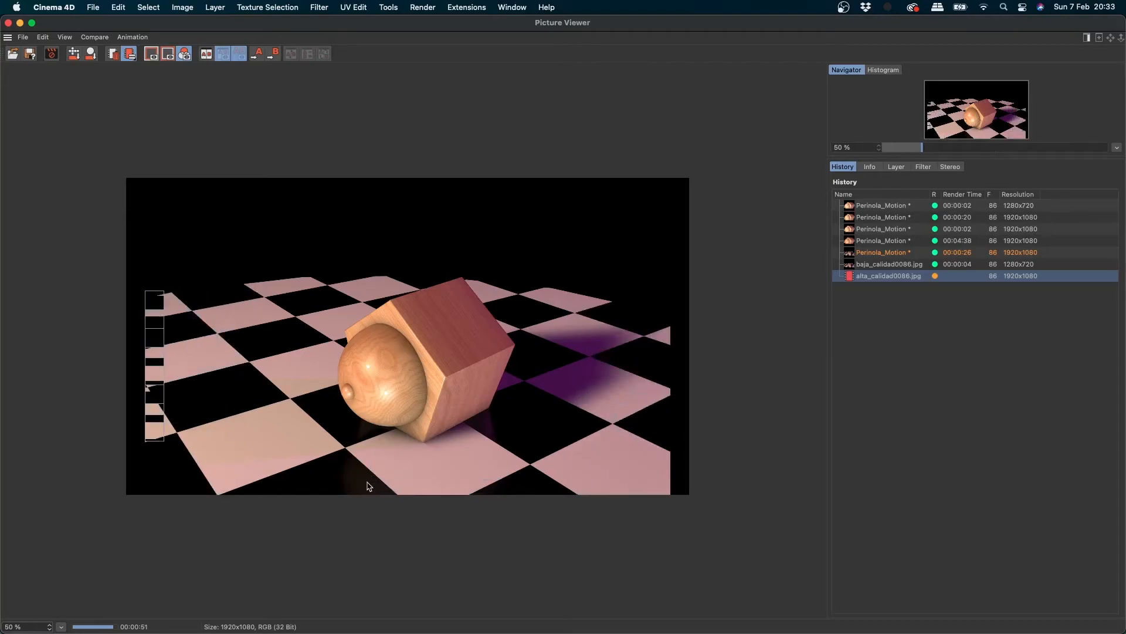
- View the high-quality render at 100% zoom and check it against baja_calidad0086.jpg, centring on the wooden top
{"action": "left_click", "coordinate": [26, 622]}
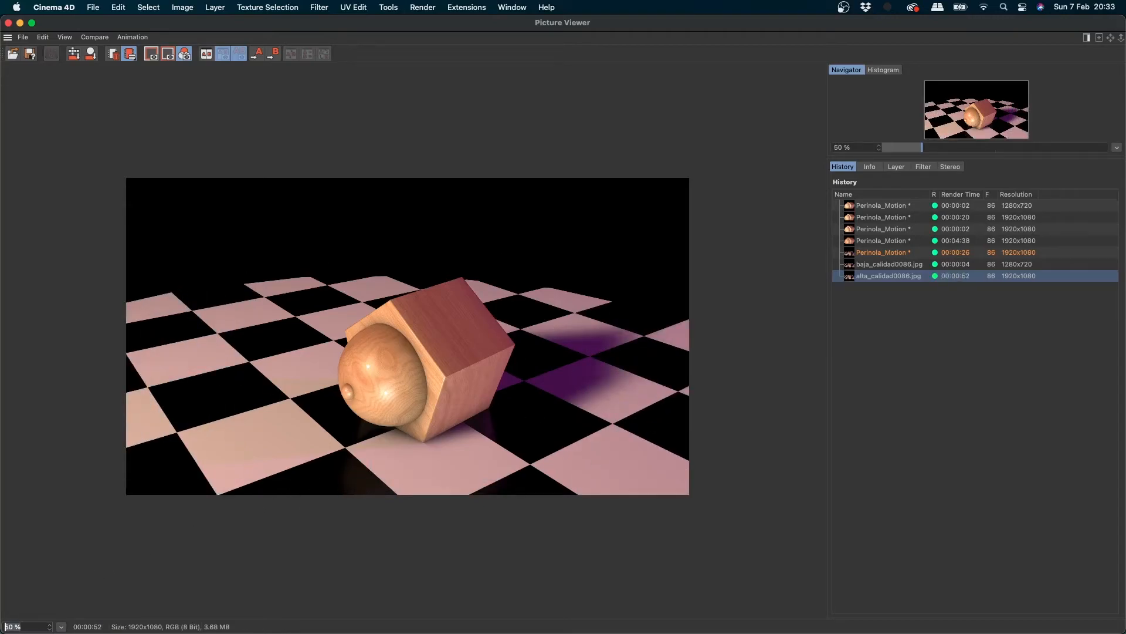
{"action": "type", "text": "100"}
{"action": "key", "text": "Return"}
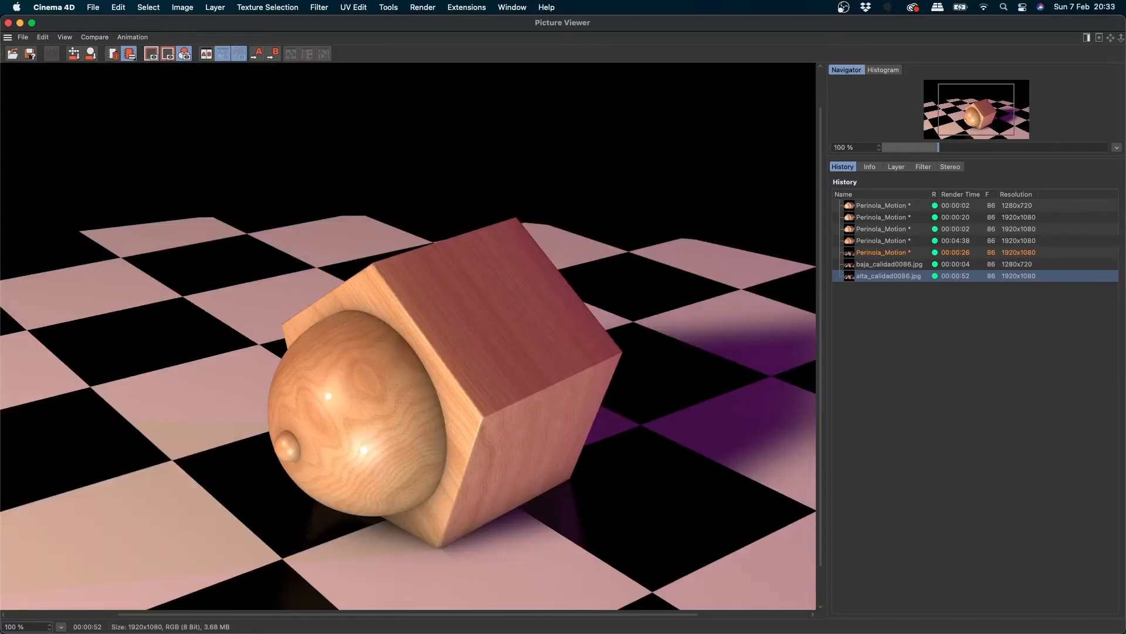
{"action": "double_click", "coordinate": [880, 265]}
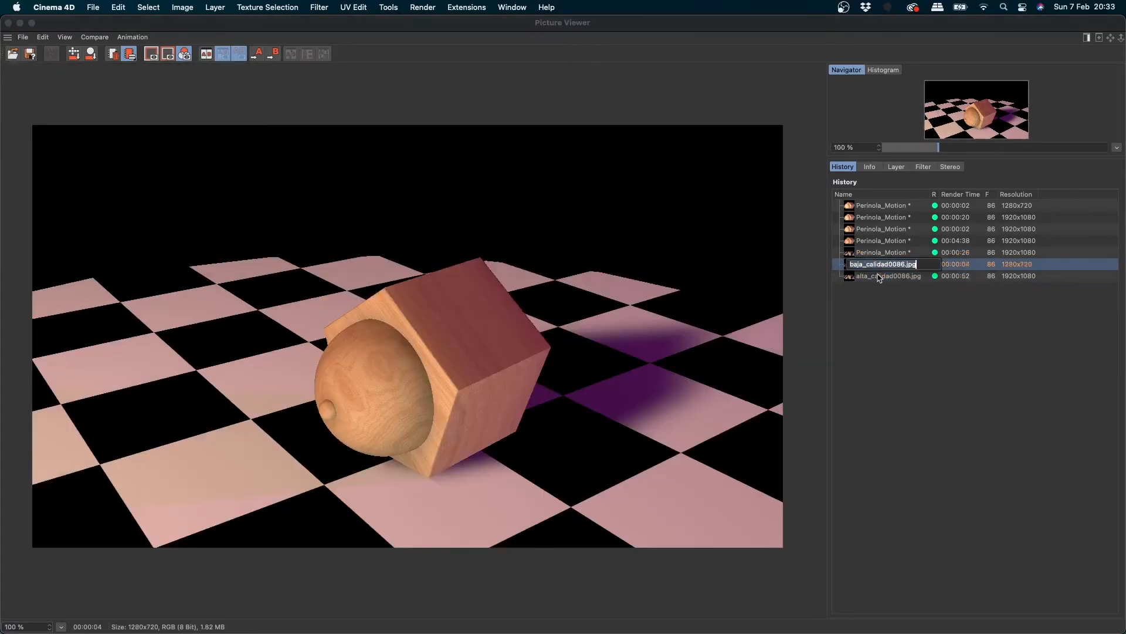
{"action": "left_click", "coordinate": [880, 277]}
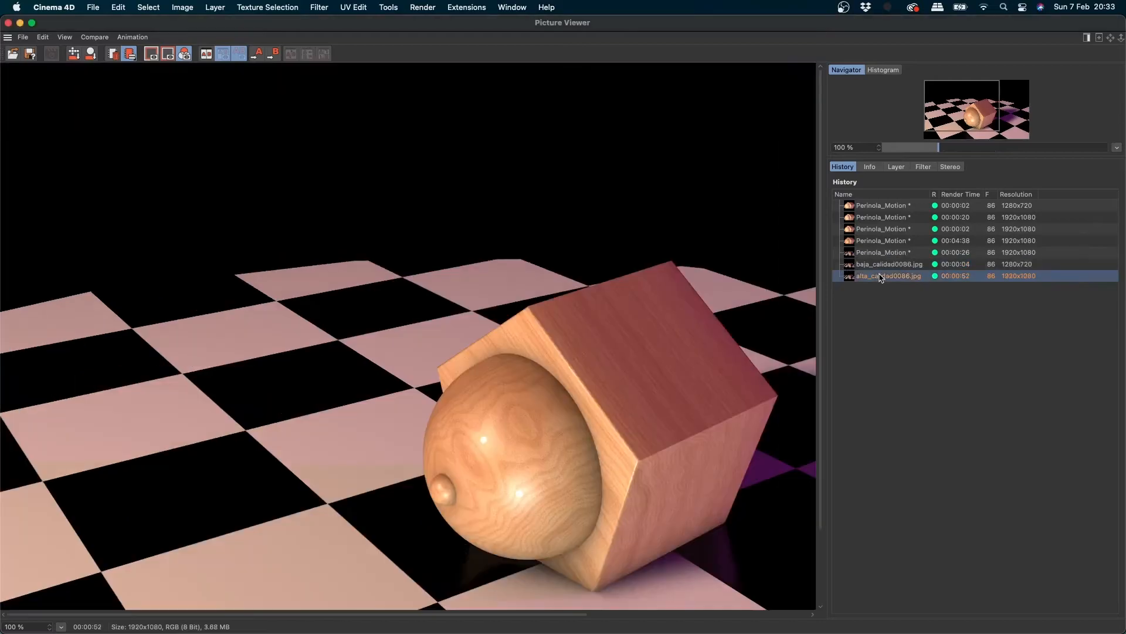
{"action": "left_click_drag", "start_coordinate": [618, 434], "coordinate": [365, 369]}
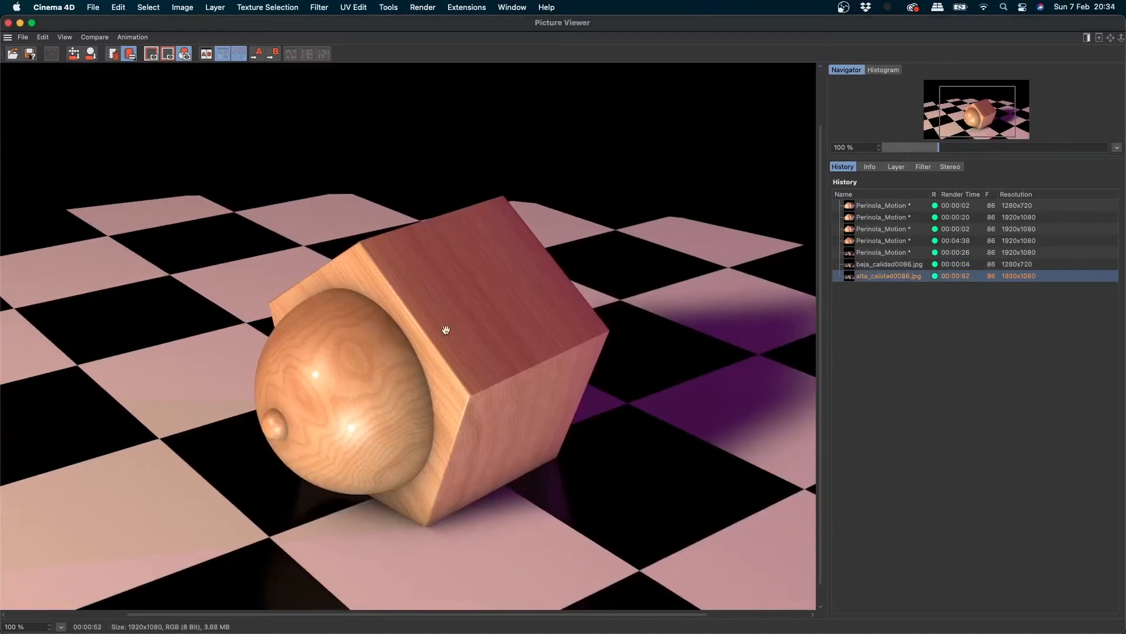
{"action": "left_click_drag", "start_coordinate": [240, 494], "coordinate": [290, 478]}
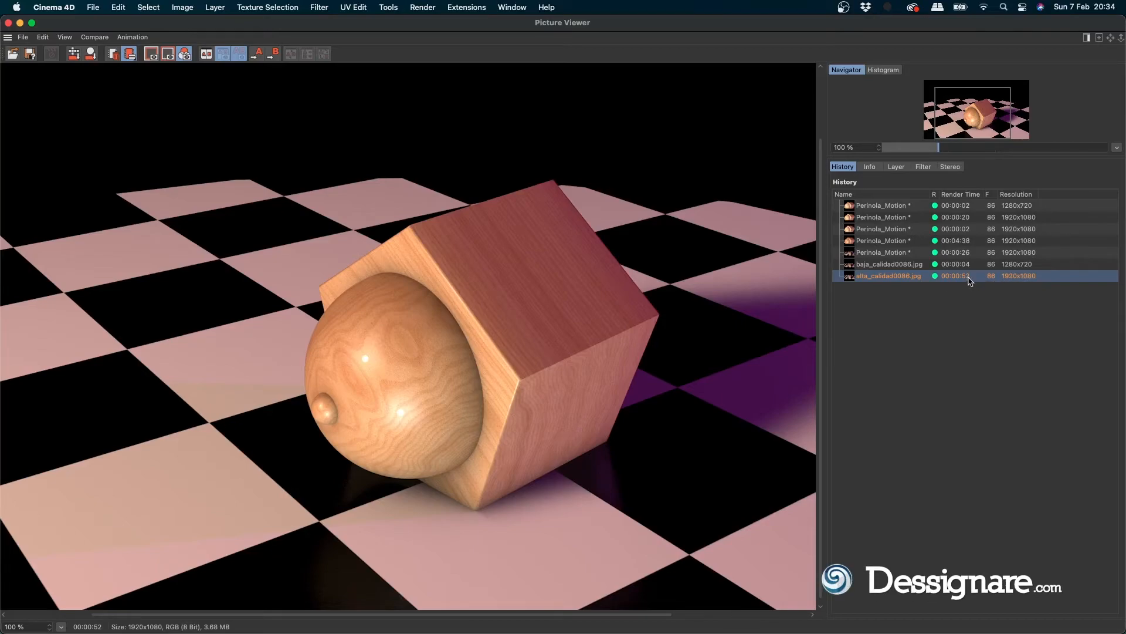
- Alternate between baja_calidad0086.jpg and alta_calidad0086.jpg in the render history to compare their quality
{"action": "left_click", "coordinate": [910, 266]}
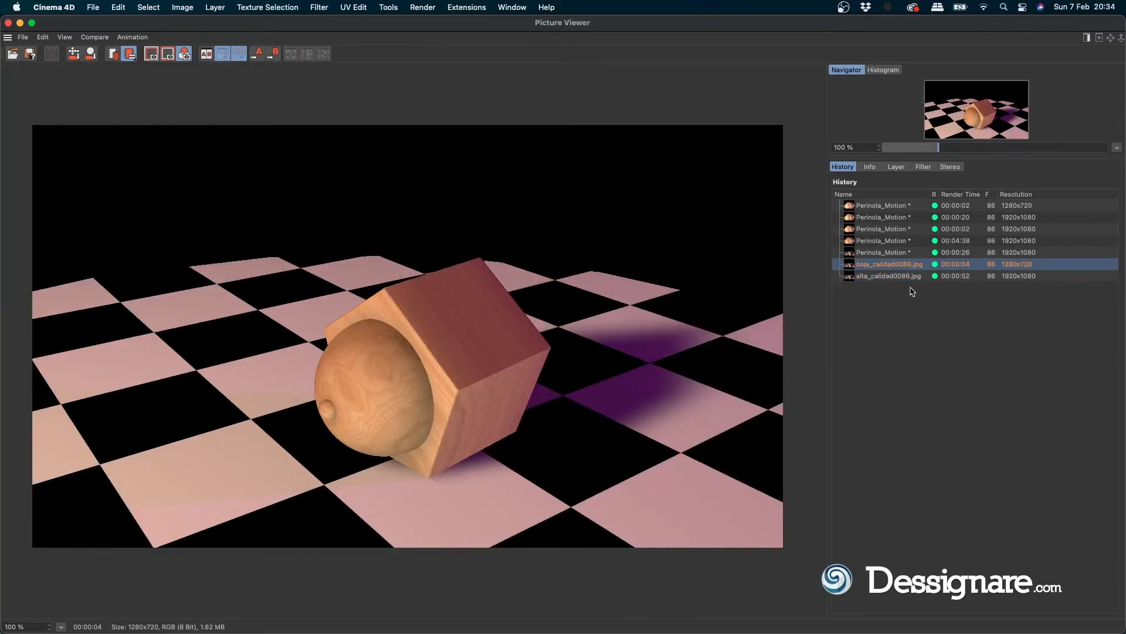
{"action": "left_click", "coordinate": [910, 276]}
{"action": "left_click", "coordinate": [908, 265]}
{"action": "left_click", "coordinate": [905, 274]}
{"action": "left_click", "coordinate": [904, 266]}
{"action": "left_click", "coordinate": [903, 275]}
{"action": "double_click", "coordinate": [902, 267]}
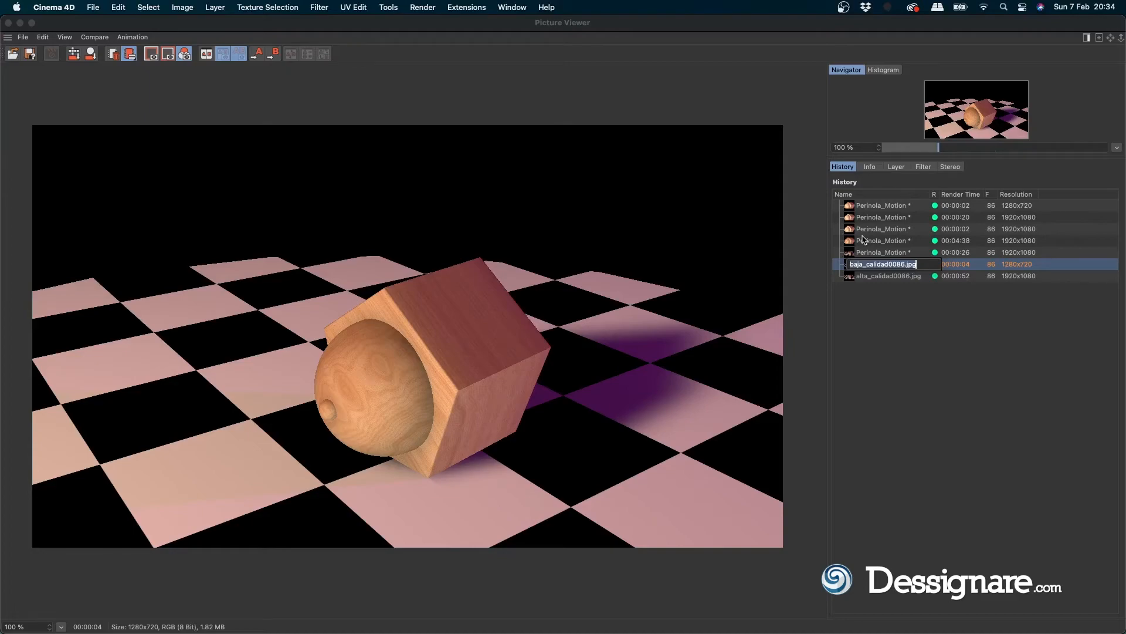
{"action": "left_click", "coordinate": [887, 276]}
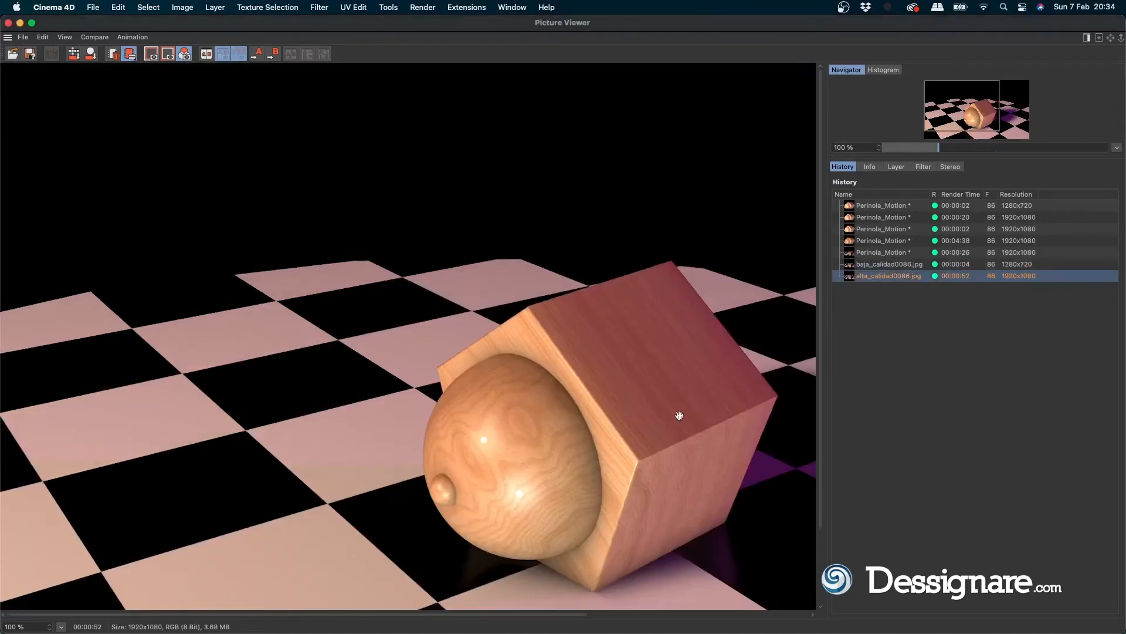
- Examine the wood grain, highlights and floor shadows of alta_calidad0086.jpg at 173% zoom, and return to 100%
{"action": "left_click_drag", "start_coordinate": [679, 415], "coordinate": [478, 415]}
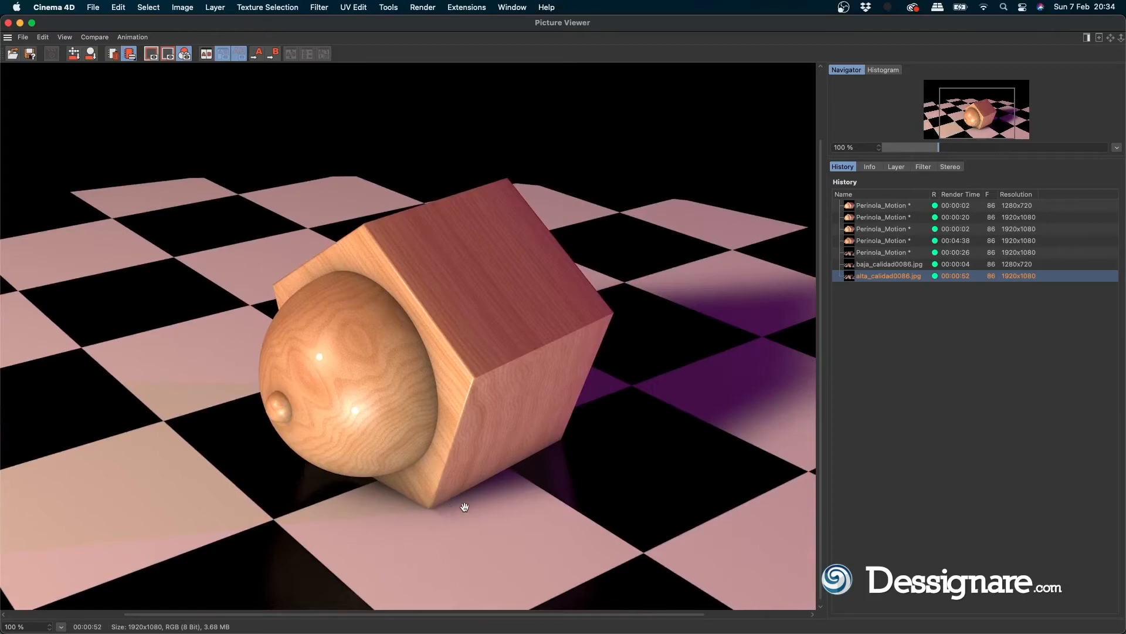
{"action": "left_click_drag", "start_coordinate": [51, 626], "coordinate": [51, 583]}
{"action": "left_click_drag", "start_coordinate": [482, 455], "coordinate": [416, 273]}
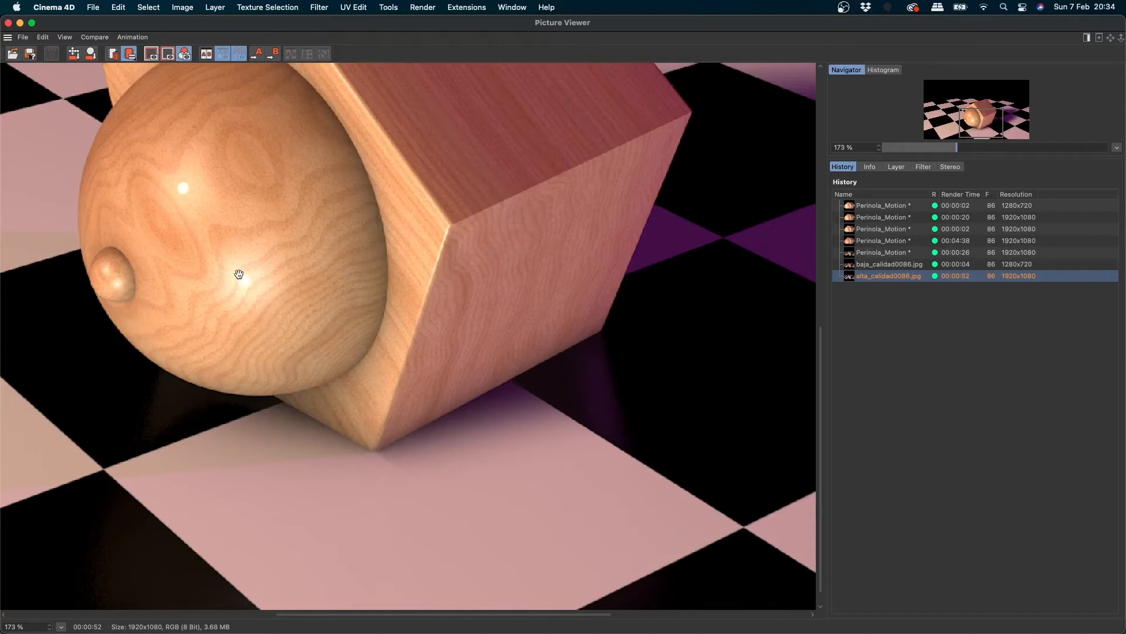
{"action": "left_click_drag", "start_coordinate": [236, 213], "coordinate": [335, 372]}
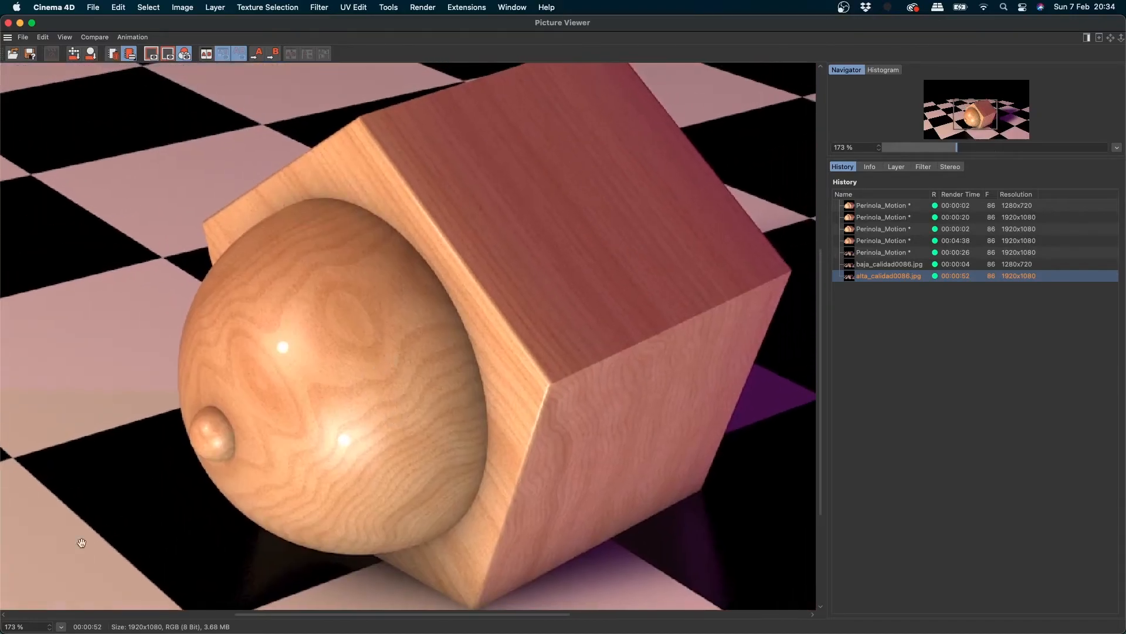
{"action": "double_click", "coordinate": [24, 625]}
{"action": "type", "text": "100"}
{"action": "key", "text": "Return"}
- Compare the low-quality and high-quality renders once more, finishing on baja_calidad0086.jpg
{"action": "left_click", "coordinate": [880, 265]}
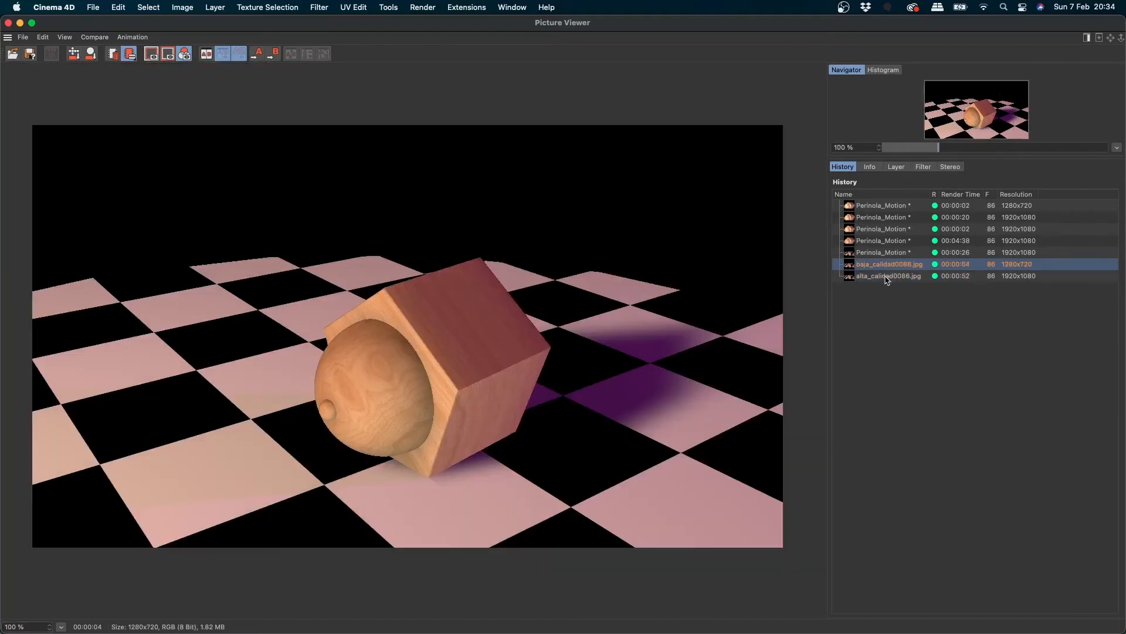
{"action": "double_click", "coordinate": [891, 276]}
{"action": "left_click", "coordinate": [889, 265]}
{"action": "left_click", "coordinate": [888, 277]}
{"action": "left_click", "coordinate": [888, 265]}
{"action": "left_click", "coordinate": [888, 276]}
{"action": "left_click", "coordinate": [889, 264]}
{"action": "left_click", "coordinate": [888, 276]}
{"action": "left_click", "coordinate": [889, 266]}
{"action": "left_click", "coordinate": [889, 276]}
{"action": "double_click", "coordinate": [889, 266]}
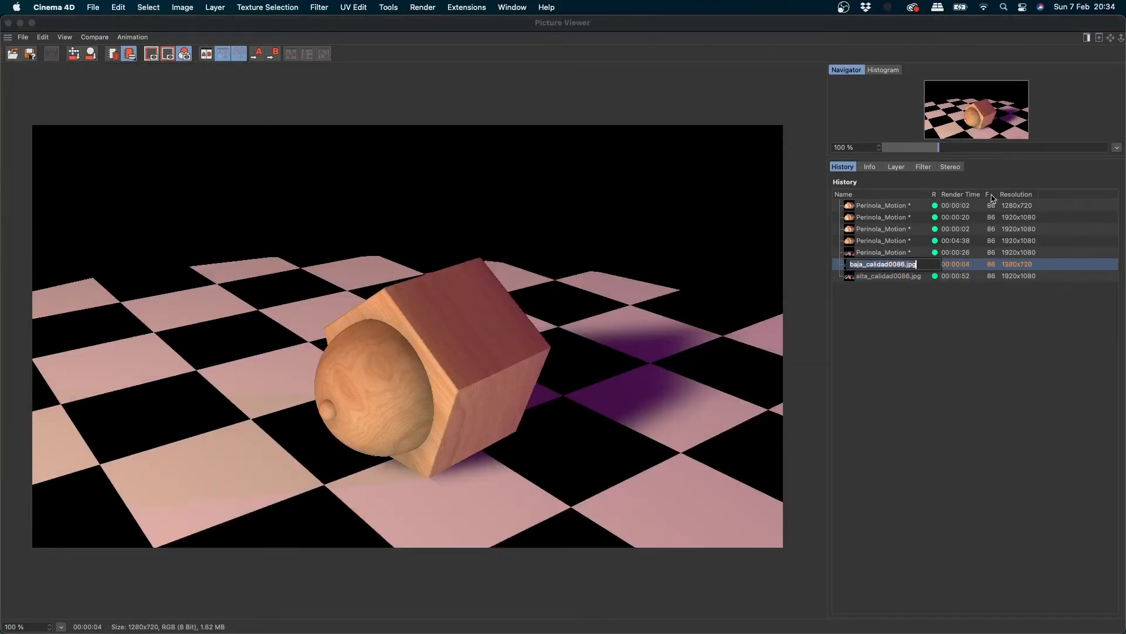
{"action": "left_click", "coordinate": [992, 317]}
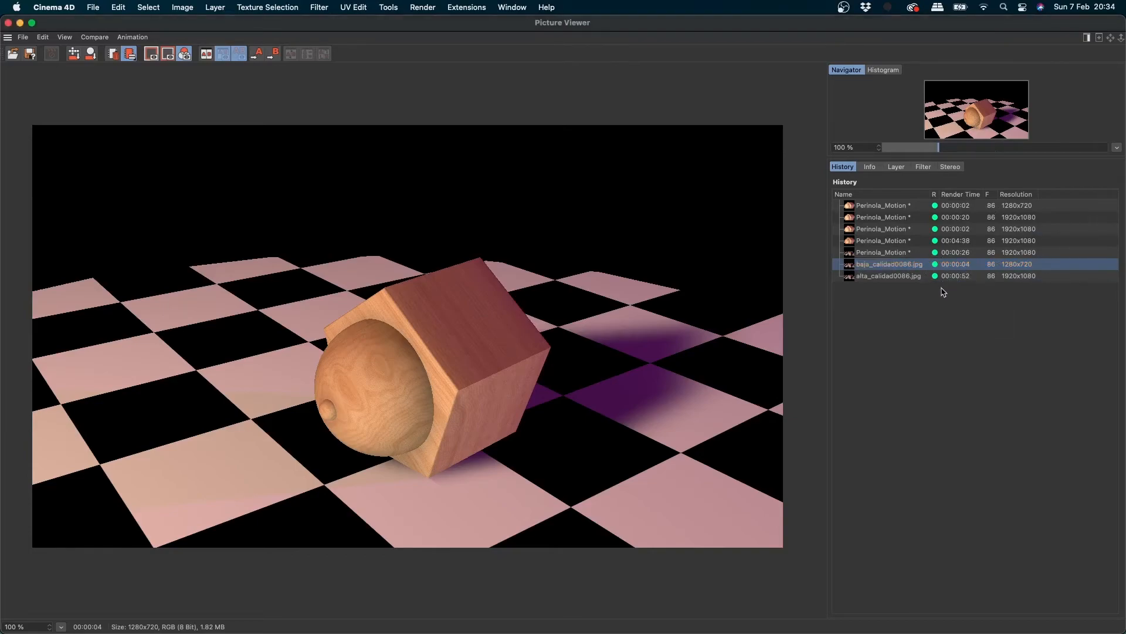
- Return to the scene, save the project, and play the animation, stopping it at frame 89
{"action": "left_click", "coordinate": [8, 23]}
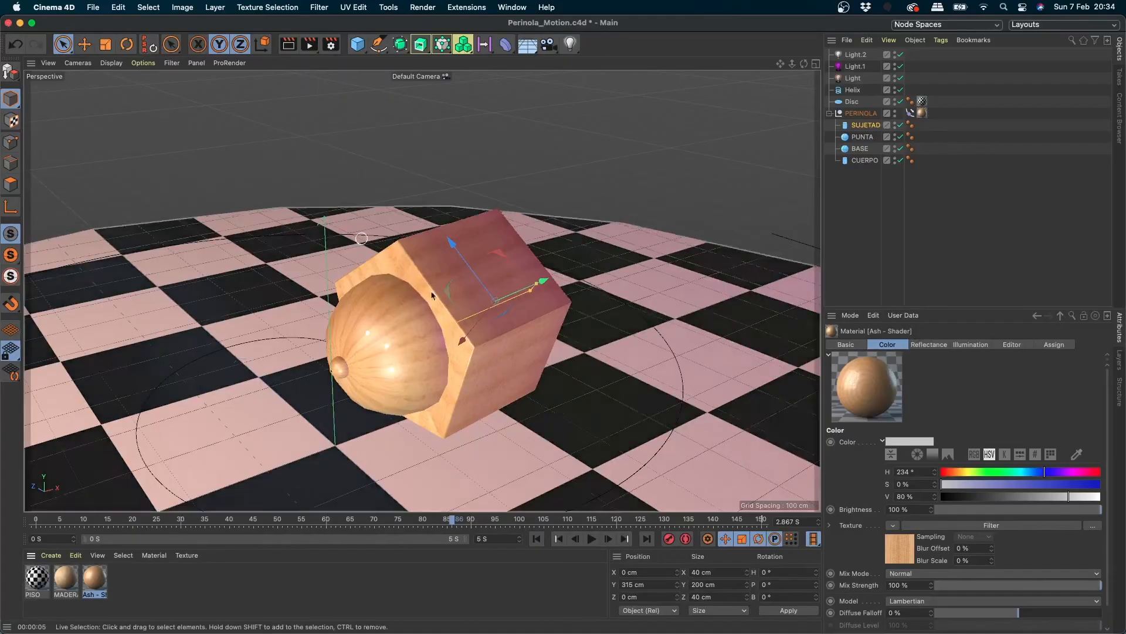
{"action": "key", "text": "super+s"}
{"action": "left_click", "coordinate": [614, 158]}
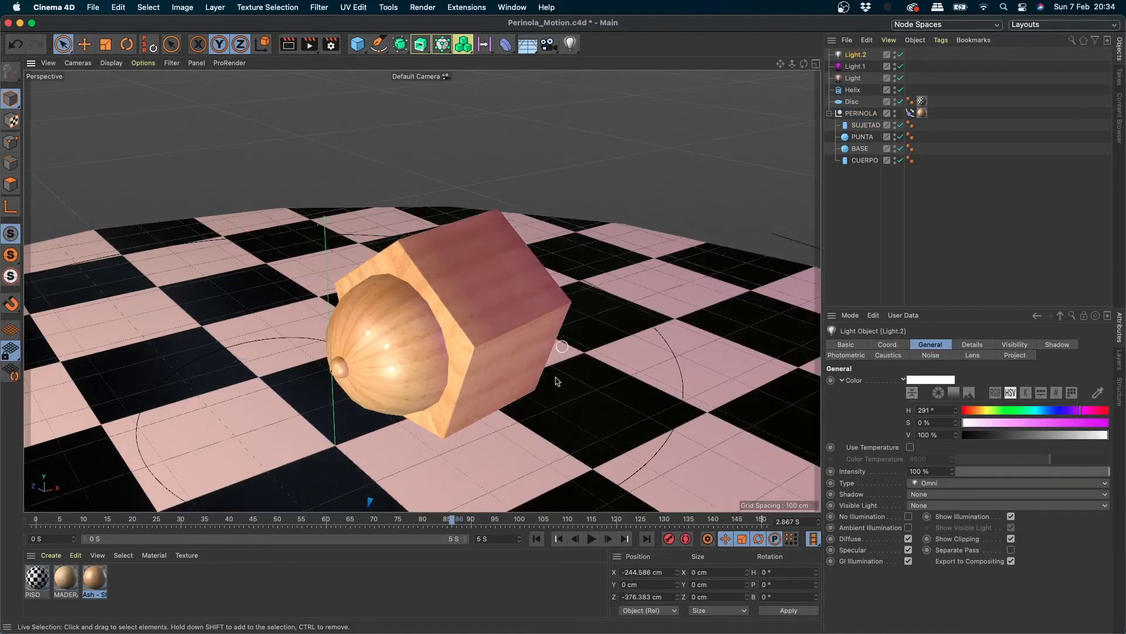
{"action": "left_click", "coordinate": [592, 538]}
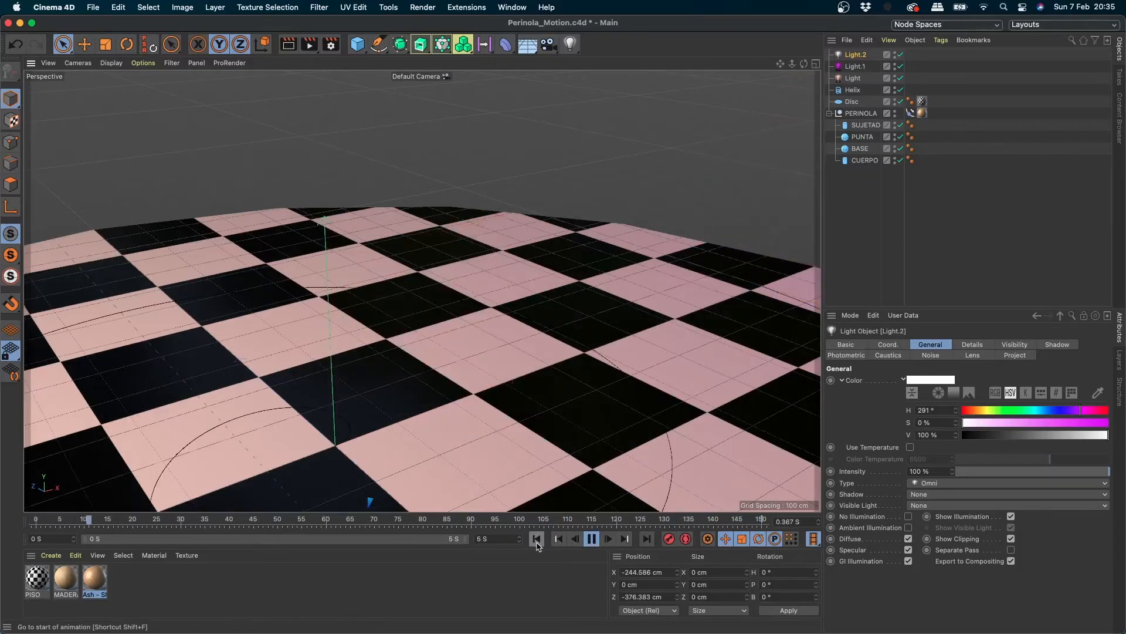
{"action": "left_click", "coordinate": [592, 539]}
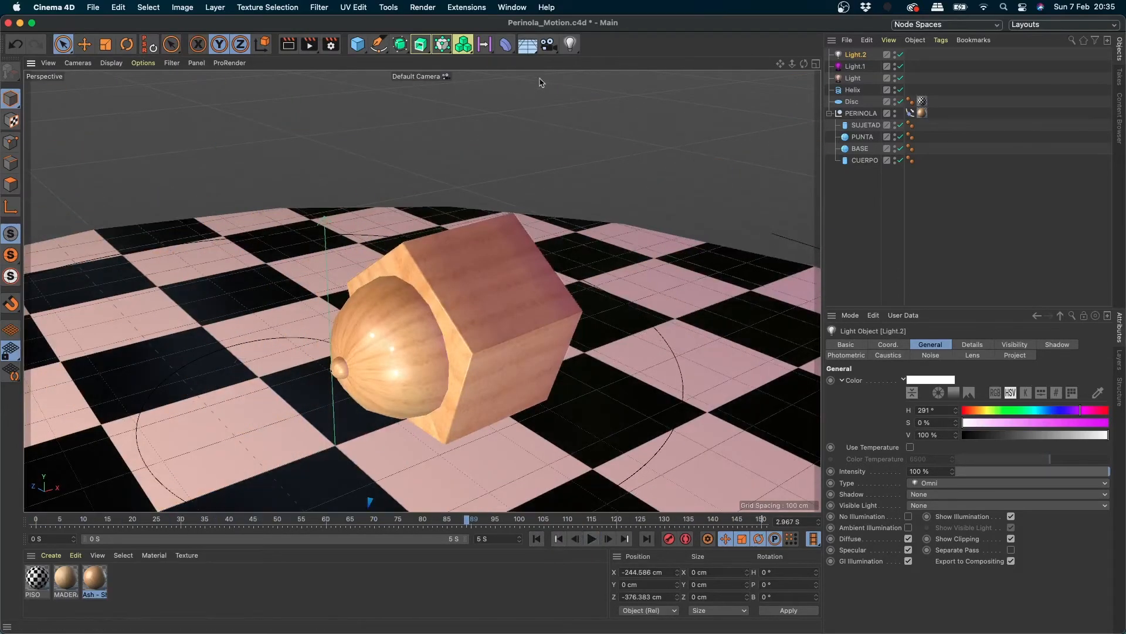
- Add a camera and frame it wider around the PERINOLA group so more of the checkered floor is included
{"action": "left_click", "coordinate": [548, 44]}
{"action": "left_click", "coordinate": [596, 60]}
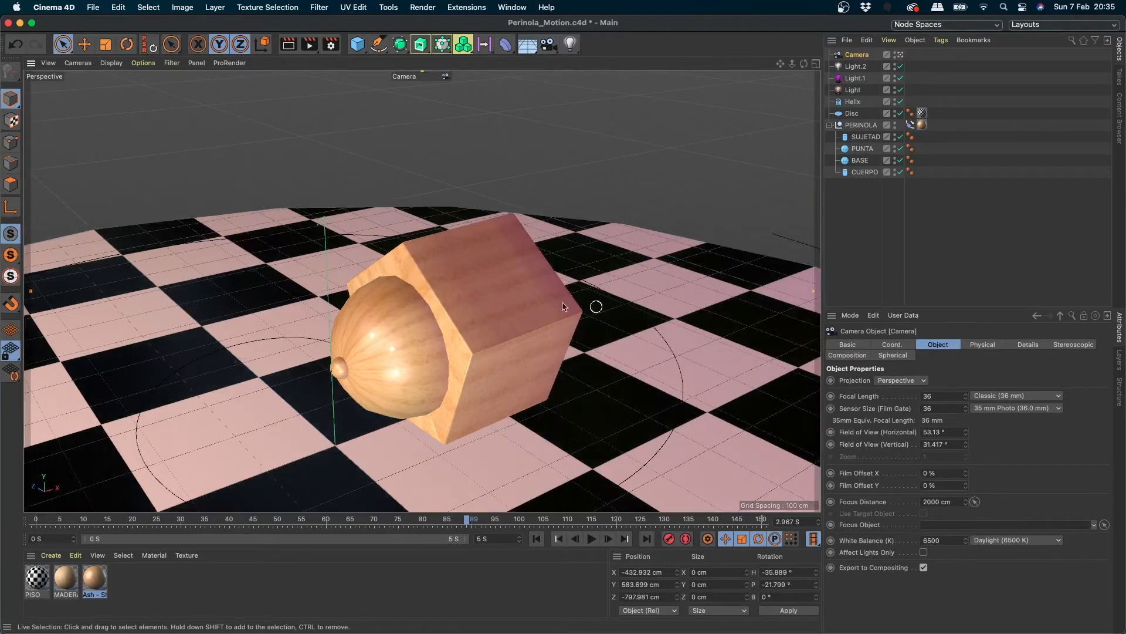
{"action": "scroll", "coordinate": [558, 304], "scroll_direction": "down", "scroll_amount": 1}
{"action": "scroll", "coordinate": [614, 234], "scroll_direction": "left", "scroll_amount": 1}
{"action": "left_click", "coordinate": [844, 125]}
{"action": "scroll", "coordinate": [471, 327], "scroll_direction": "down", "scroll_amount": 5}
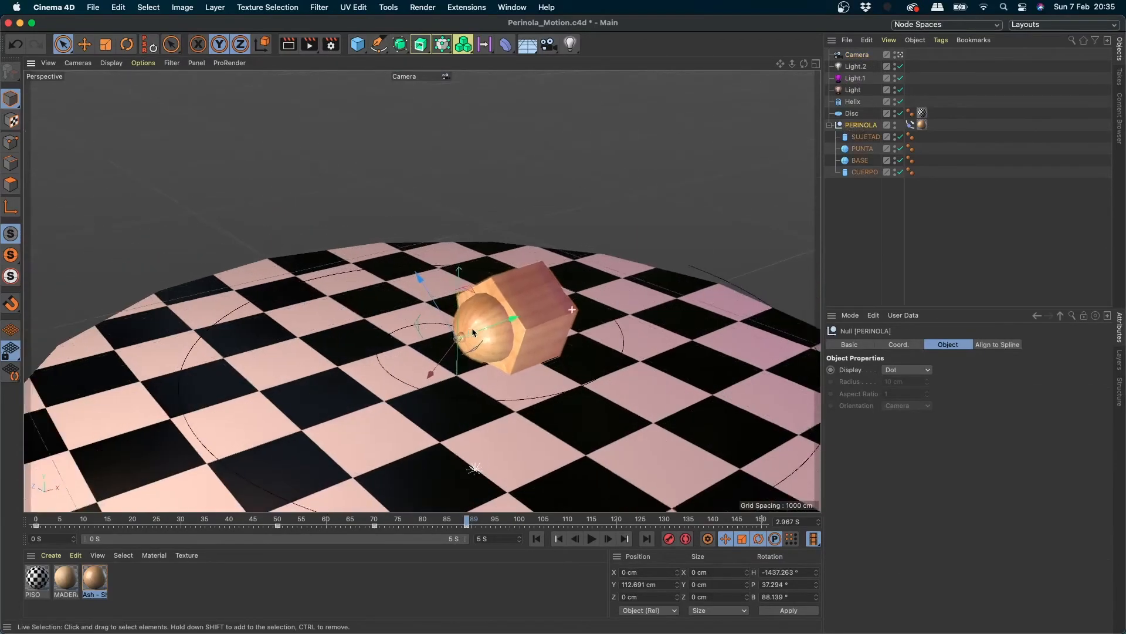
{"action": "middle_click_drag", "start_coordinate": [485, 336], "coordinate": [418, 280], "text": "alt"}
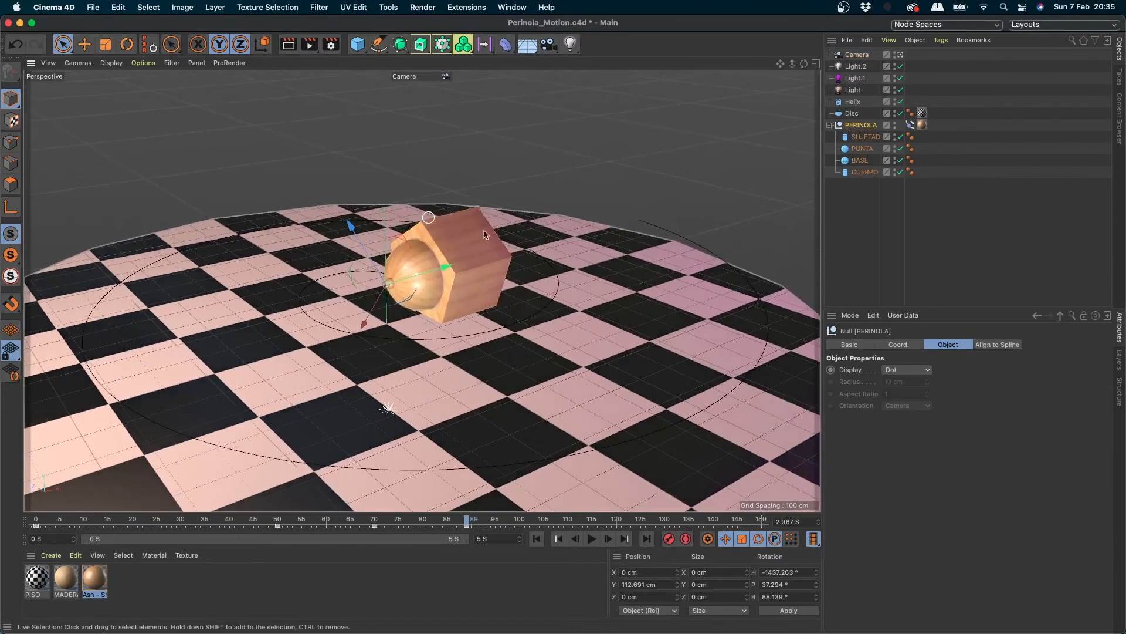
- Rename the high-quality render setting as Render Alta Calidad - Still
{"action": "left_click", "coordinate": [330, 44]}
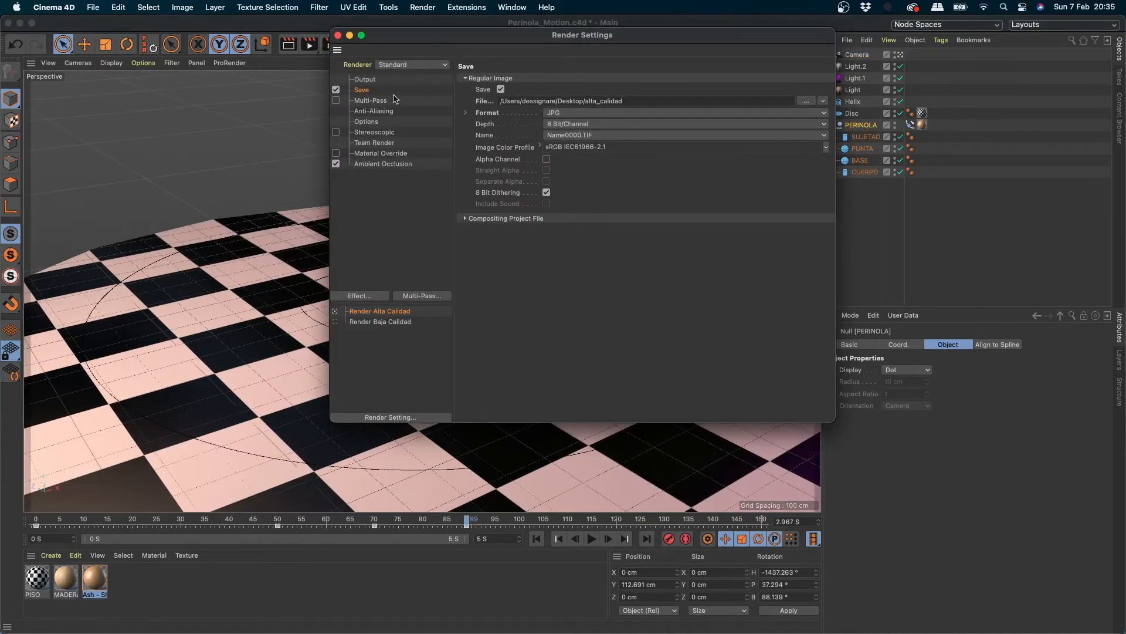
{"action": "left_click", "coordinate": [366, 80]}
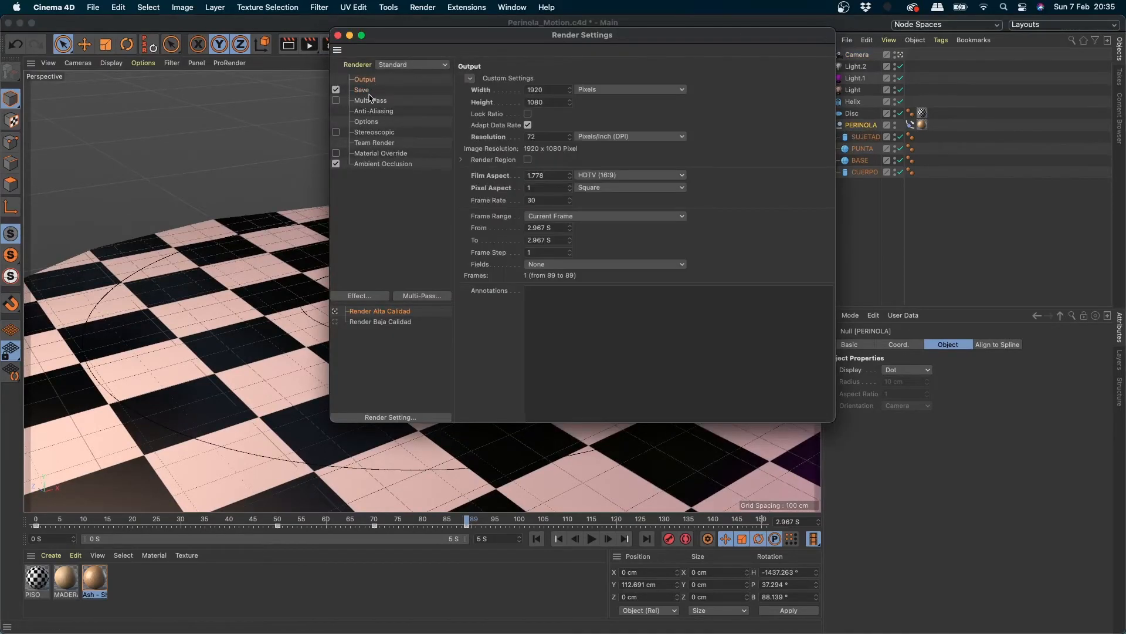
{"action": "double_click", "coordinate": [396, 314]}
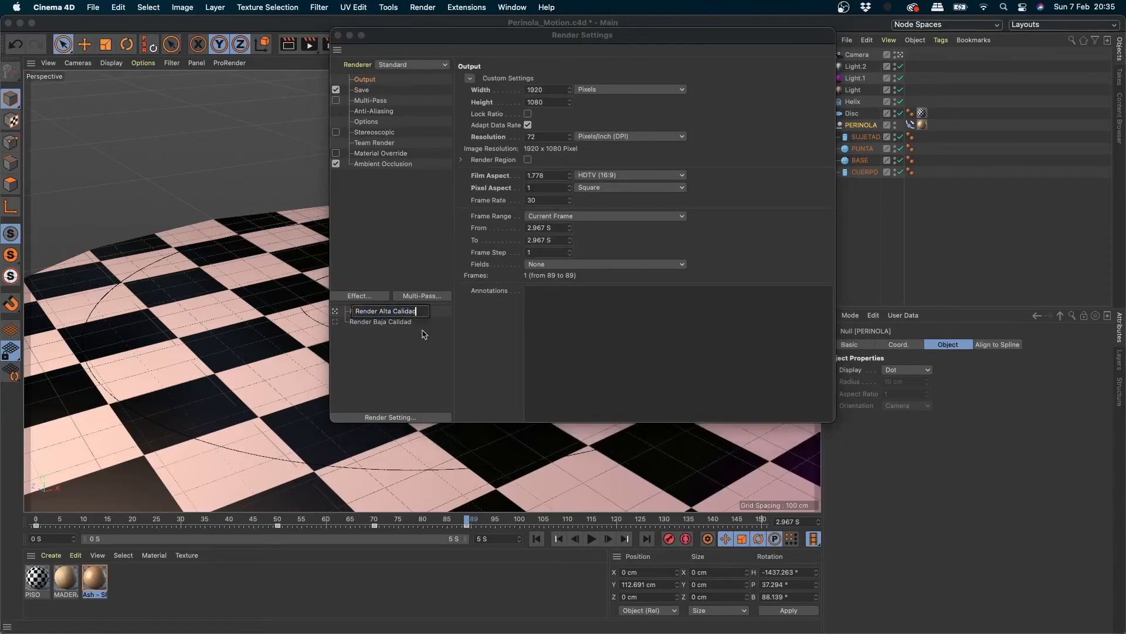
{"action": "type", "text": "- Still"}
{"action": "key", "text": "Return"}
- Add a child render setting under Render Alta Calidad - Still and name it Render Alta Calidad - Motion
{"action": "right_click", "coordinate": [402, 320]}
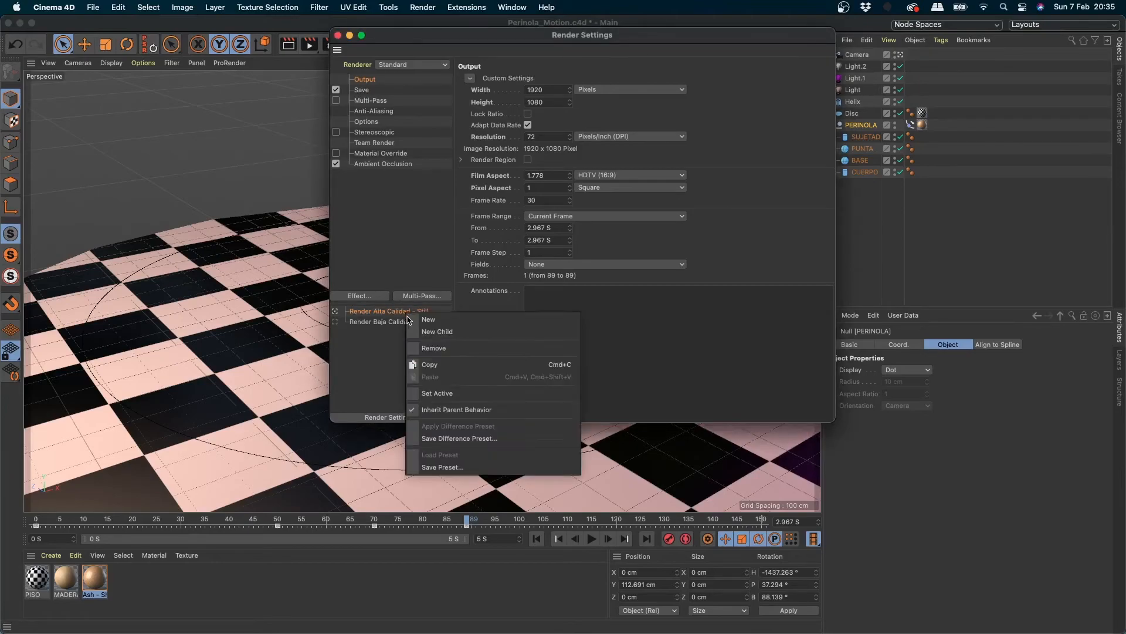
{"action": "left_click", "coordinate": [441, 333]}
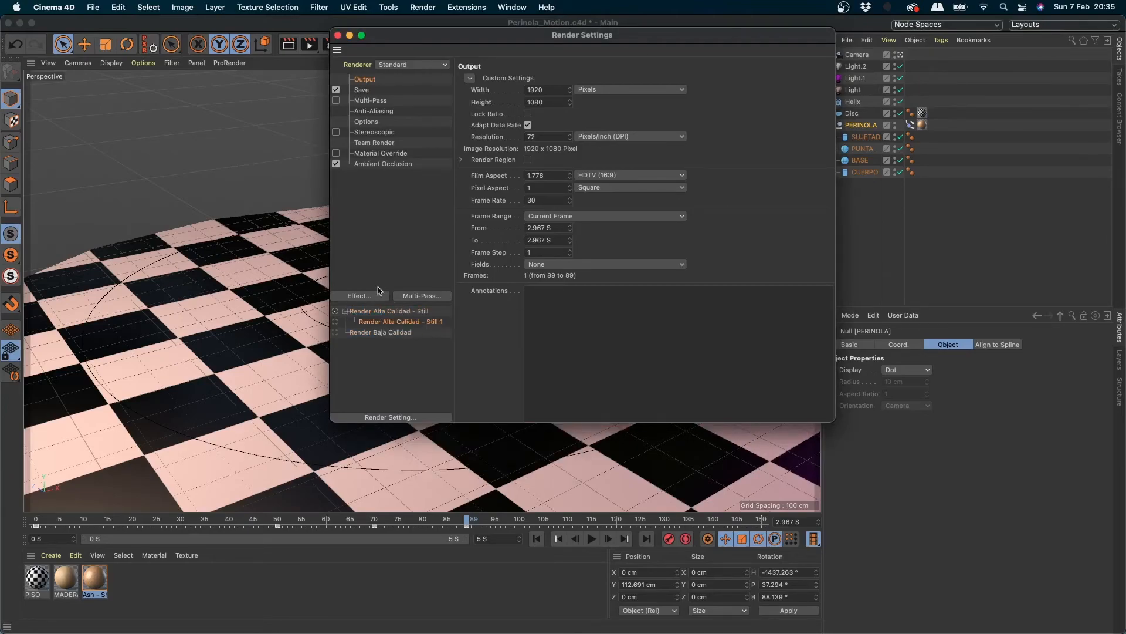
{"action": "double_click", "coordinate": [437, 322]}
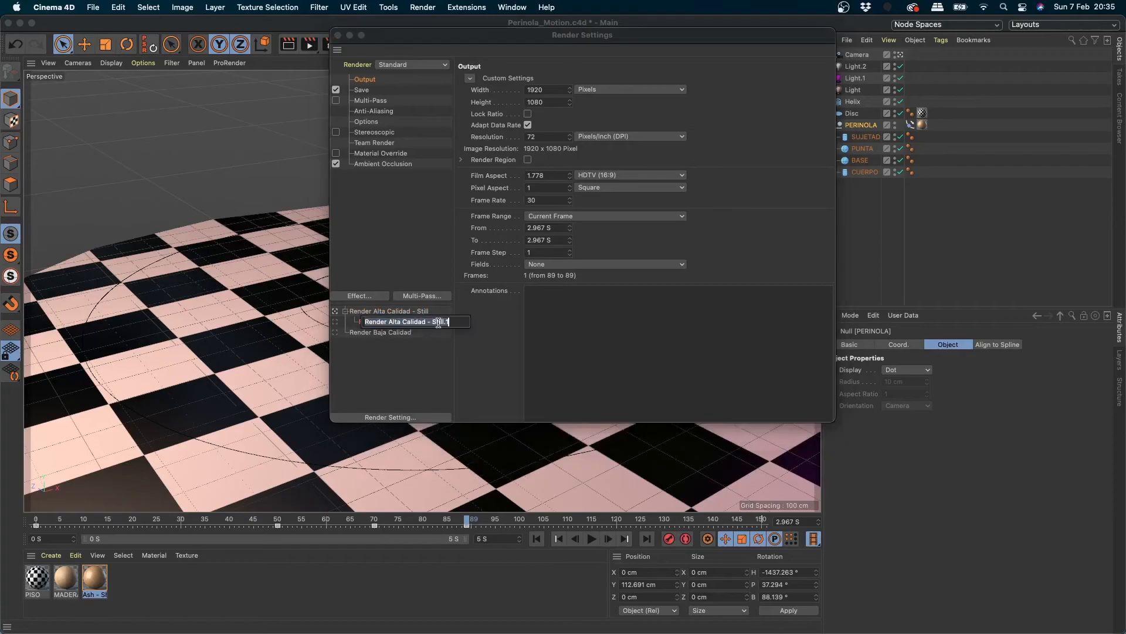
{"action": "type", "text": "Motion"}
{"action": "key", "text": "Return"}
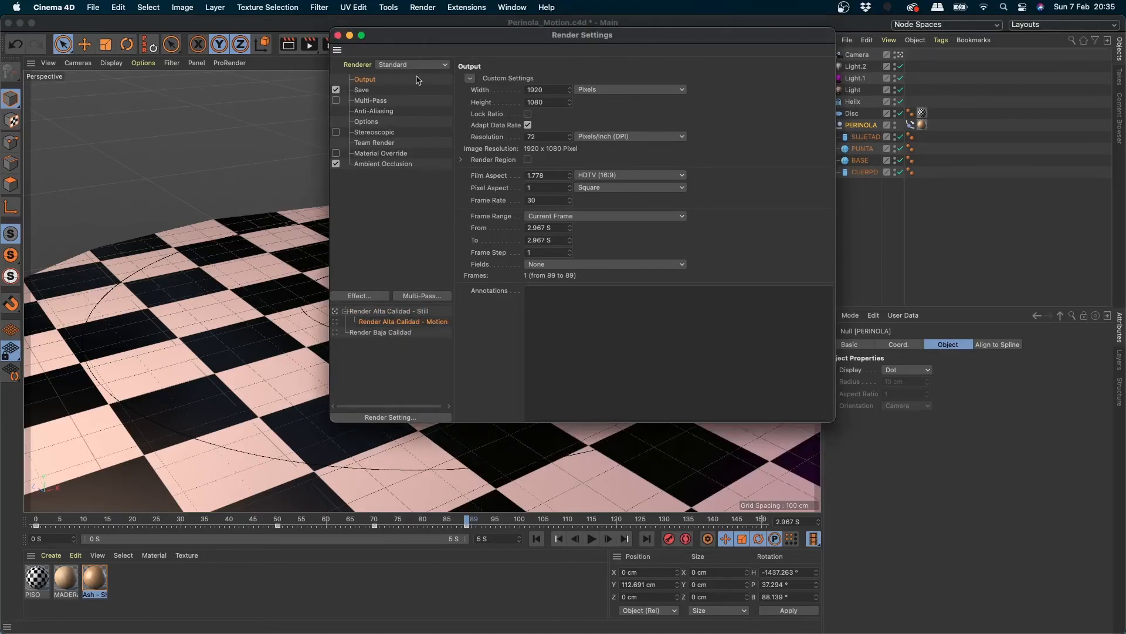
- Set the frame range of Render Alta Calidad - Motion to All Frames and move the current time to 5 s
{"action": "left_click", "coordinate": [370, 90]}
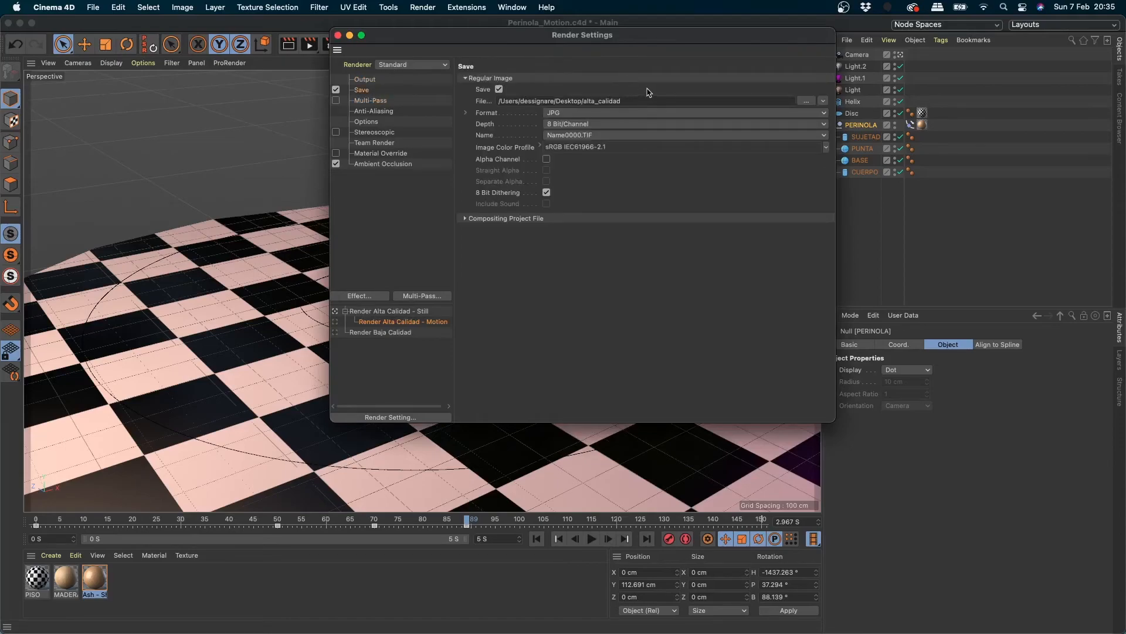
{"action": "left_click", "coordinate": [369, 80]}
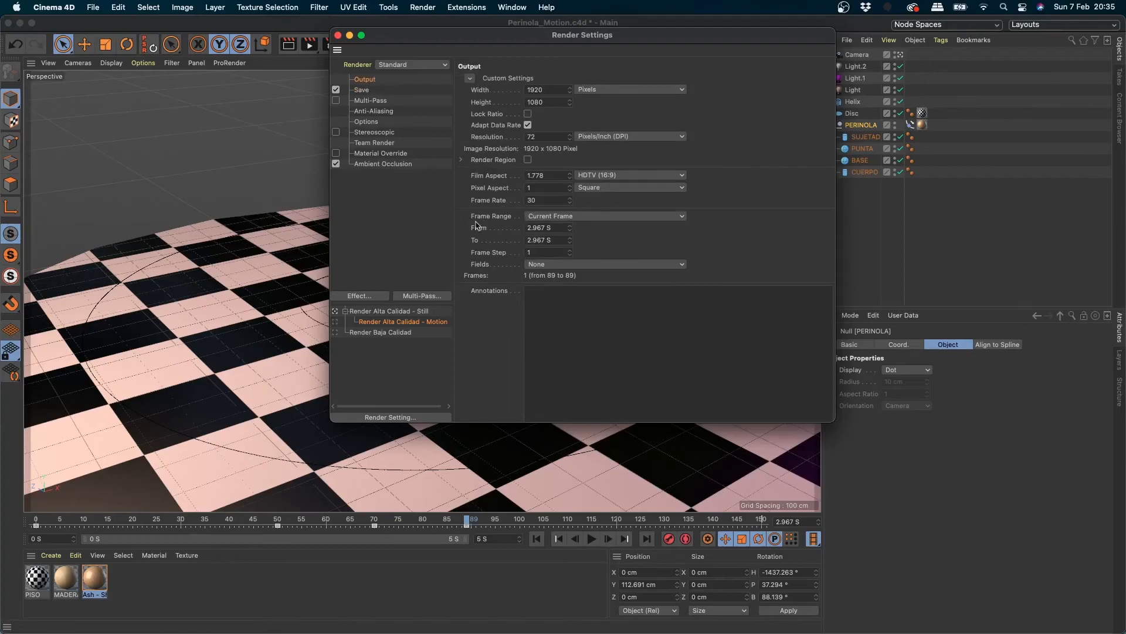
{"action": "left_click", "coordinate": [524, 217]}
{"action": "left_click", "coordinate": [558, 252]}
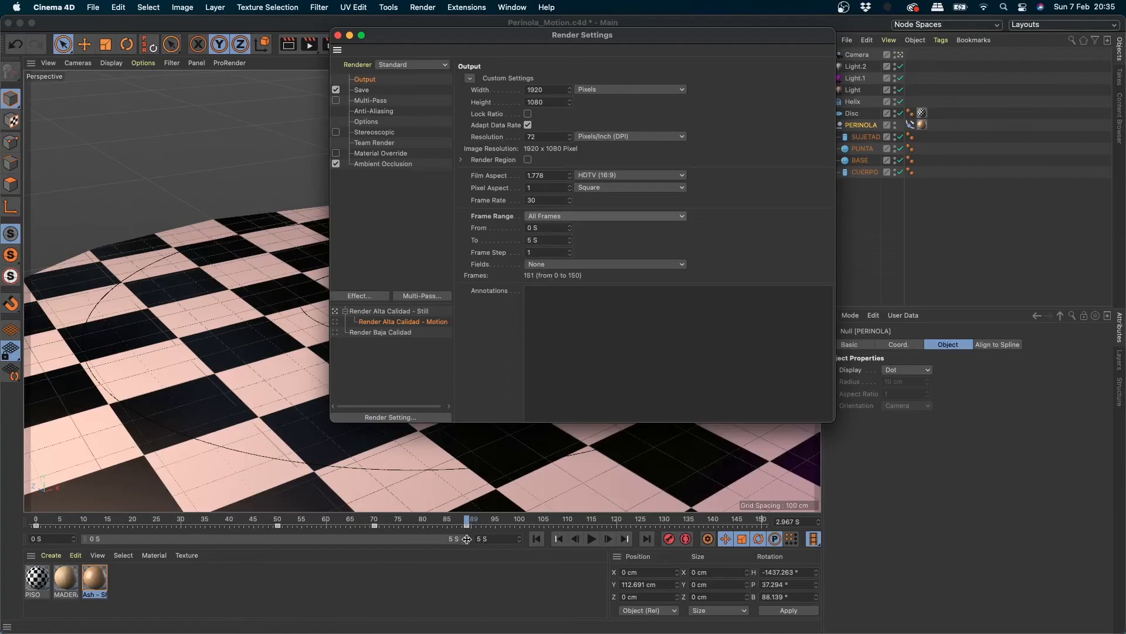
{"action": "left_click", "coordinate": [763, 520]}
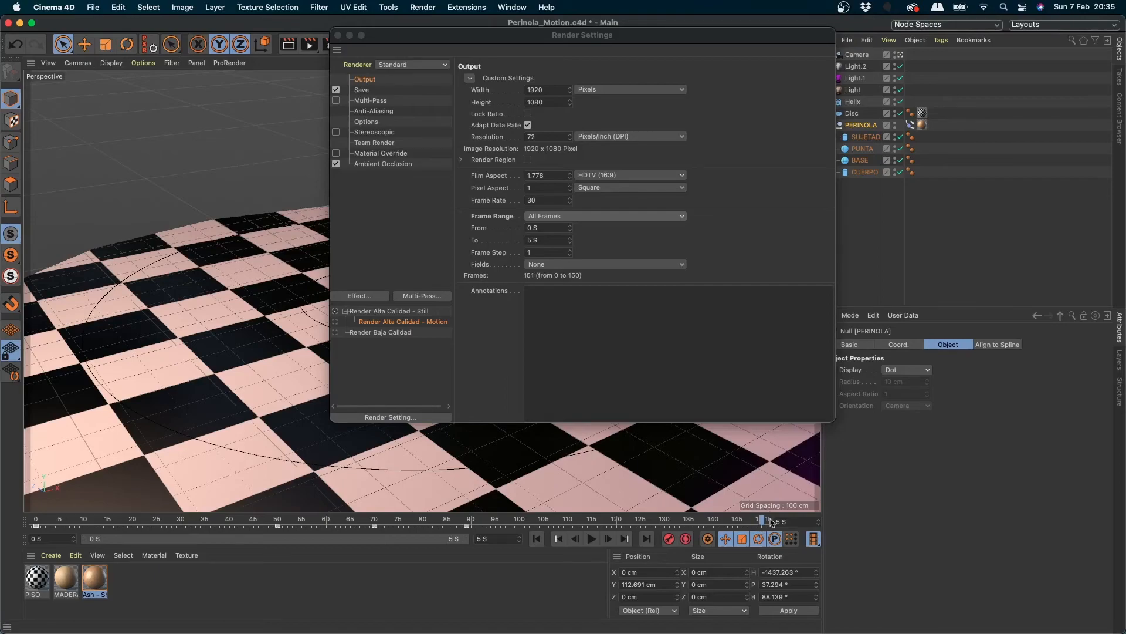
{"action": "left_click", "coordinate": [338, 36]}
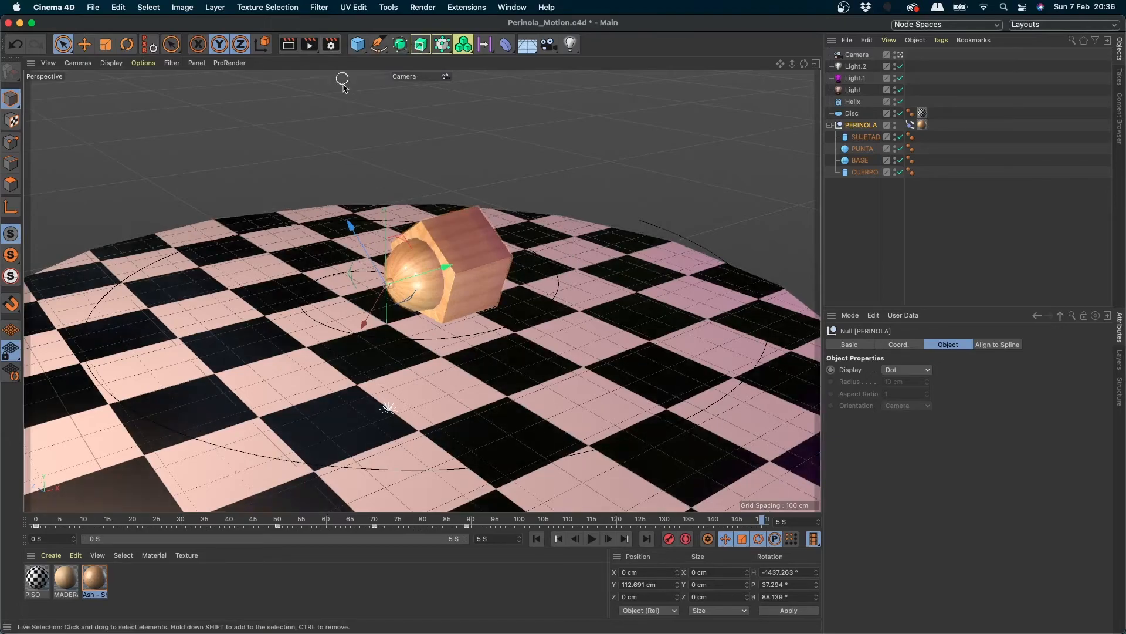
- Make a Hardware OpenGL preview of all frames as a 960x540 MP4 at 30 fps
{"action": "left_click", "coordinate": [310, 45]}
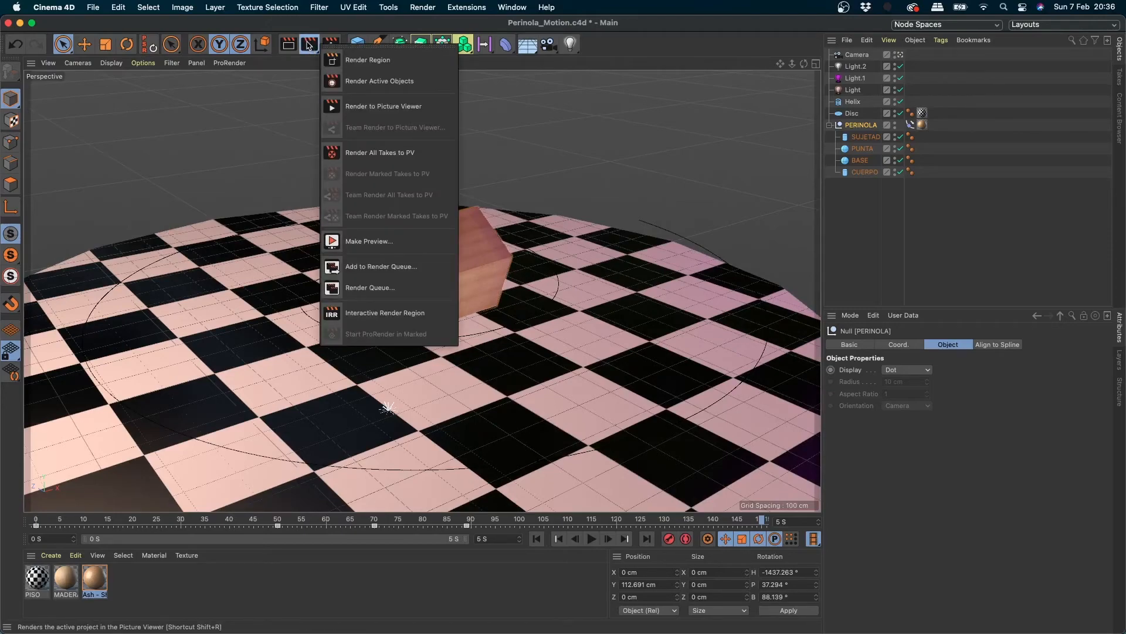
{"action": "left_click", "coordinate": [370, 241]}
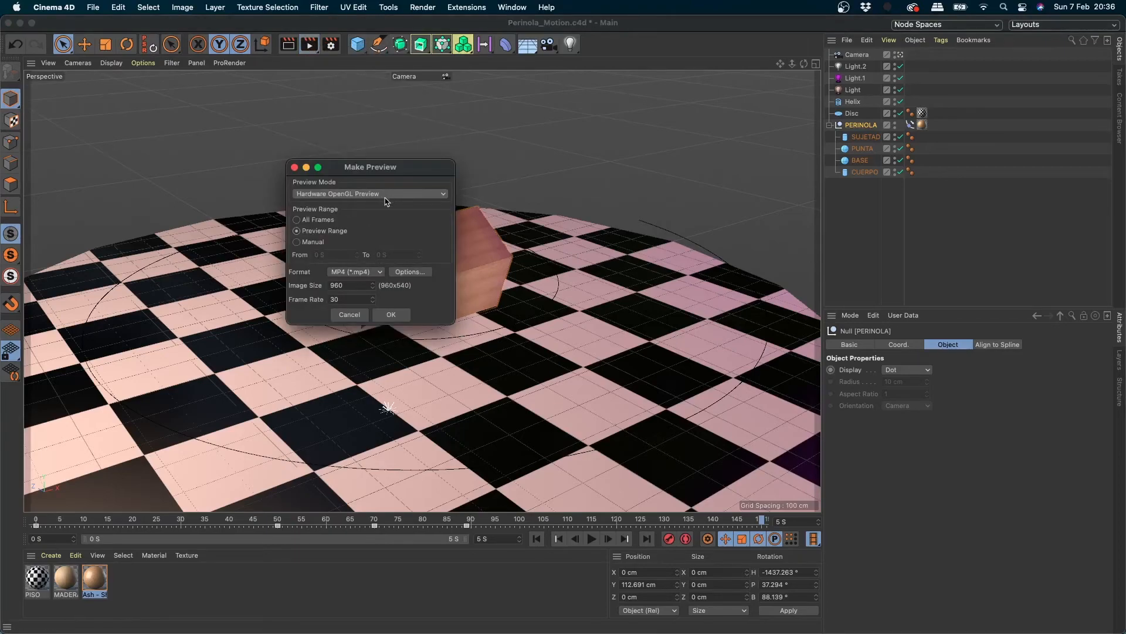
{"action": "left_click", "coordinate": [308, 221]}
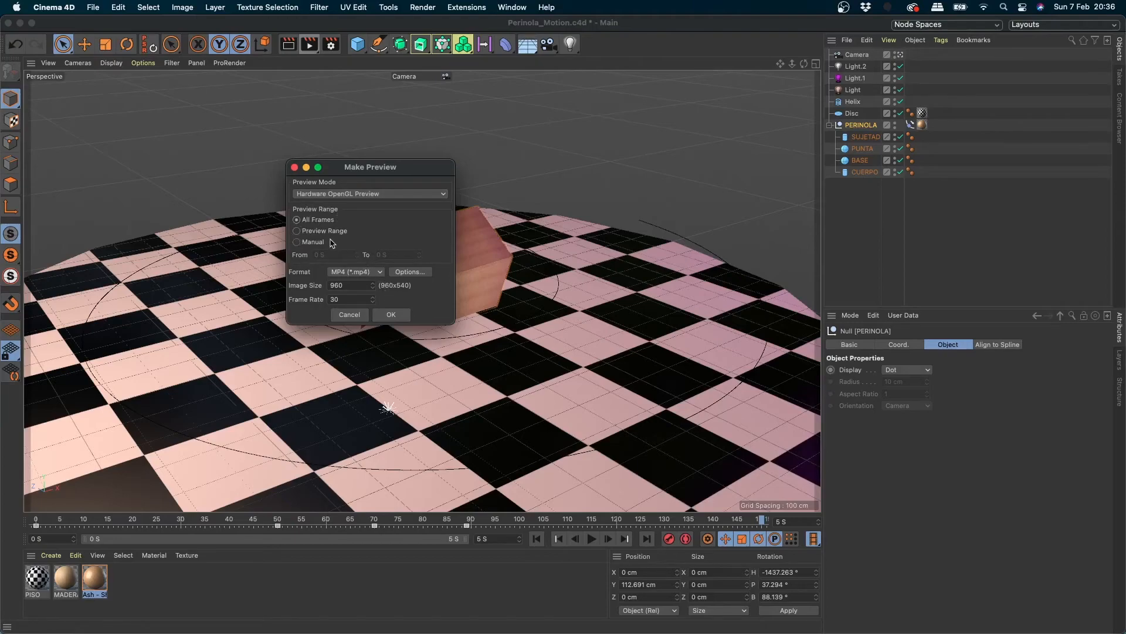
{"action": "left_click", "coordinate": [310, 242]}
{"action": "left_click", "coordinate": [328, 222]}
{"action": "left_click", "coordinate": [388, 314]}
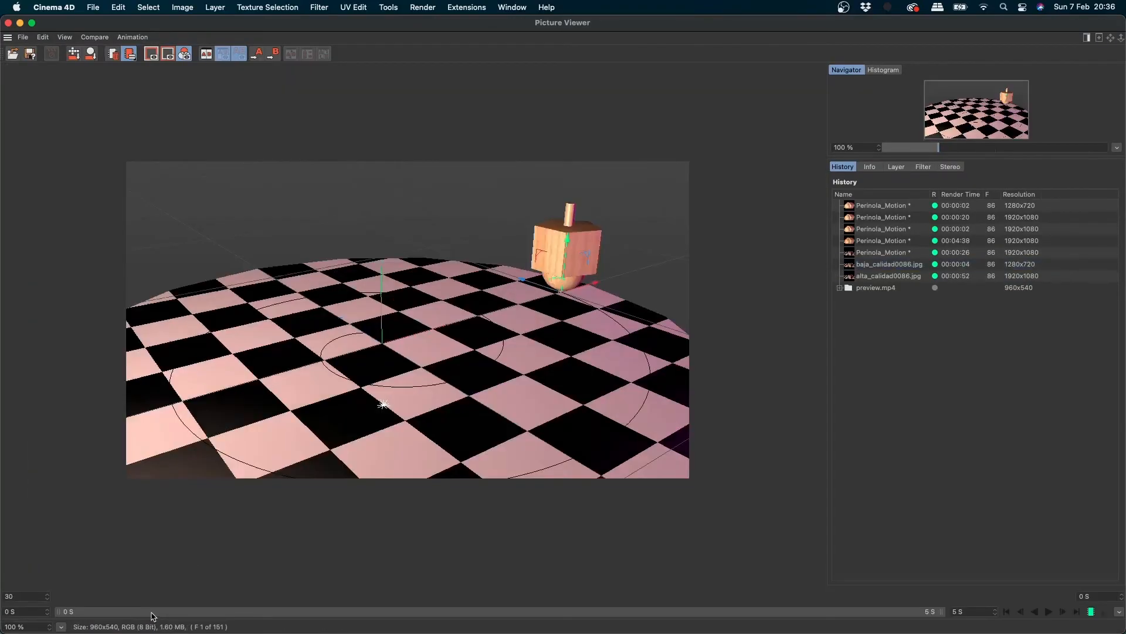
- Play the frames of preview.mp4 in the render history, and check for the file on the Desktop in Finder
{"action": "double_click", "coordinate": [850, 289]}
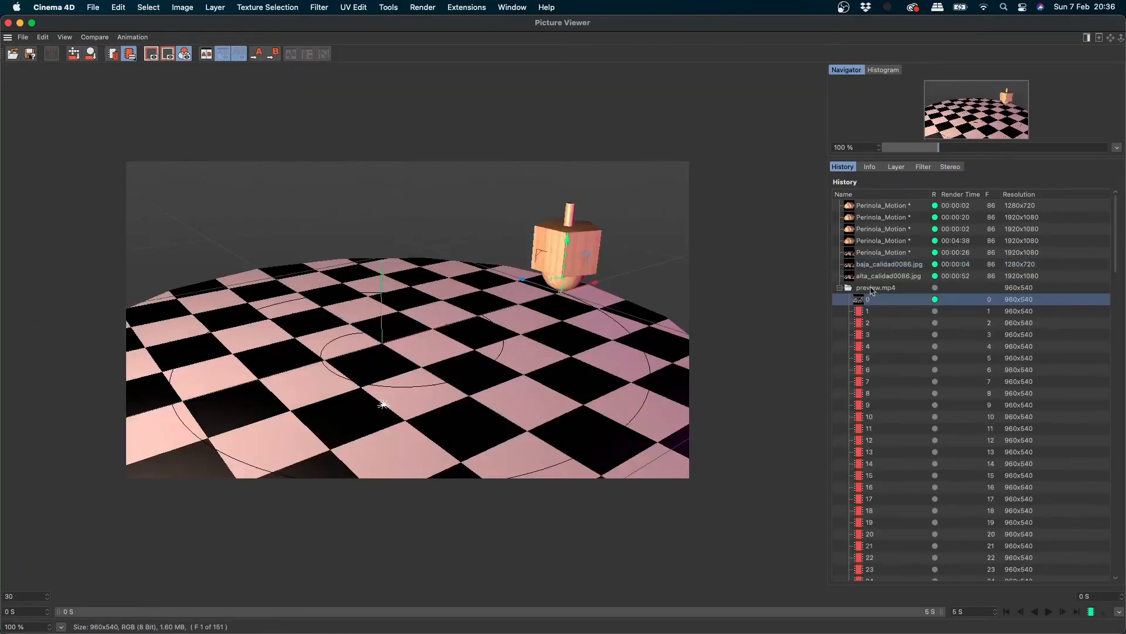
{"action": "left_click", "coordinate": [1048, 611]}
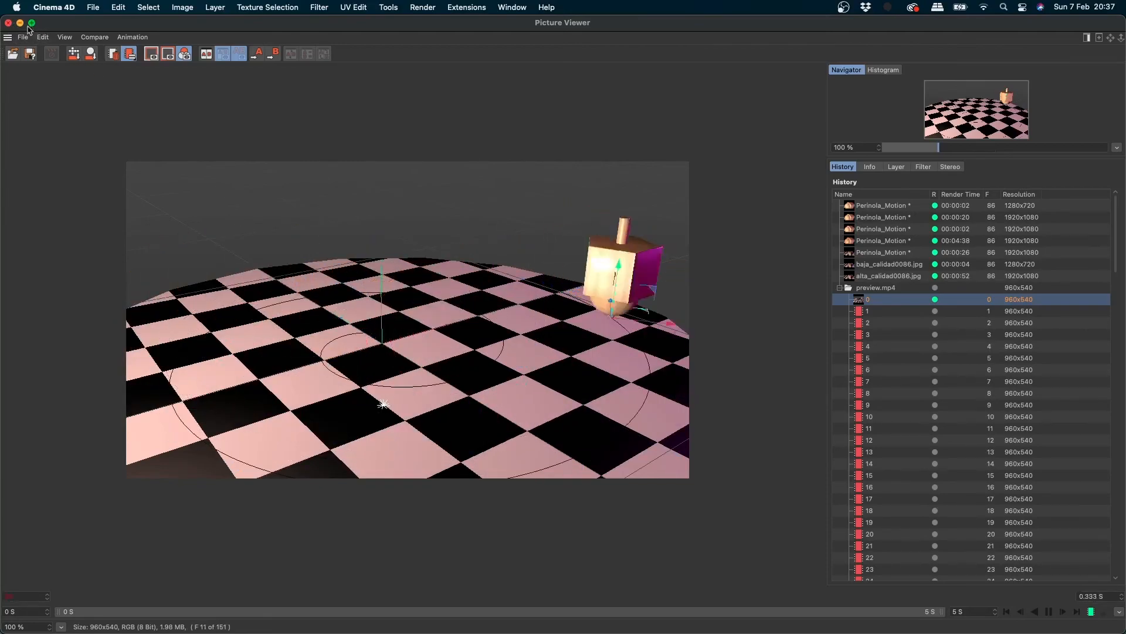
{"action": "left_click", "coordinate": [8, 23]}
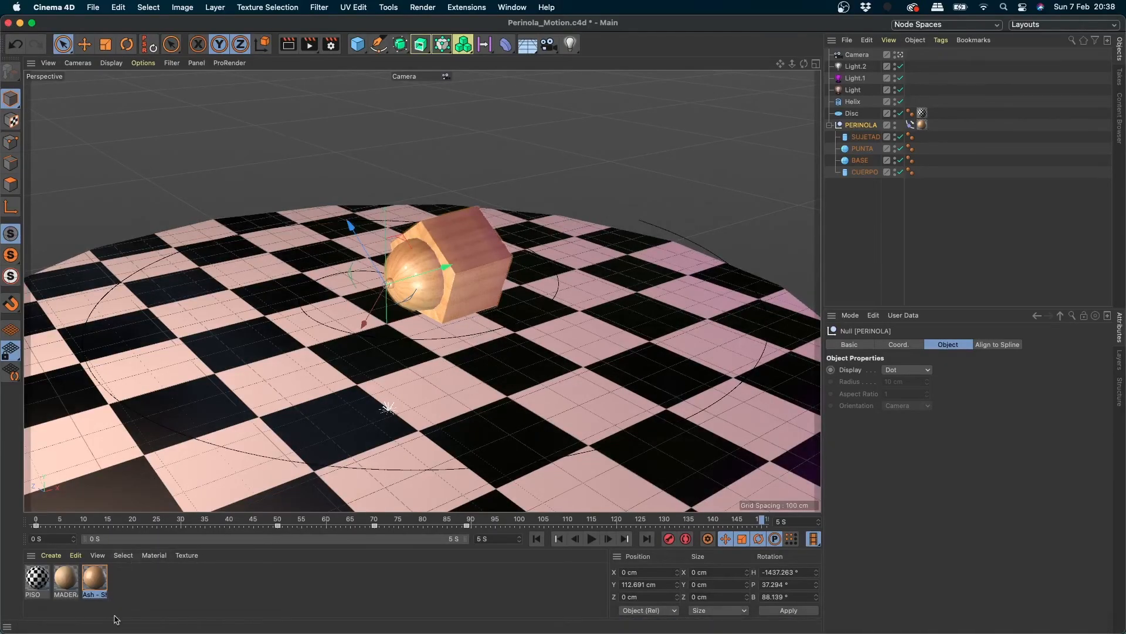
{"action": "left_click", "coordinate": [29, 616]}
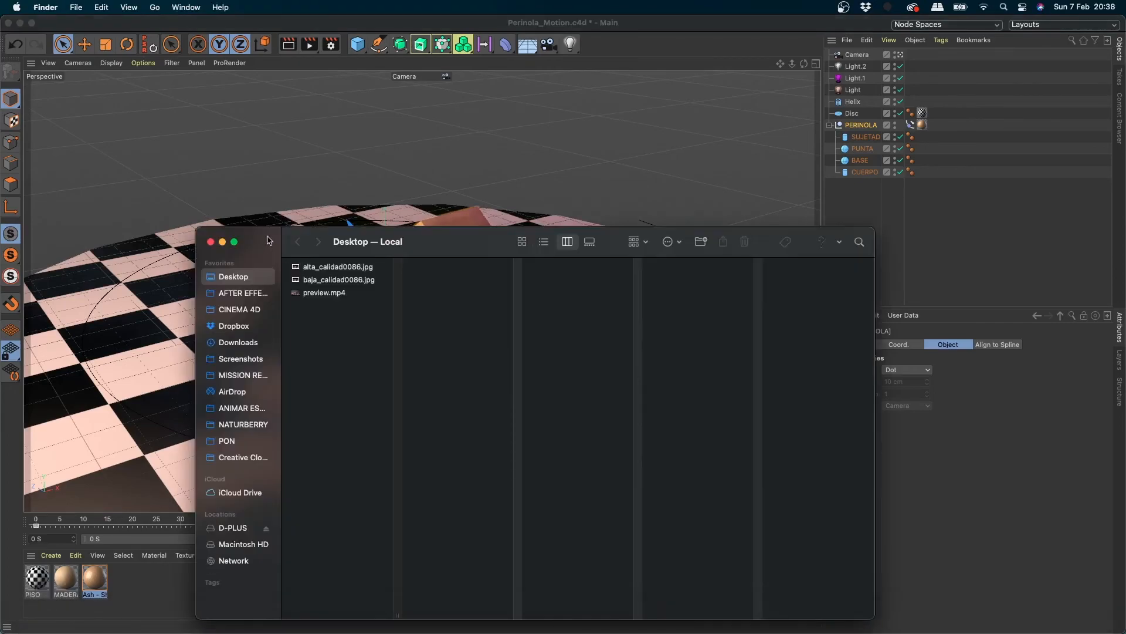
{"action": "left_click", "coordinate": [218, 242]}
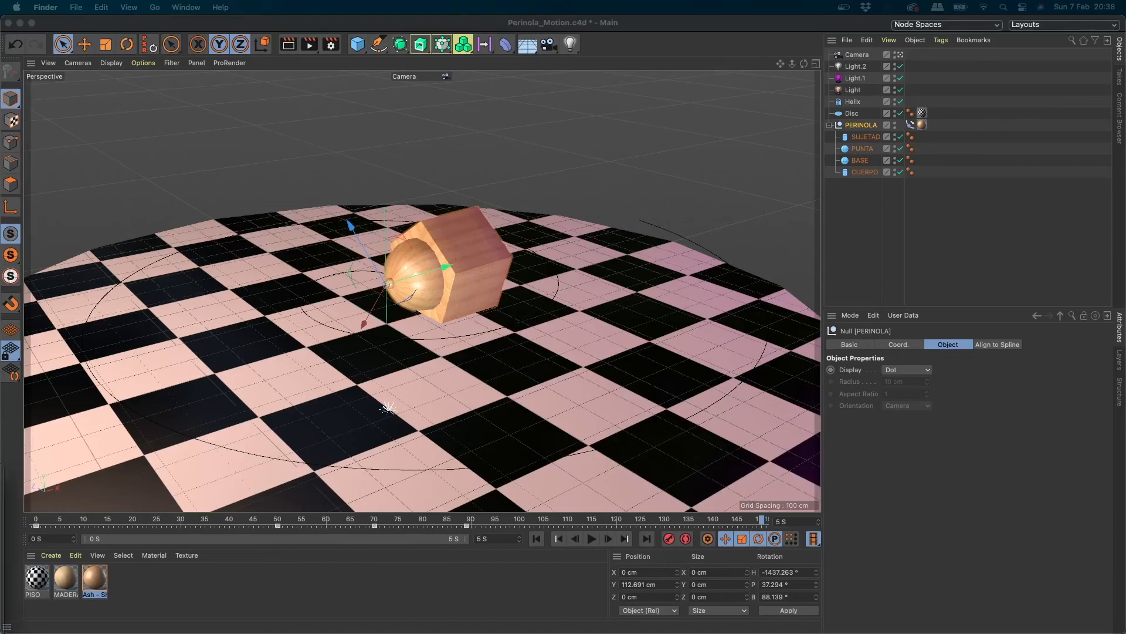
- Watch Toma TODO.mov muted and in full screen in QuickTime Player, and close the video
{"action": "key", "text": "super+f"}
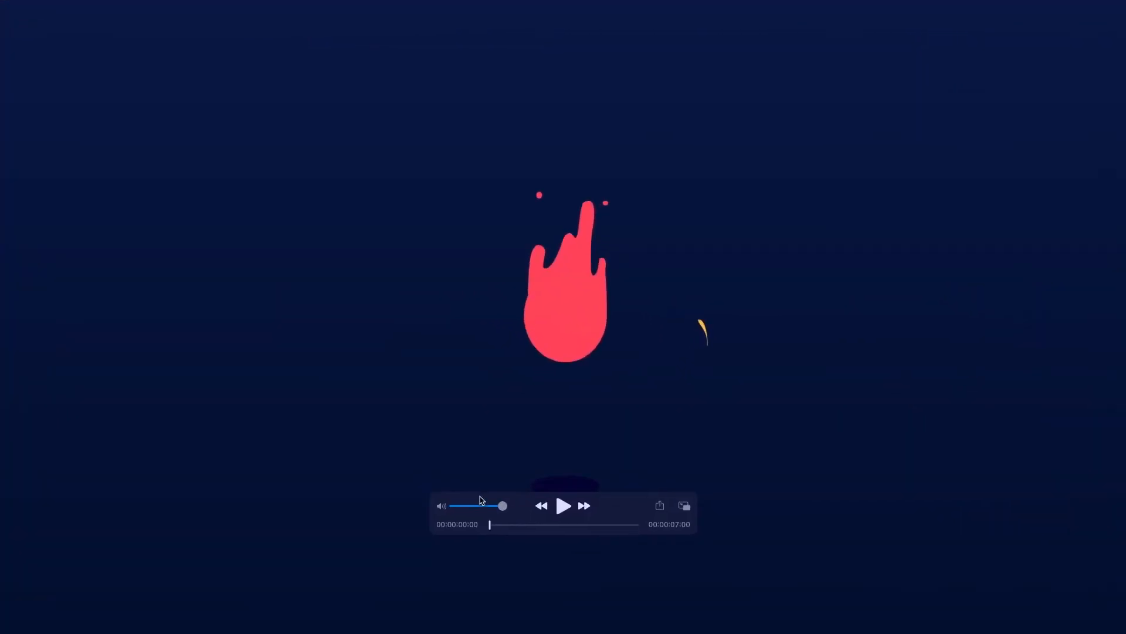
{"action": "left_click_drag", "start_coordinate": [485, 505], "coordinate": [386, 506]}
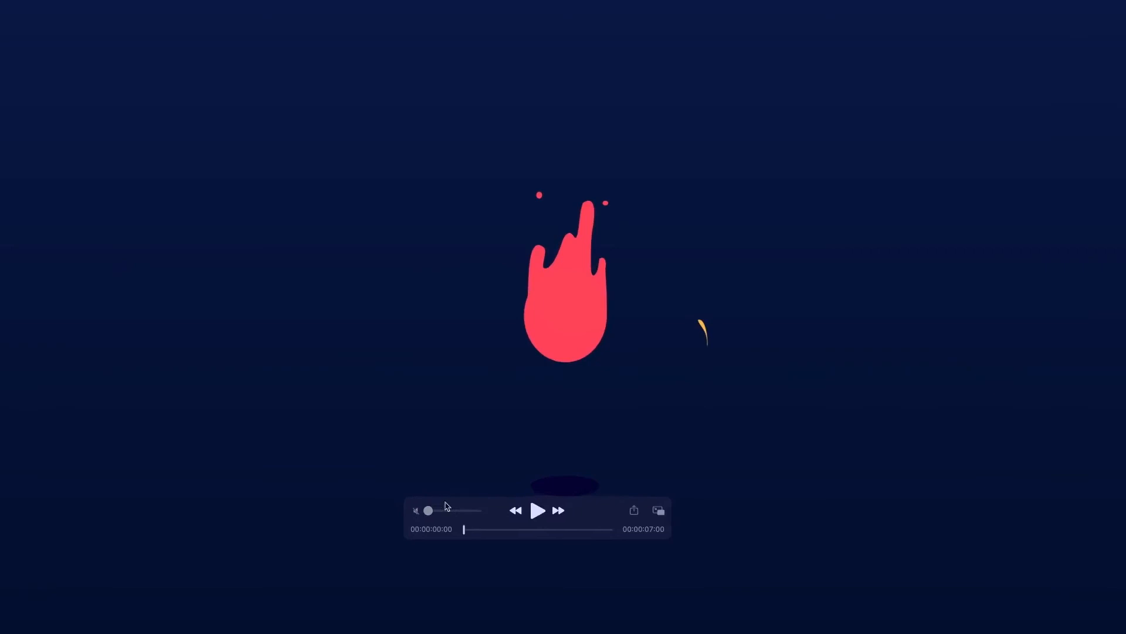
{"action": "left_click_drag", "start_coordinate": [492, 497], "coordinate": [83, 578]}
{"action": "left_click", "coordinate": [154, 586]}
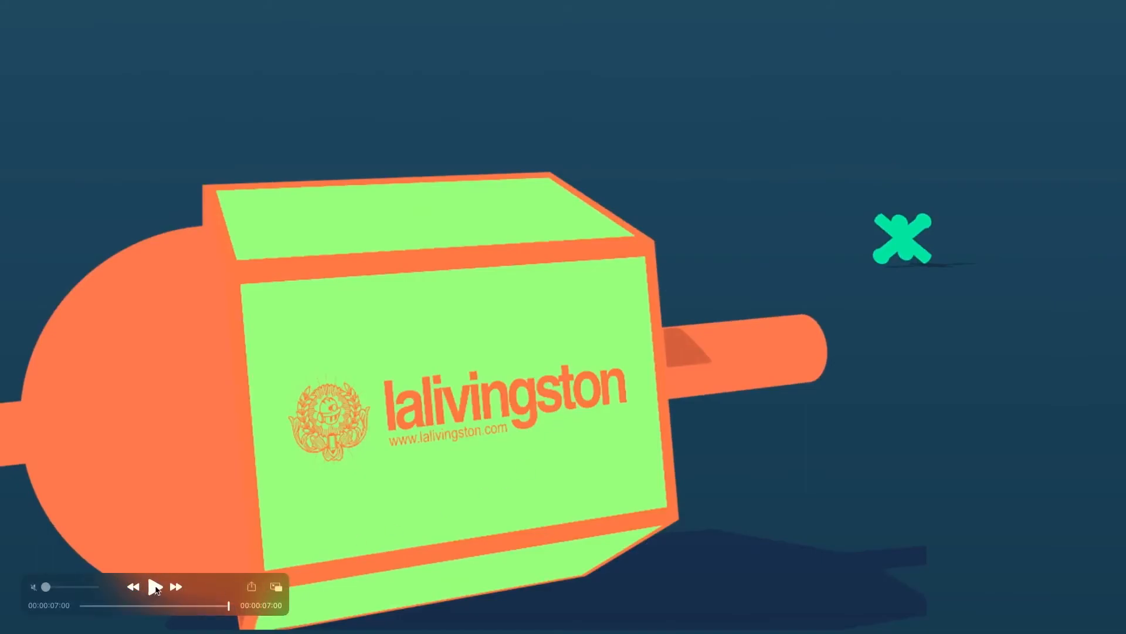
{"action": "left_click", "coordinate": [155, 587]}
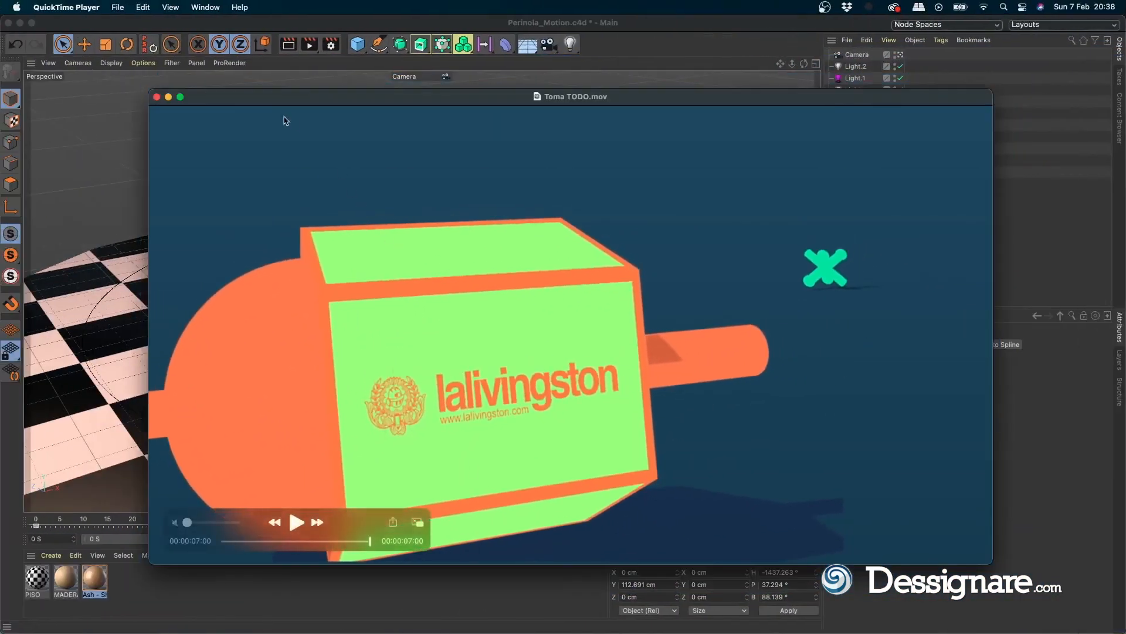
{"action": "left_click", "coordinate": [157, 97]}
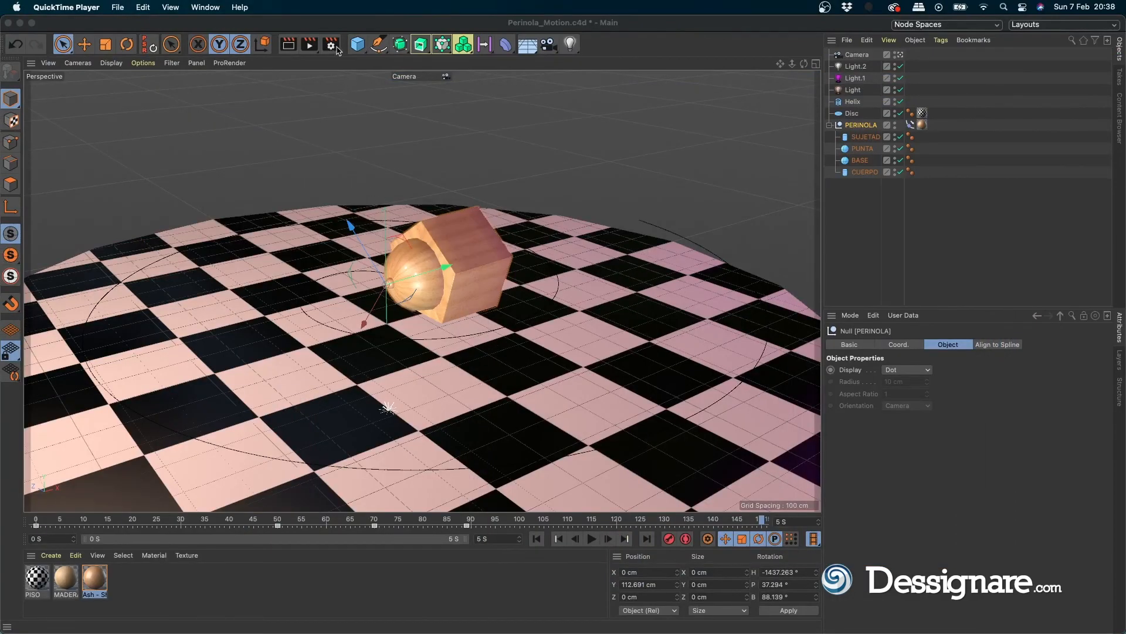
- Create a new render setting at the same level as Render Baja Calidad and make it the active one
{"action": "left_click", "coordinate": [332, 46]}
{"action": "left_click_drag", "start_coordinate": [437, 36], "coordinate": [396, 91]}
{"action": "left_click", "coordinate": [375, 367]}
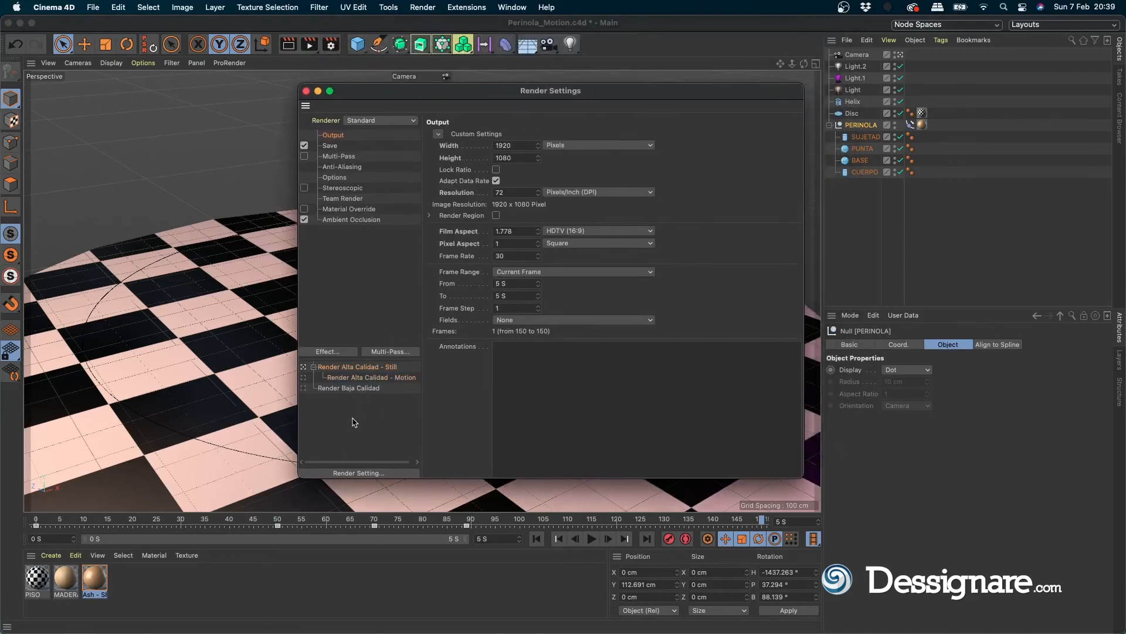
{"action": "right_click", "coordinate": [334, 412]}
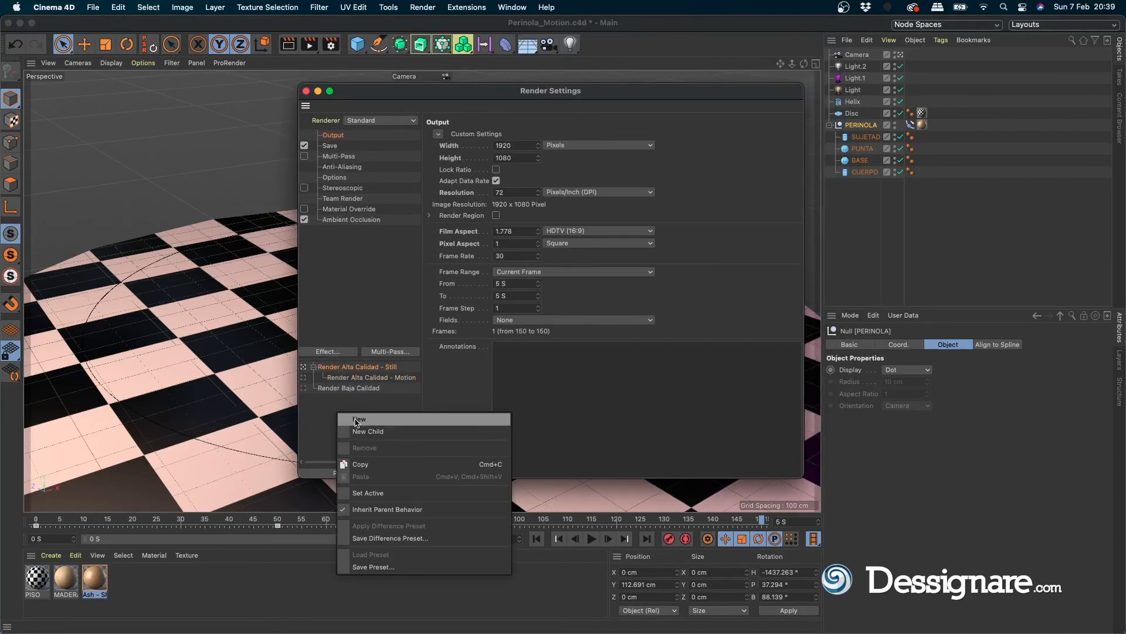
{"action": "left_click", "coordinate": [357, 419]}
{"action": "left_click", "coordinate": [304, 398]}
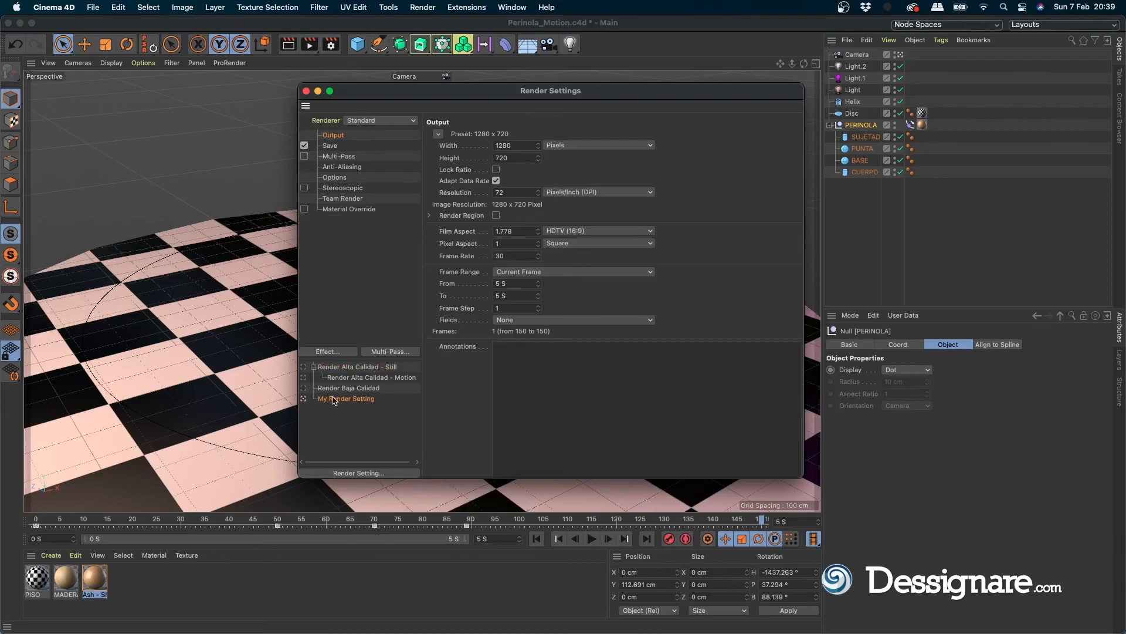
- Add the Cel Renderer effect to My Render Setting and render the camera view with it
{"action": "left_click", "coordinate": [343, 351]}
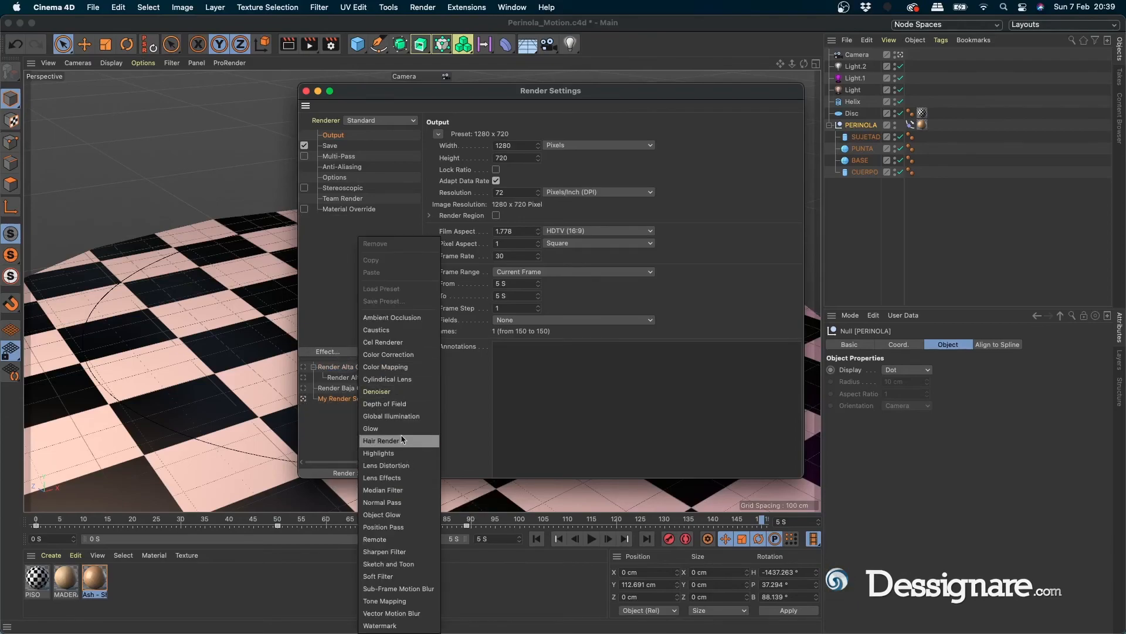
{"action": "left_click", "coordinate": [383, 342]}
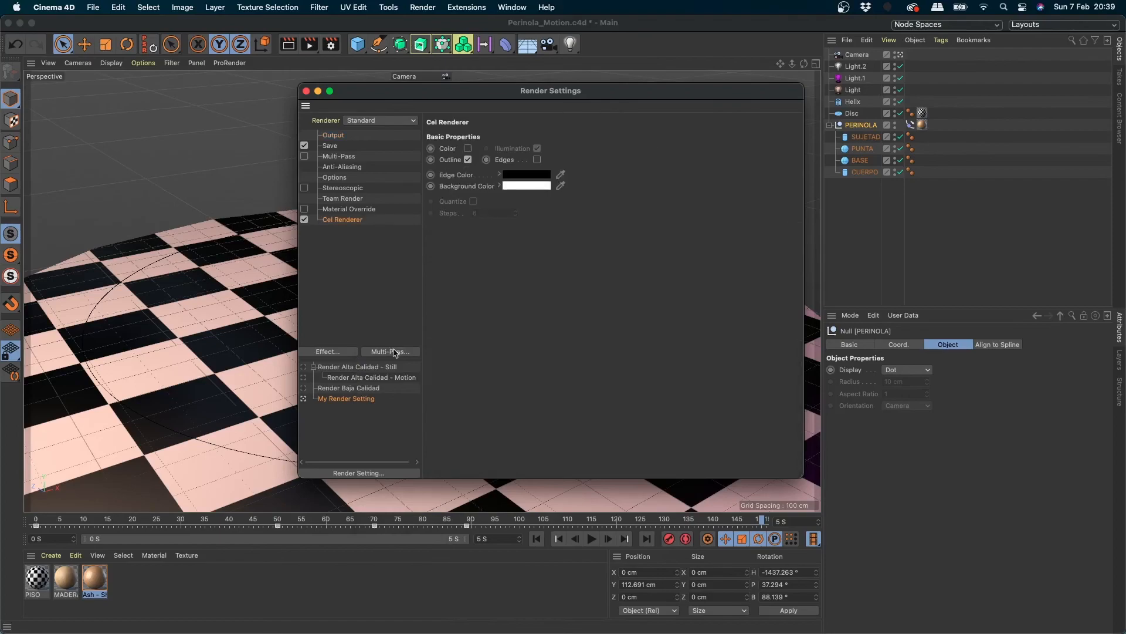
{"action": "left_click", "coordinate": [306, 91]}
{"action": "key", "text": "super+r"}
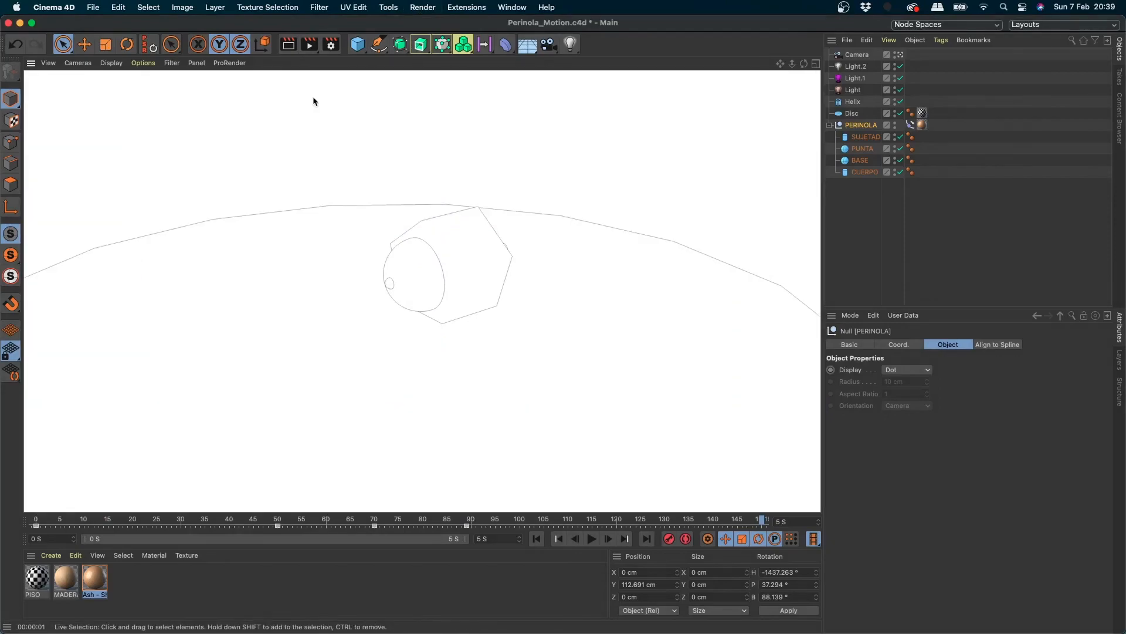
{"action": "key", "text": "s"}
{"action": "key", "text": "super+shift+z"}
- Enable Color in the Cel Renderer effect, keeping Outline on, and render the view again
{"action": "left_click", "coordinate": [332, 45]}
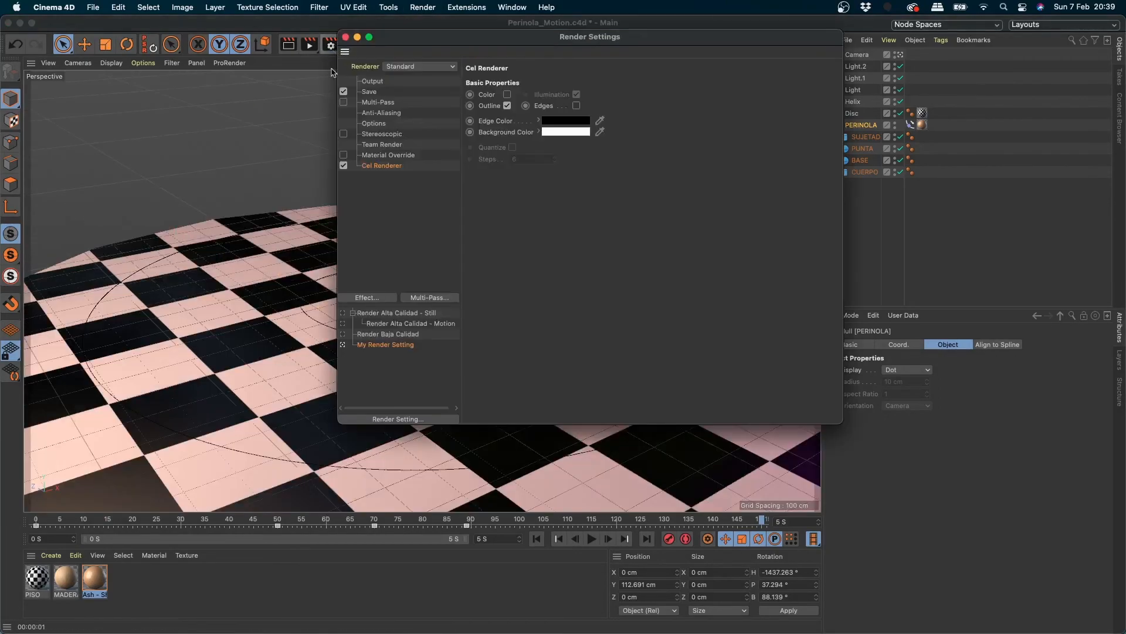
{"action": "left_click", "coordinate": [507, 95]}
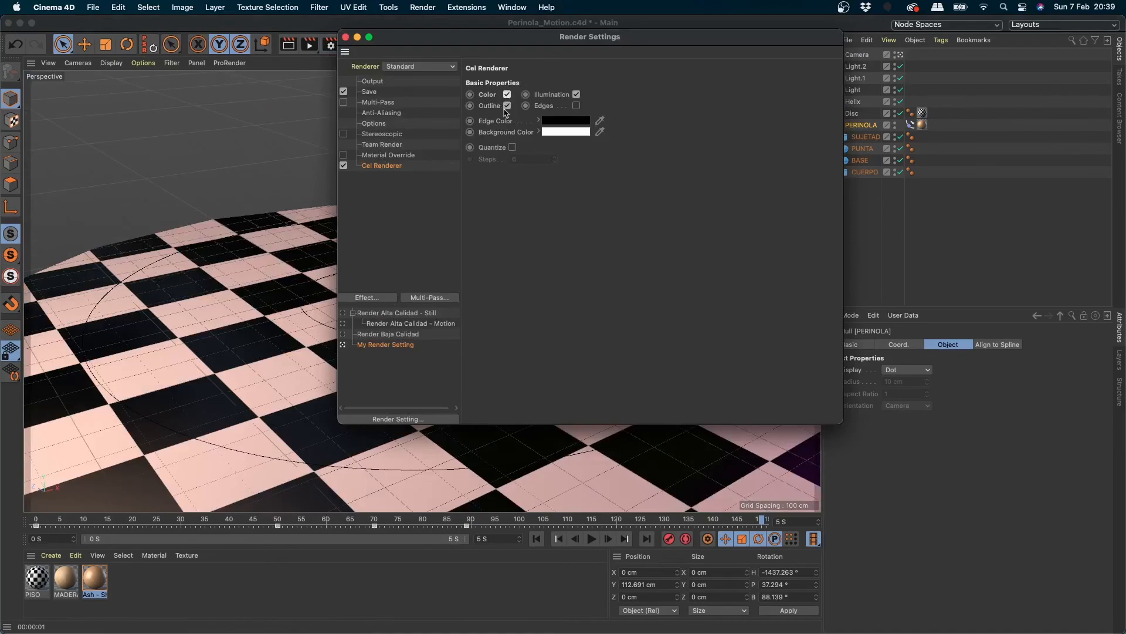
{"action": "left_click", "coordinate": [345, 38]}
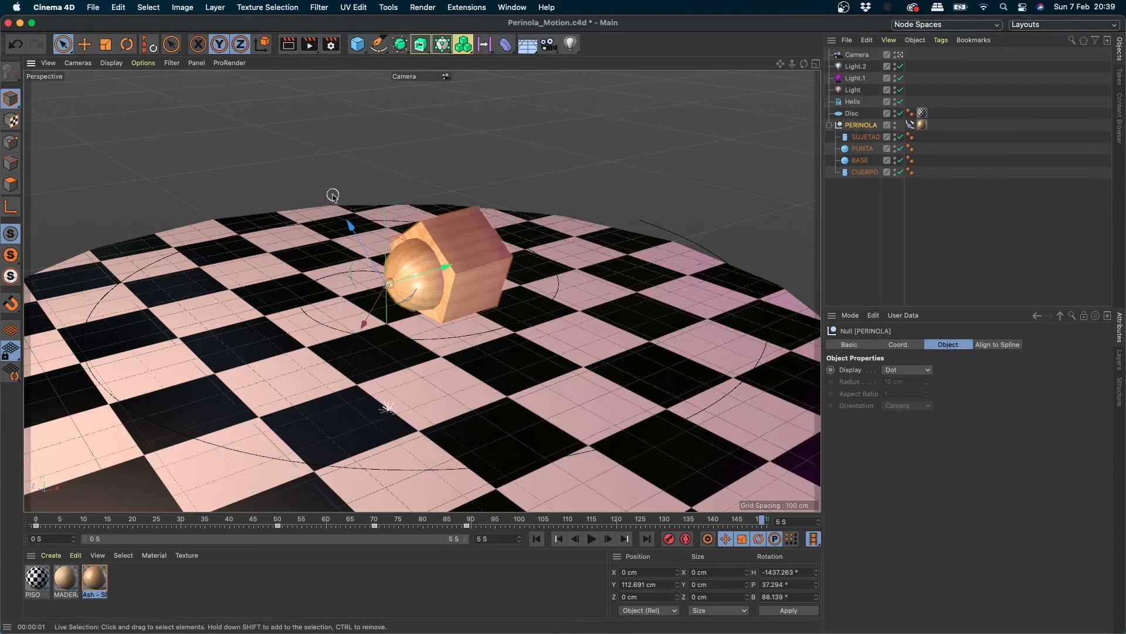
{"action": "key", "text": "super+r"}
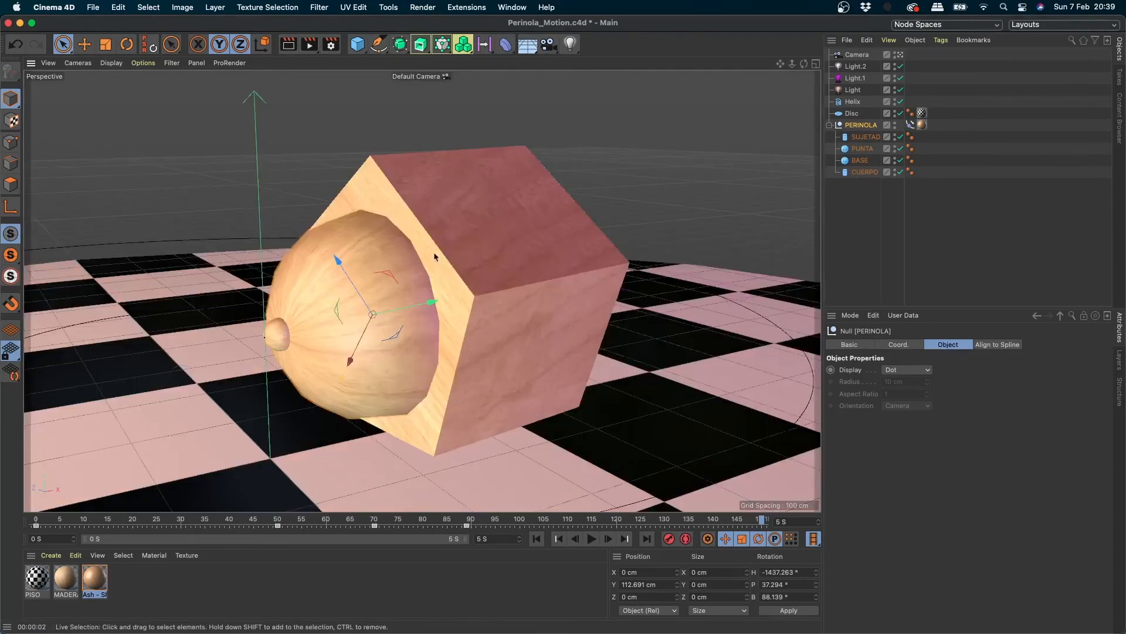
- Add the Sketch and Toon effect to My Render Setting, render the view, and clear the rendered image from the viewport
{"action": "left_click", "coordinate": [331, 44]}
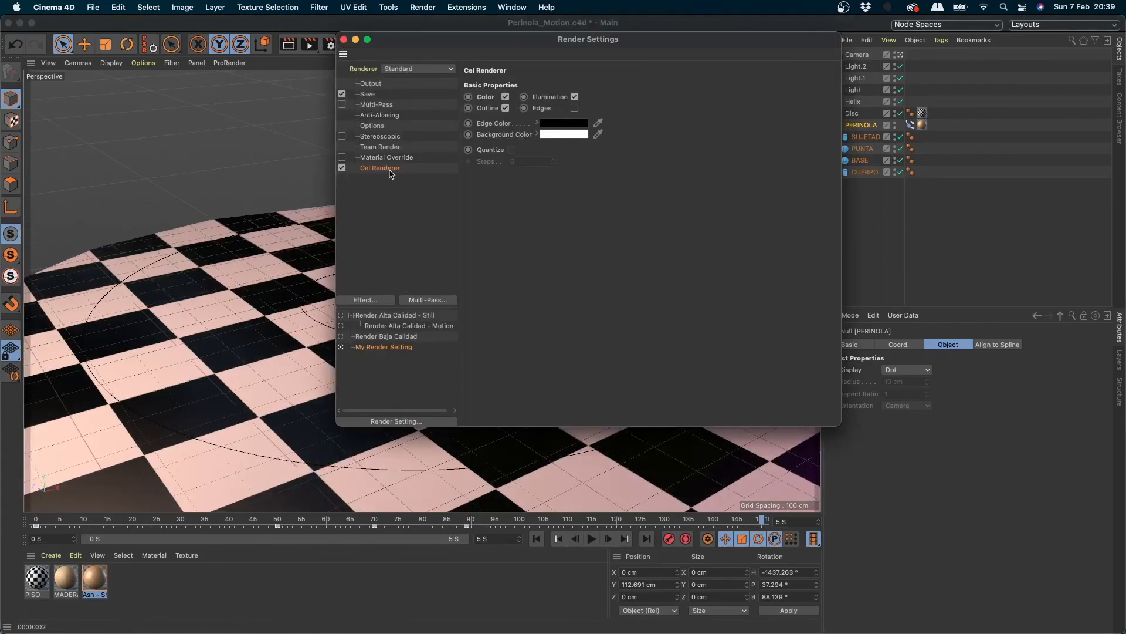
{"action": "left_click", "coordinate": [384, 299]}
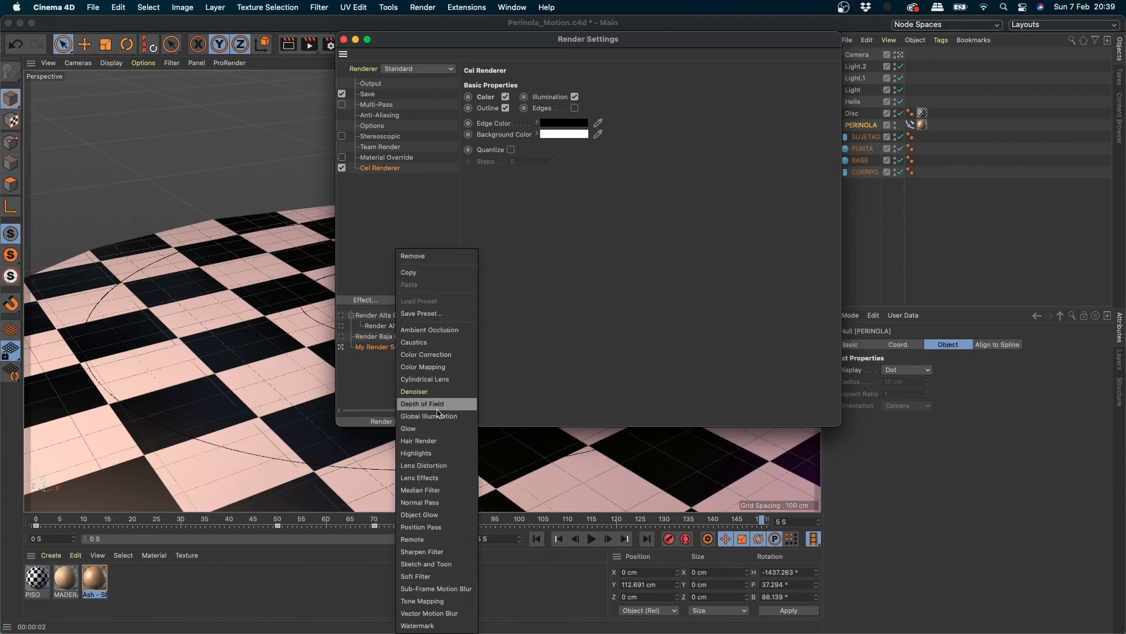
{"action": "left_click", "coordinate": [430, 565]}
{"action": "left_click", "coordinate": [344, 39]}
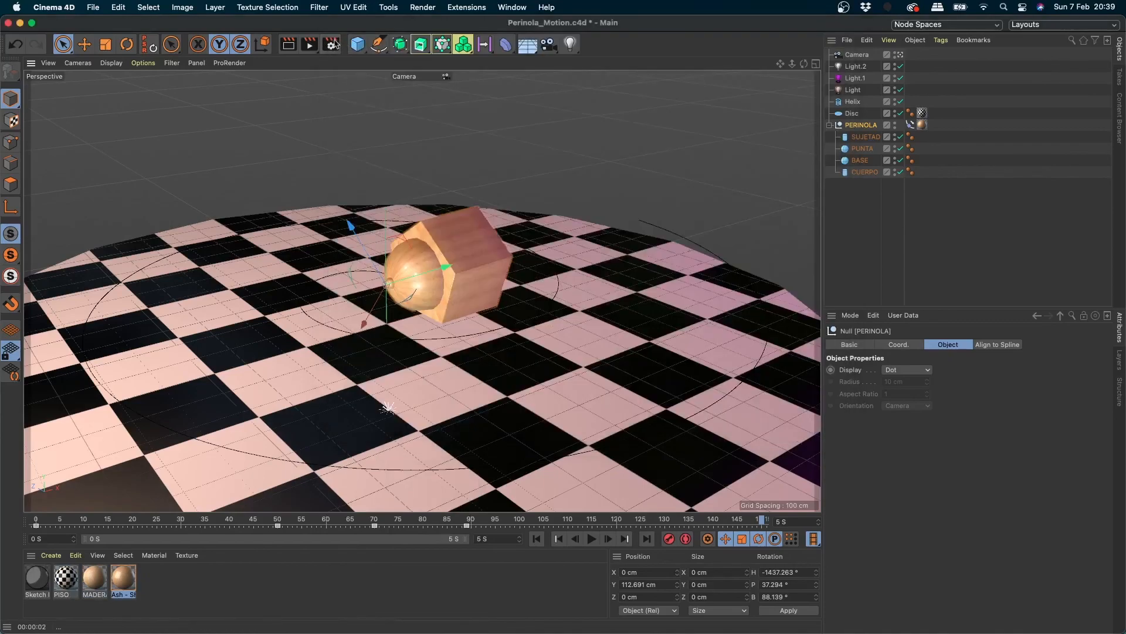
{"action": "left_click", "coordinate": [292, 54]}
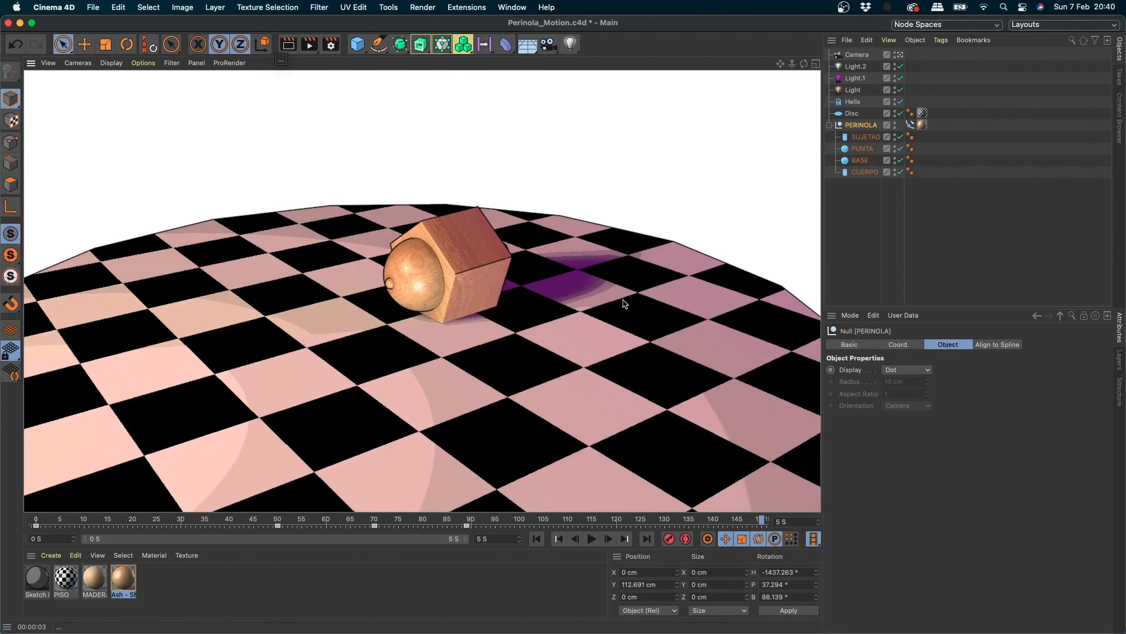
{"action": "left_click", "coordinate": [469, 414]}
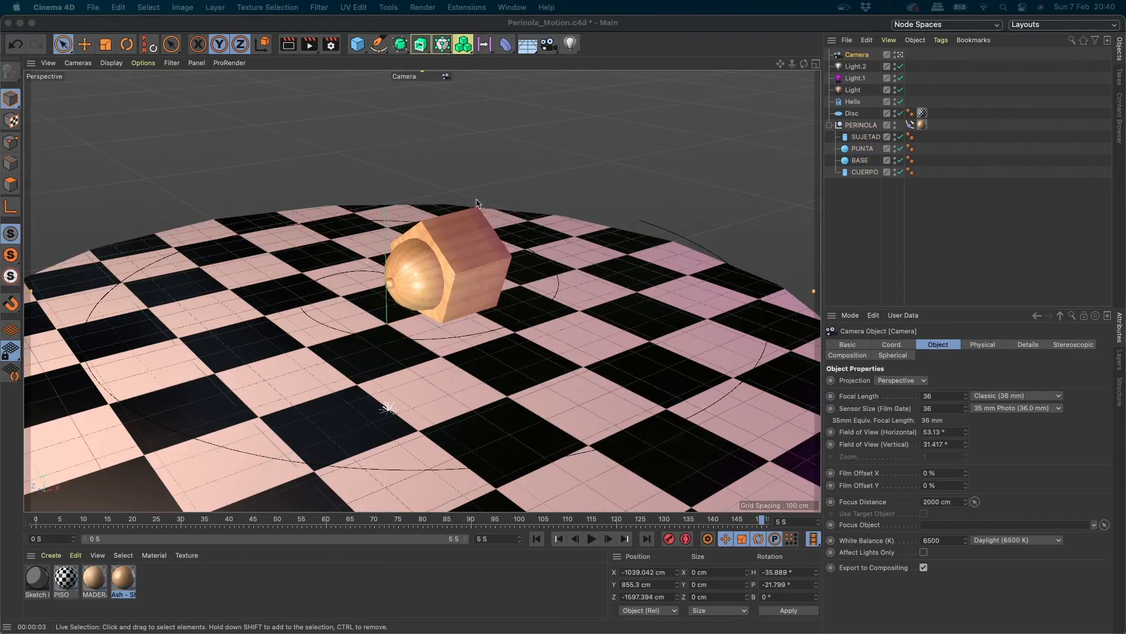